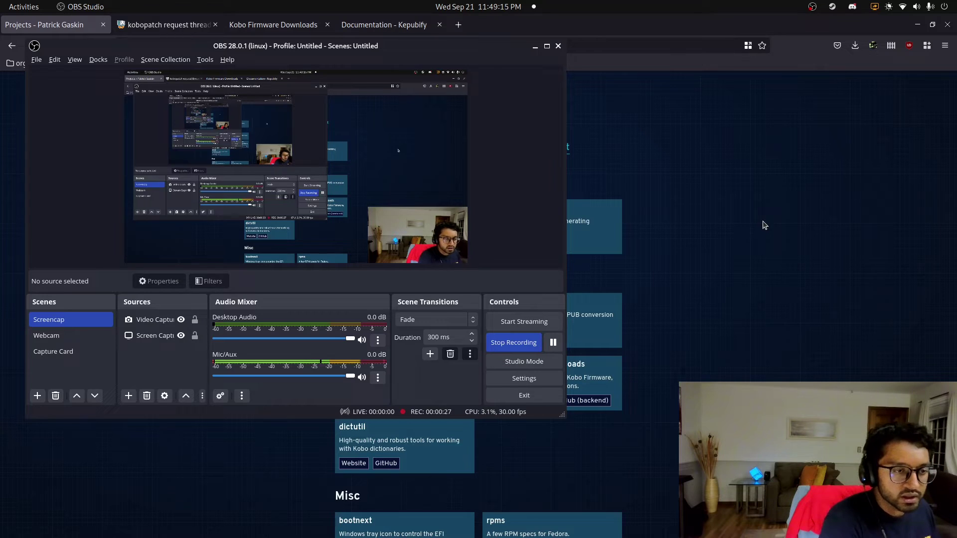
# - Switch OBS to the webcam scene and minimize it, then view the kobopatch thread and Projects page
pyautogui.click(75, 335)
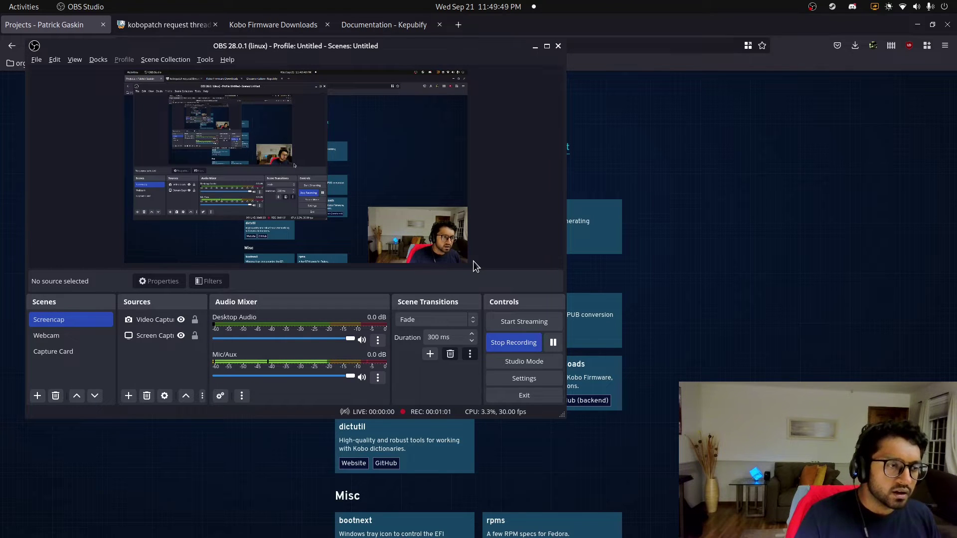
pyautogui.click(534, 48)
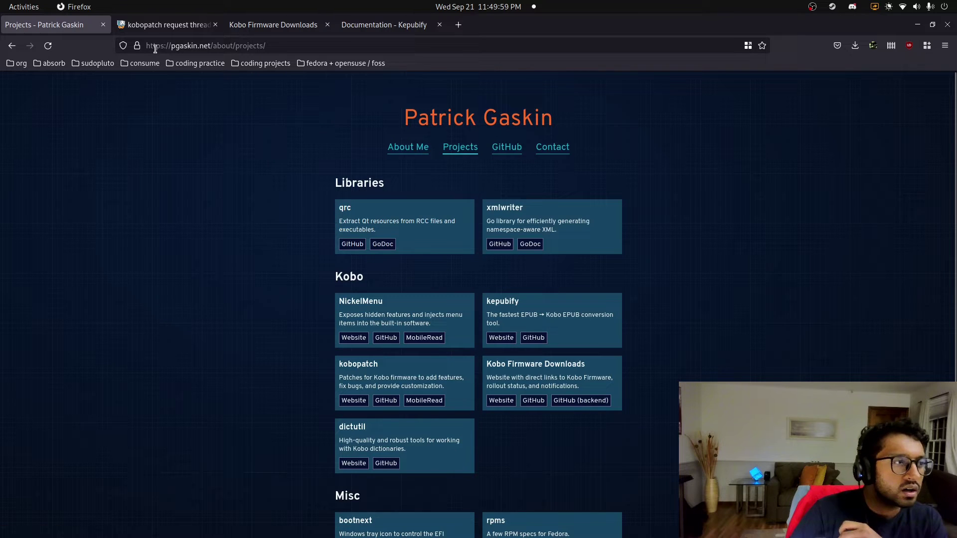
pyautogui.click(160, 26)
pyautogui.scroll(1, 467, 346)
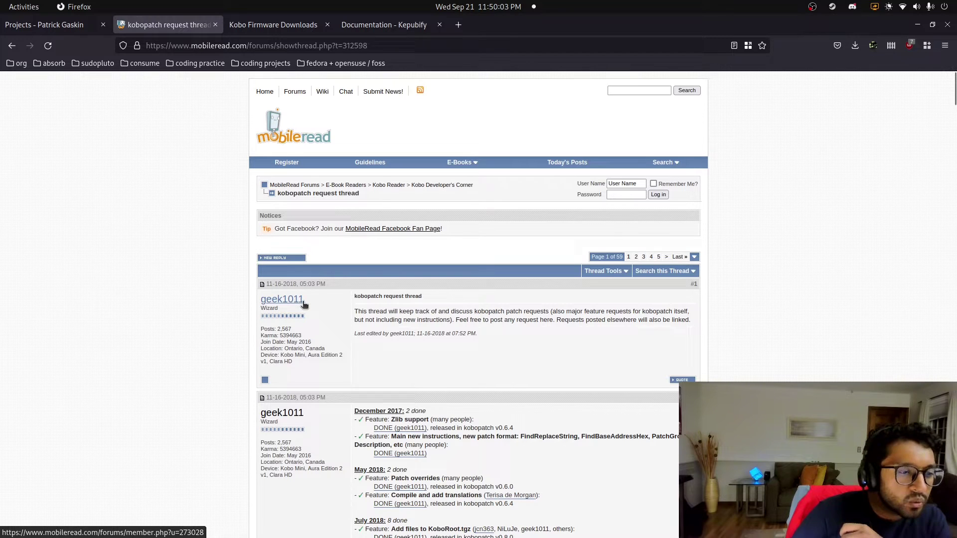
pyautogui.click(76, 25)
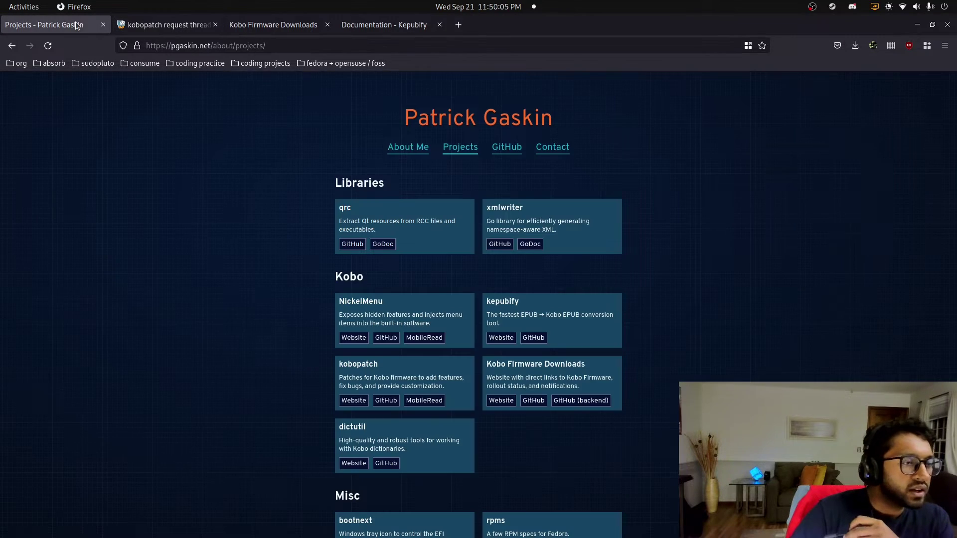
pyautogui.scroll(-3, 703, 278)
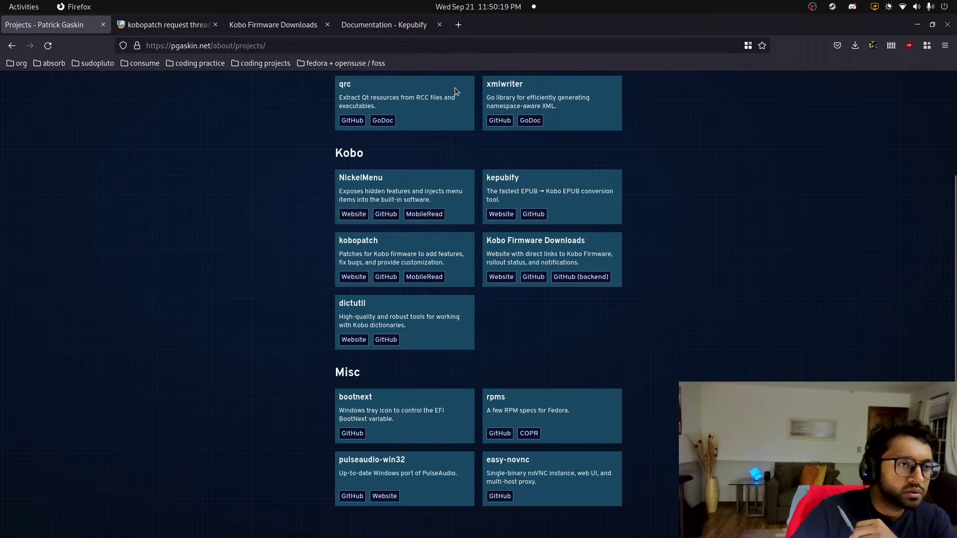
pyautogui.click(401, 25)
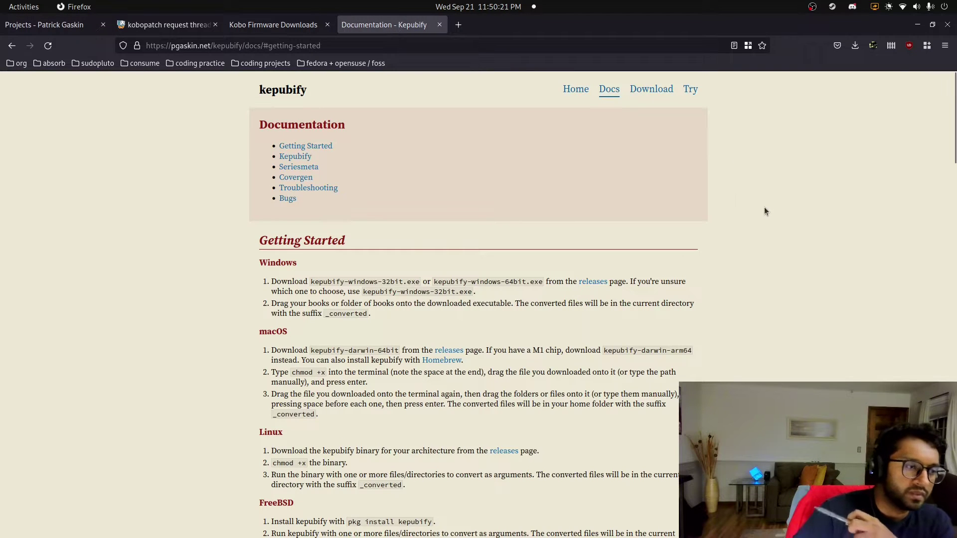
pyautogui.scroll(-3, 613, 251)
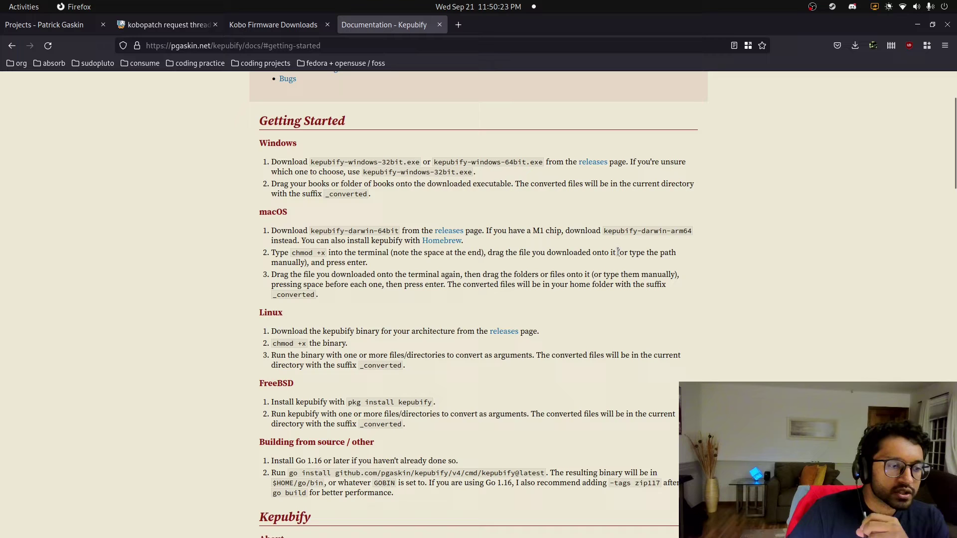
pyautogui.scroll(2, 618, 252)
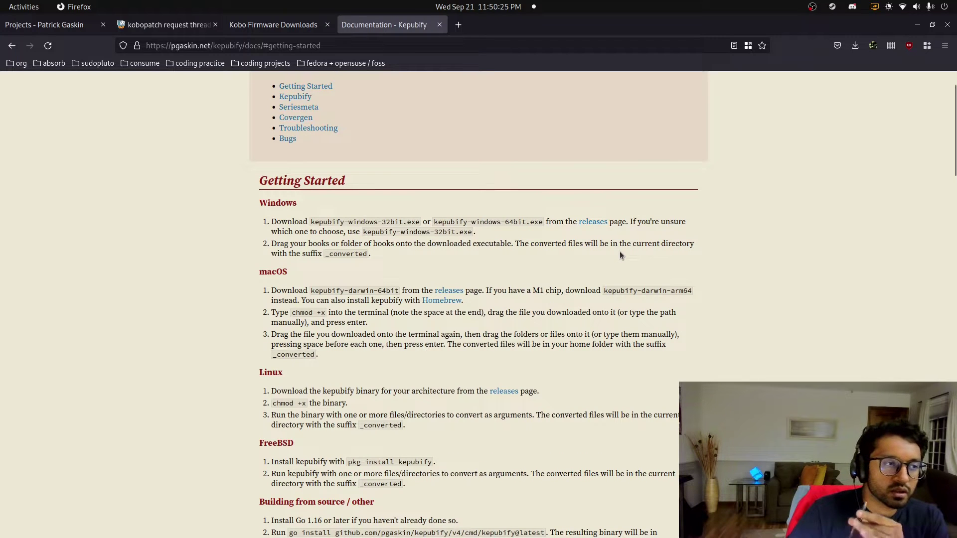
pyautogui.scroll(2, 638, 257)
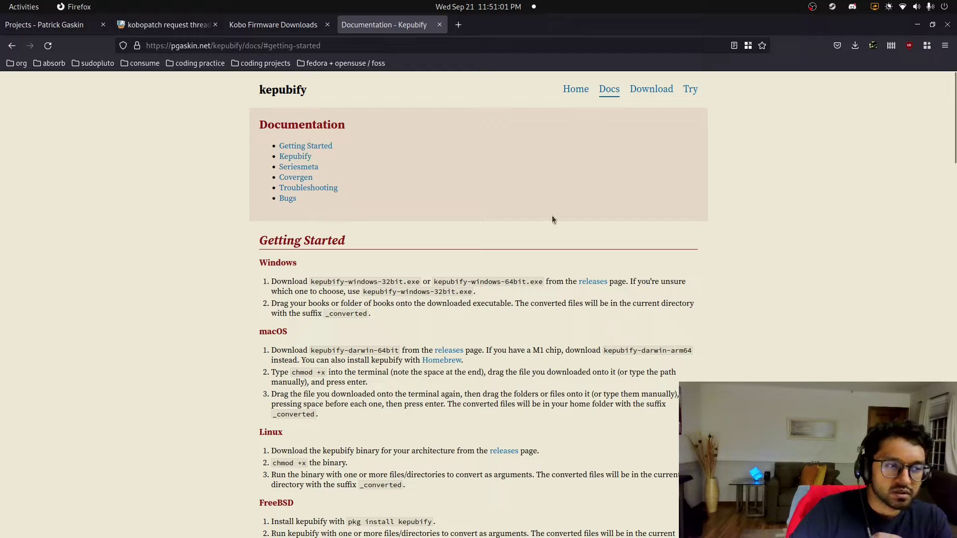
# - Go to the kepubify homepage and highlight its description of Kobo's KEPUB format
pyautogui.click(568, 90)
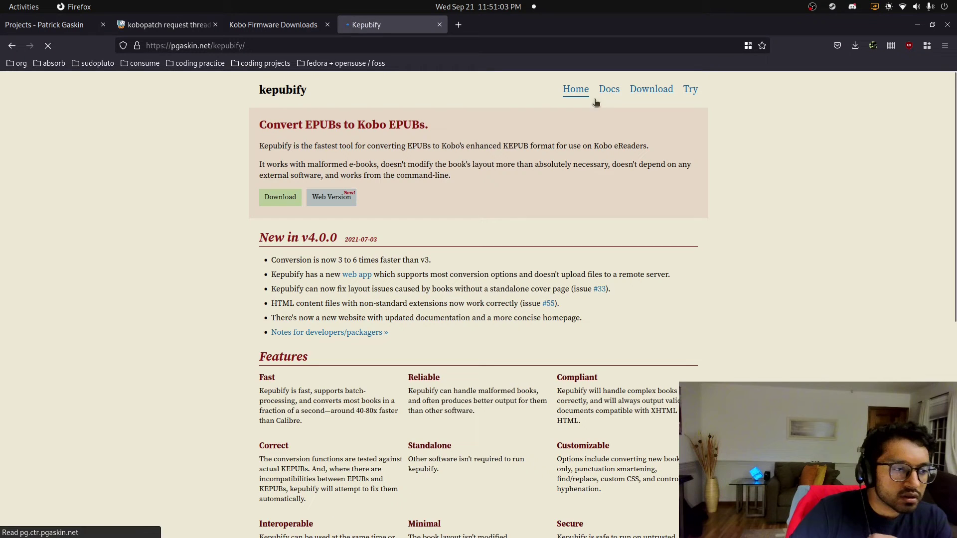
pyautogui.moveTo(448, 147); pyautogui.dragTo(650, 148)
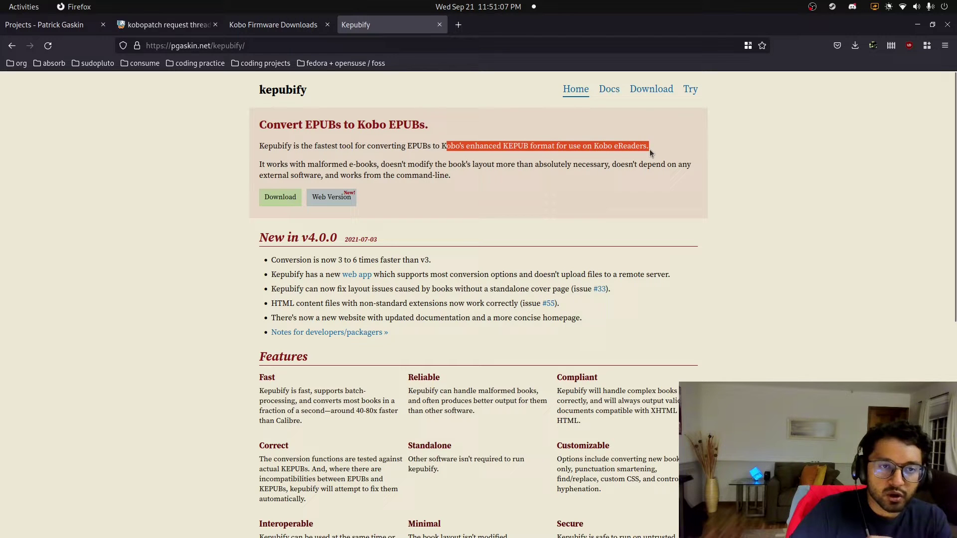
pyautogui.click(693, 154)
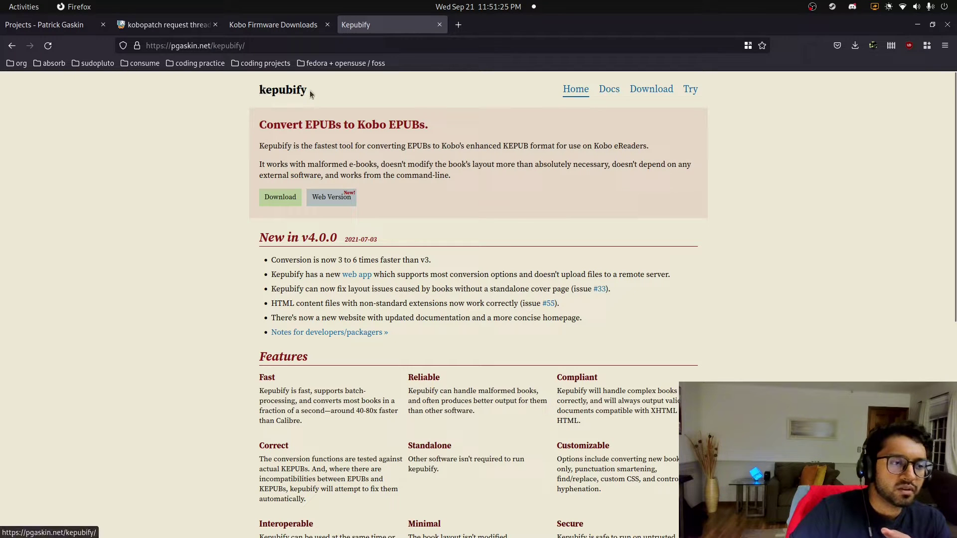
# - Look over the online EPUB to KEPUB converter, then return home and open the kepubify Download page
pyautogui.click(344, 197)
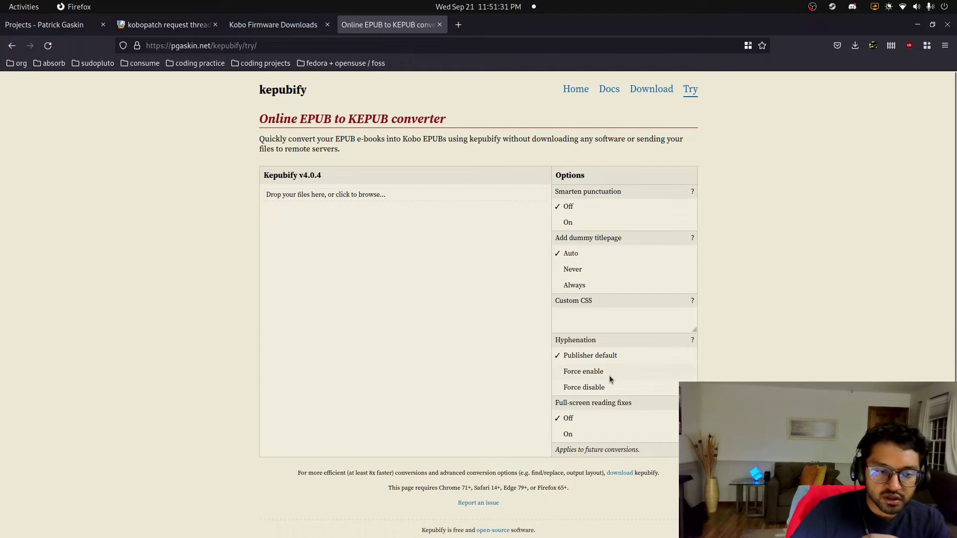
pyautogui.scroll(-1, 626, 419)
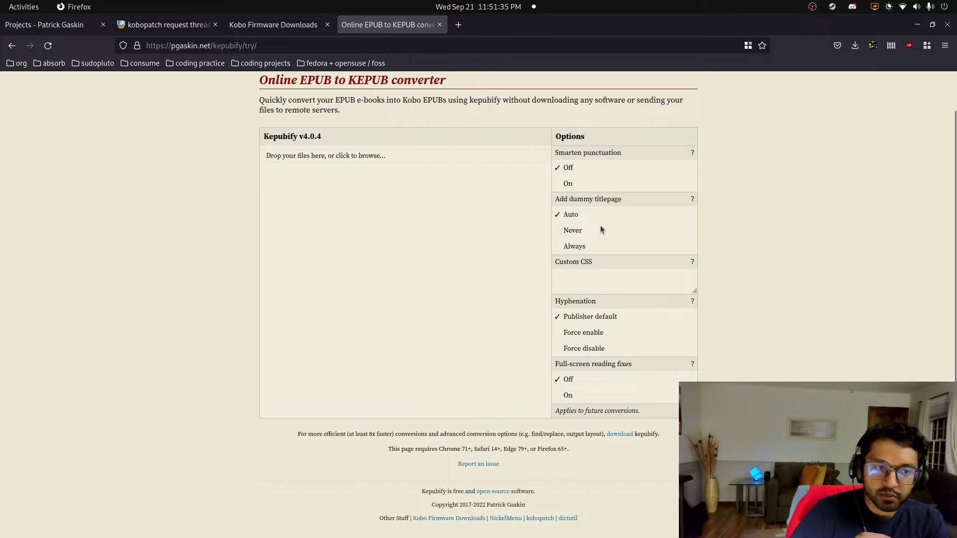
pyautogui.scroll(1, 754, 348)
pyautogui.click(11, 45)
pyautogui.scroll(-10, 622, 270)
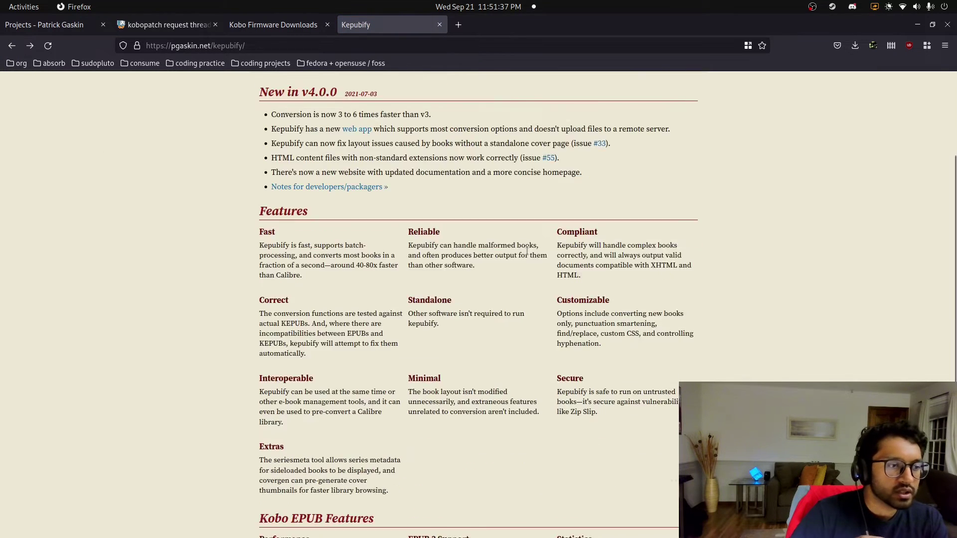
pyautogui.scroll(10, 635, 270)
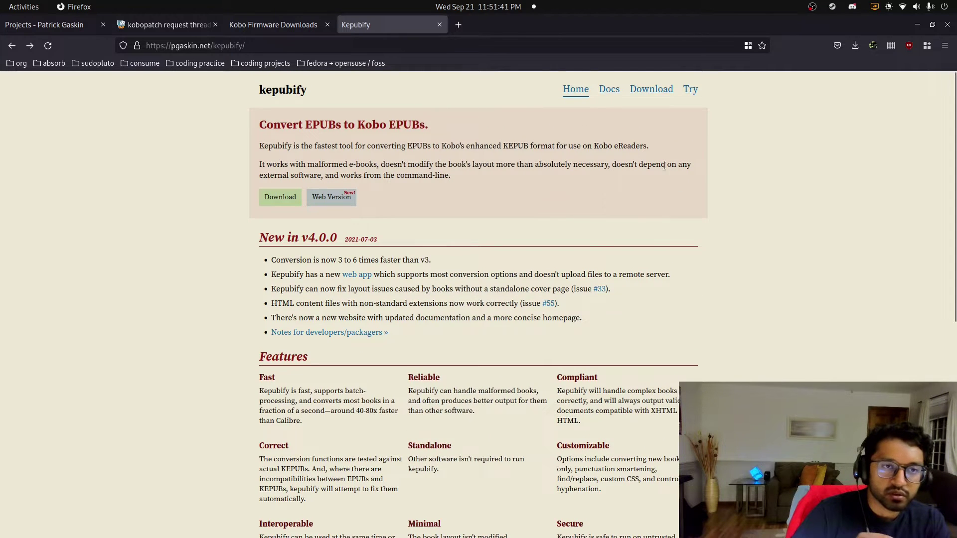
pyautogui.click(651, 89)
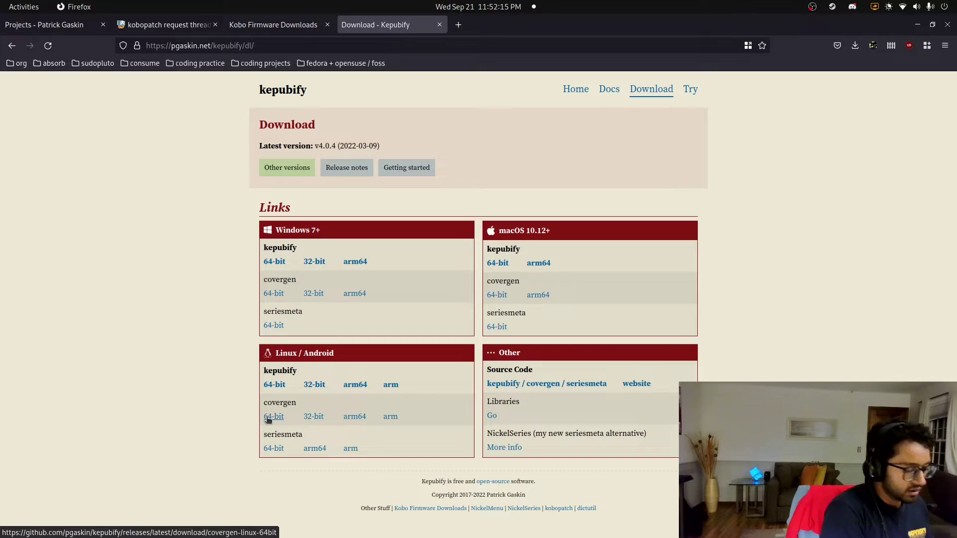
pyautogui.moveTo(1, 1)
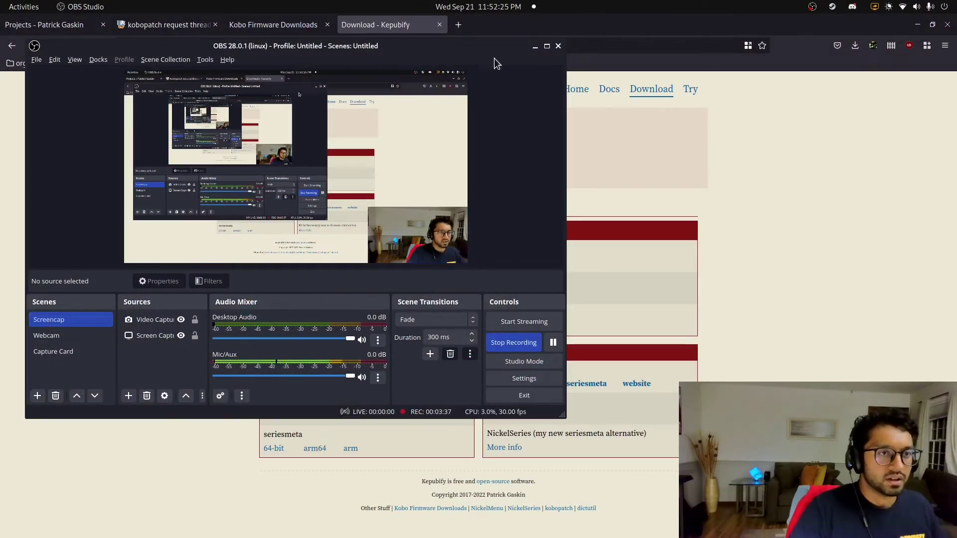
pyautogui.click(533, 45)
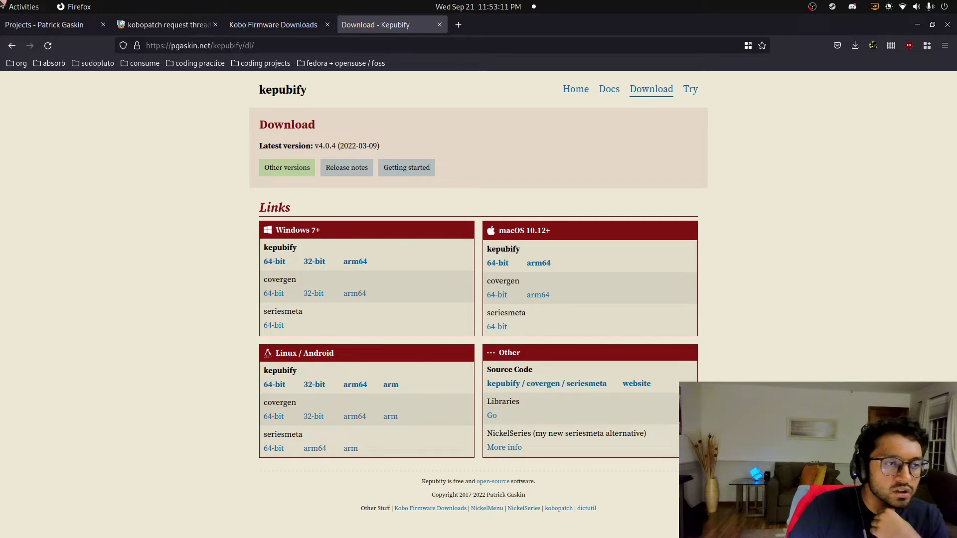
# - Revisit the kepubify Home and converter pages, return to Download, then switch over to Files
pyautogui.moveTo(2, 2)
pyautogui.click(299, 319)
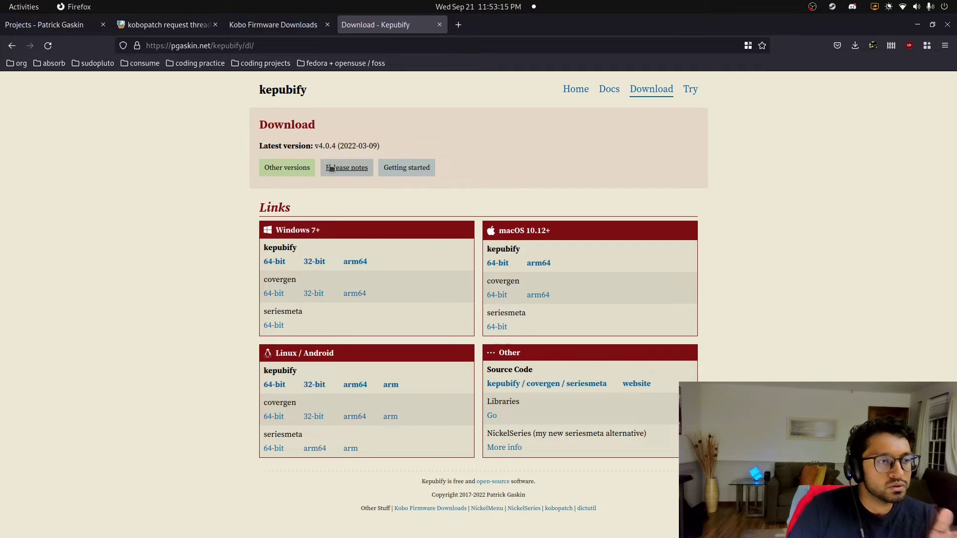
pyautogui.click(577, 91)
pyautogui.click(697, 90)
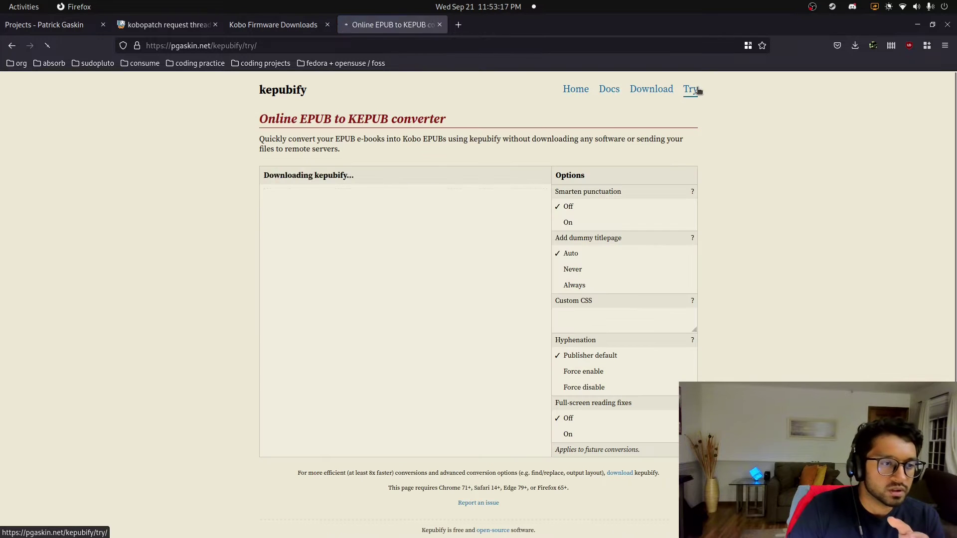
pyautogui.click(576, 91)
pyautogui.click(648, 90)
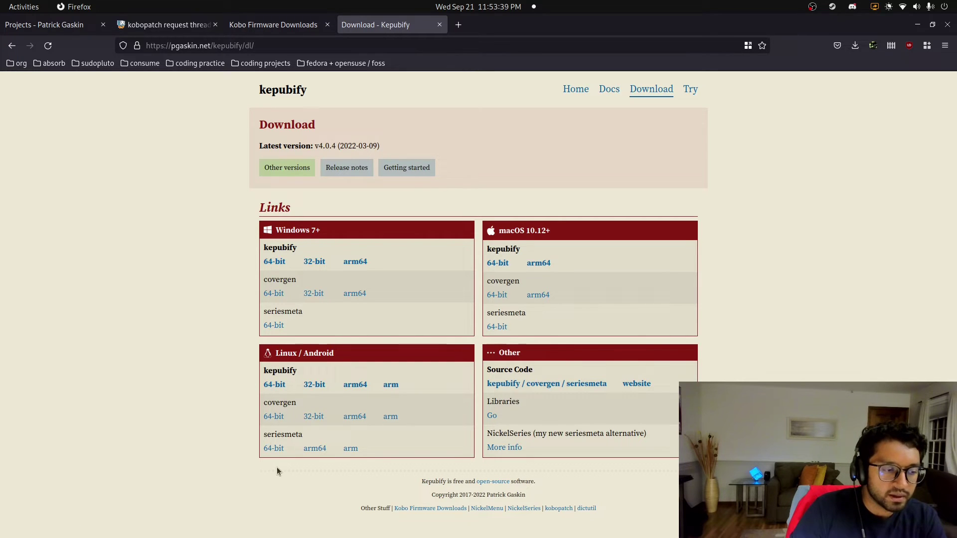
pyautogui.press('super')
# - Open the bin folder holding kepubify, covergen and seriesmeta binaries, then switch toward Terminal
pyautogui.click(571, 434)
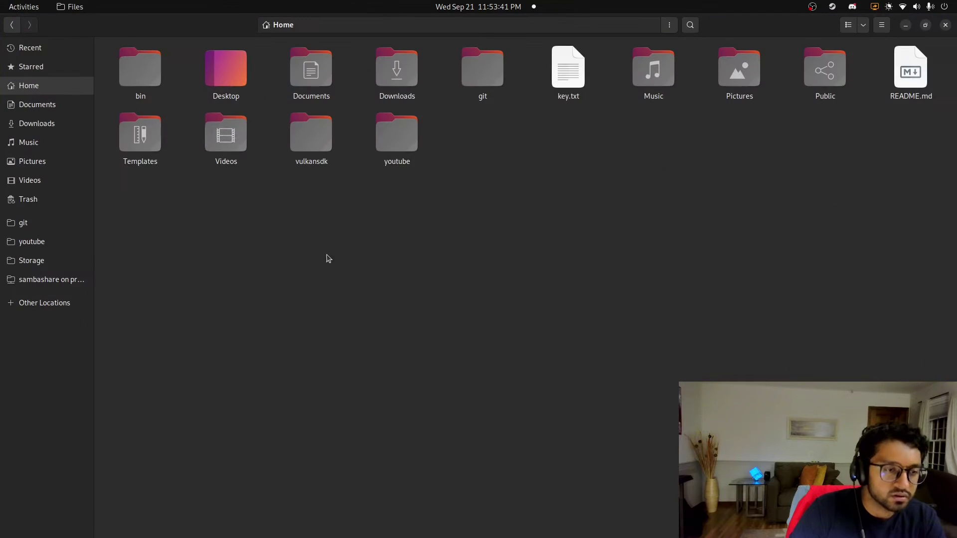
pyautogui.doubleClick(125, 84)
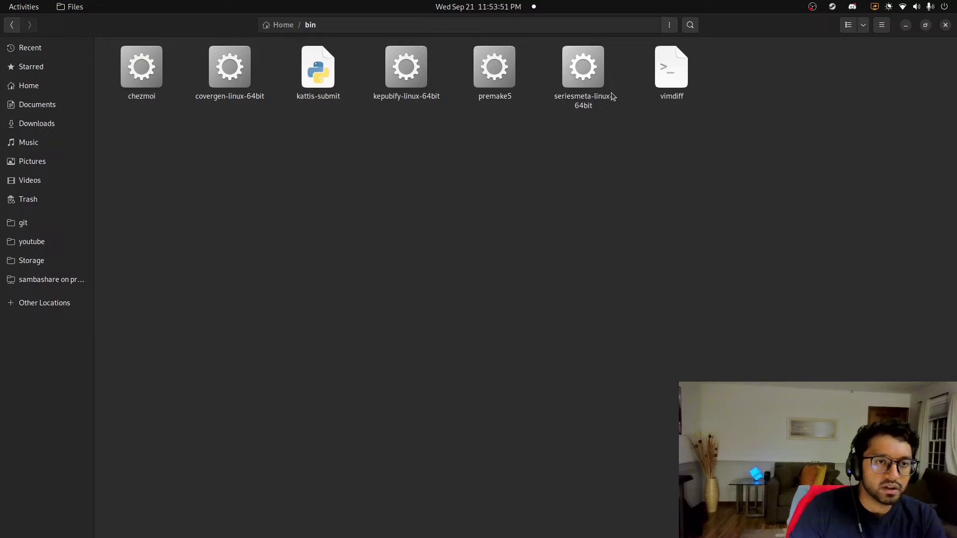
pyautogui.press('super')
# - Focus Terminal and tab-complete the kepubify command at the prompt, then erase it
pyautogui.click(491, 186)
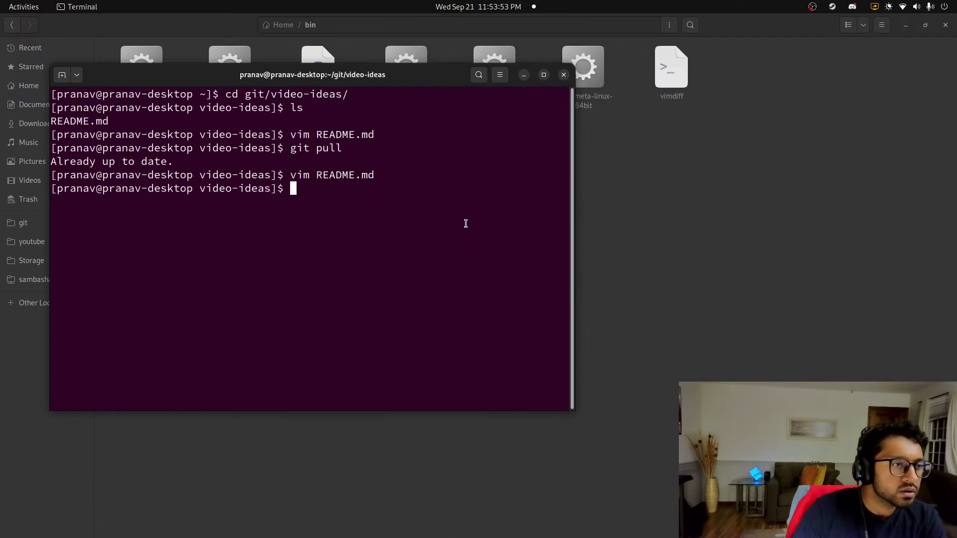
pyautogui.moveTo(2, 2)
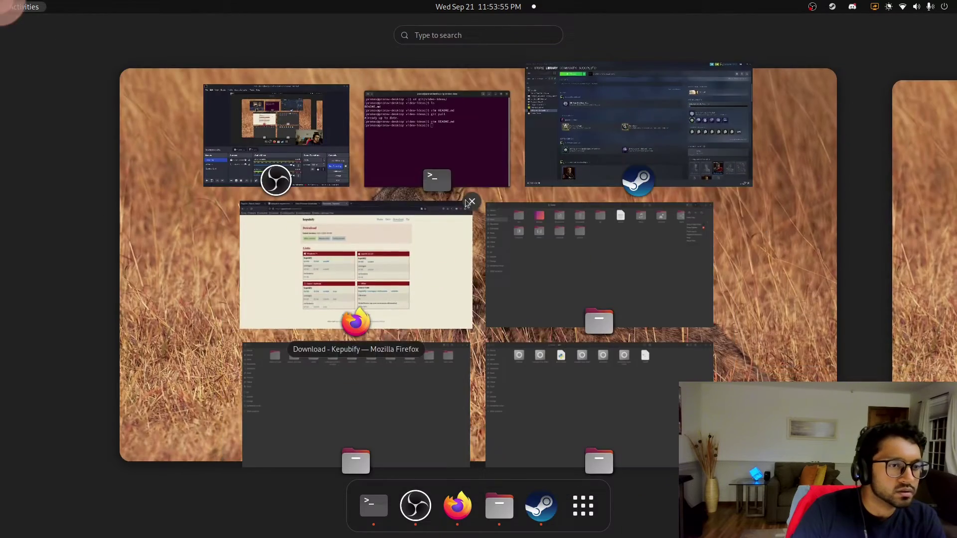
pyautogui.click(494, 154)
pyautogui.write('ke')
pyautogui.press('Tab')
pyautogui.press('Tab')
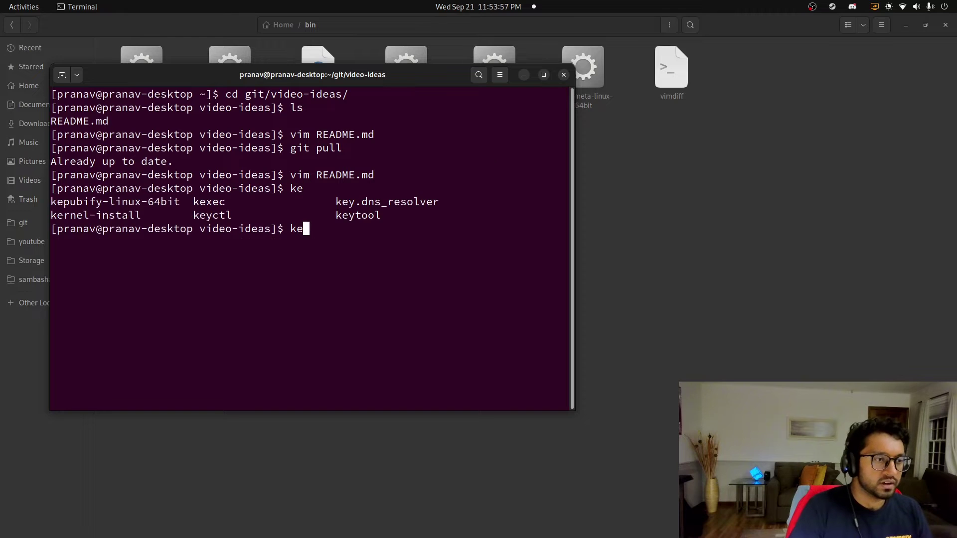
pyautogui.write('p')
pyautogui.press('Tab')
pyautogui.press('BackSpace')
pyautogui.press('BackSpace')
pyautogui.press('BackSpace')
pyautogui.press('BackSpace')
pyautogui.press('BackSpace')
pyautogui.press('BackSpace')
pyautogui.press('BackSpace')
pyautogui.press('BackSpace')
pyautogui.press('BackSpace')
pyautogui.press('BackSpace')
pyautogui.press('BackSpace')
pyautogui.press('BackSpace')
pyautogui.press('BackSpace')
pyautogui.press('BackSpace')
pyautogui.press('BackSpace')
pyautogui.press('BackSpace')
pyautogui.press('BackSpace')
pyautogui.press('BackSpace')
pyautogui.press('BackSpace')
pyautogui.press('BackSpace')
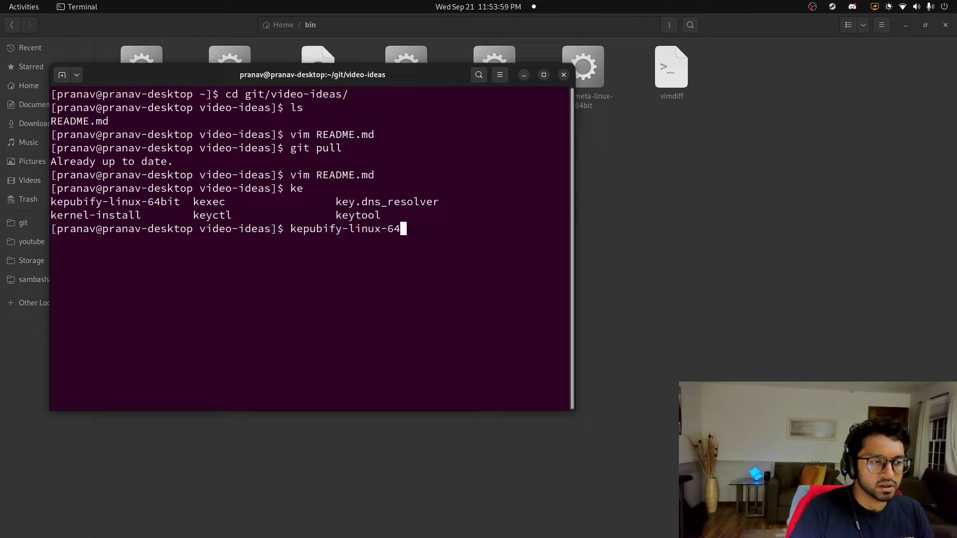
# - Try tab-completing the covergen and seriesmeta command names, clearing the prompt each time
pyautogui.write('cov')
pyautogui.press('Tab')
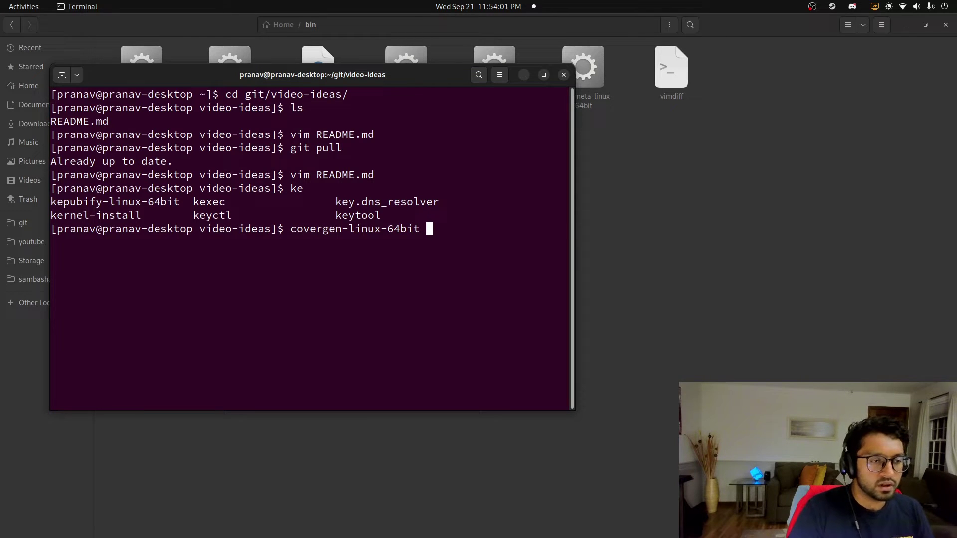
pyautogui.press('BackSpace')
pyautogui.press('BackSpace')
pyautogui.press('BackSpace')
pyautogui.press('BackSpace')
pyautogui.press('BackSpace')
pyautogui.press('BackSpace')
pyautogui.press('BackSpace')
pyautogui.press('BackSpace')
pyautogui.press('BackSpace')
pyautogui.press('BackSpace')
pyautogui.press('BackSpace')
pyautogui.press('BackSpace')
pyautogui.press('BackSpace')
pyautogui.press('BackSpace')
pyautogui.press('BackSpace')
pyautogui.press('BackSpace')
pyautogui.press('BackSpace')
pyautogui.press('BackSpace')
pyautogui.write('e')
pyautogui.press('BackSpace')
pyautogui.press('BackSpace')
pyautogui.press('BackSpace')
pyautogui.press('BackSpace')
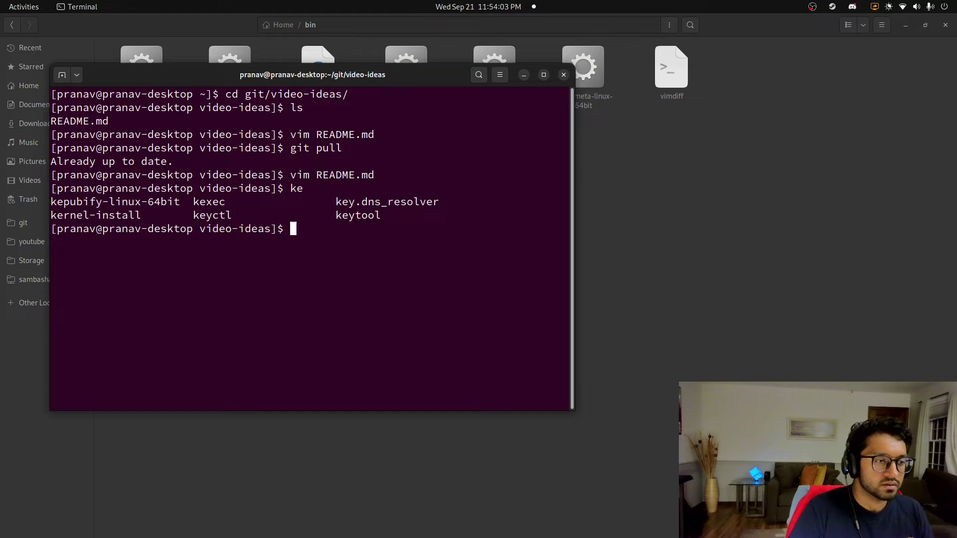
pyautogui.write('seri')
pyautogui.press('Tab')
pyautogui.press('BackSpace')
pyautogui.press('BackSpace')
pyautogui.press('BackSpace')
pyautogui.press('BackSpace')
pyautogui.press('BackSpace')
pyautogui.press('BackSpace')
pyautogui.press('BackSpace')
pyautogui.press('BackSpace')
pyautogui.press('BackSpace')
pyautogui.press('BackSpace')
pyautogui.press('BackSpace')
pyautogui.press('BackSpace')
pyautogui.press('BackSpace')
pyautogui.press('BackSpace')
pyautogui.press('BackSpace')
pyautogui.press('BackSpace')
pyautogui.press('BackSpace')
pyautogui.press('BackSpace')
pyautogui.press('BackSpace')
pyautogui.press('BackSpace')
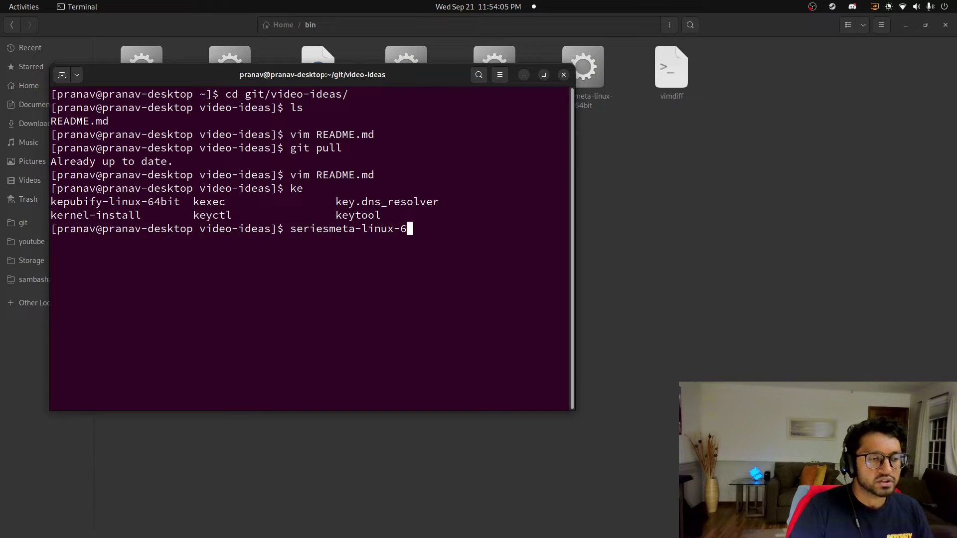
pyautogui.press('Tab')
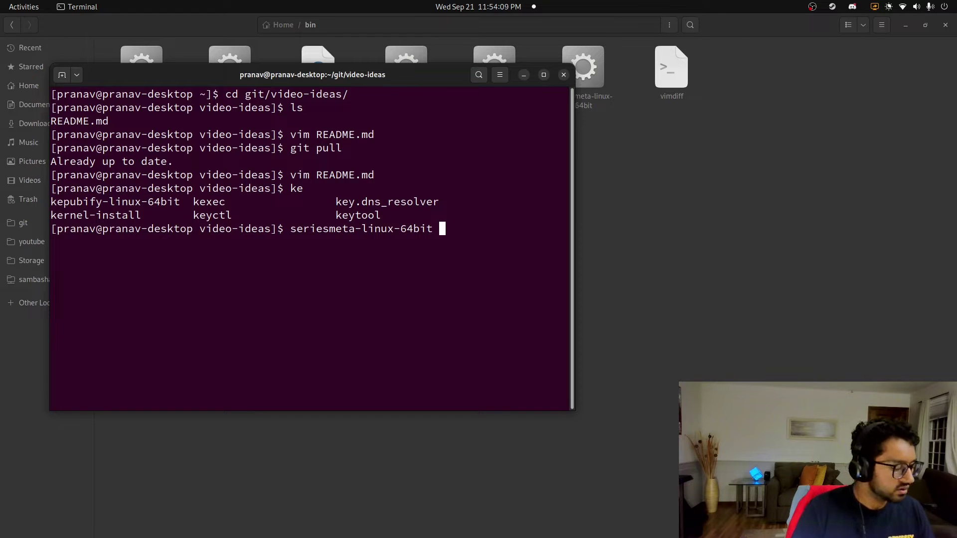
pyautogui.press('BackSpace')
pyautogui.press('BackSpace')
pyautogui.press('BackSpace')
pyautogui.press('BackSpace')
pyautogui.press('BackSpace')
pyautogui.press('BackSpace')
pyautogui.press('BackSpace')
pyautogui.press('BackSpace')
pyautogui.press('BackSpace')
pyautogui.press('BackSpace')
pyautogui.press('BackSpace')
pyautogui.press('BackSpace')
pyautogui.press('BackSpace')
pyautogui.press('BackSpace')
pyautogui.press('BackSpace')
pyautogui.press('BackSpace')
pyautogui.press('BackSpace')
pyautogui.press('BackSpace')
pyautogui.press('BackSpace')
pyautogui.press('BackSpace')
# - Tab-complete covergen-linux-64bit at the prompt without running it, and switch to OBS
pyautogui.write('cov')
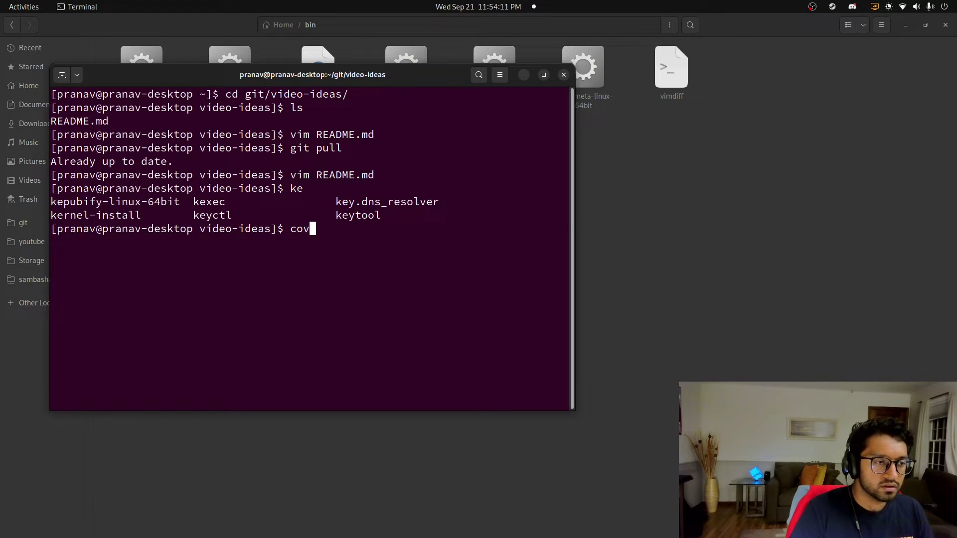
pyautogui.press('Tab')
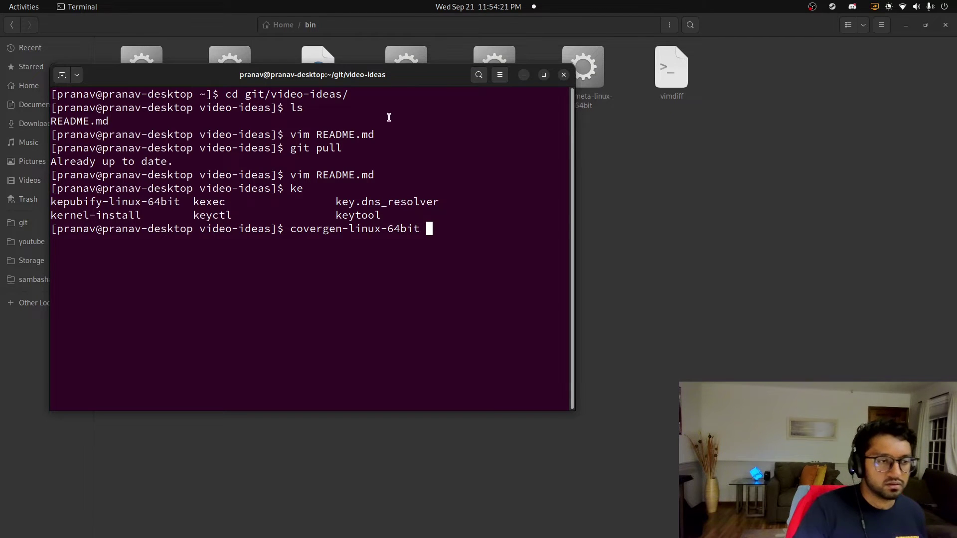
pyautogui.moveTo(1, 1)
pyautogui.click(276, 137)
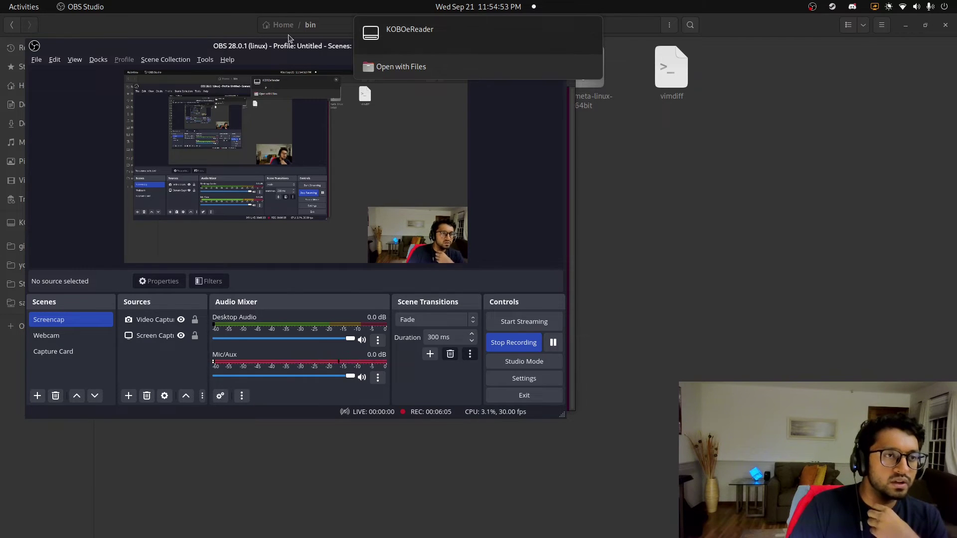
# - Back in Terminal, run covergen-linux-64bit --help to show its help text
pyautogui.press('super')
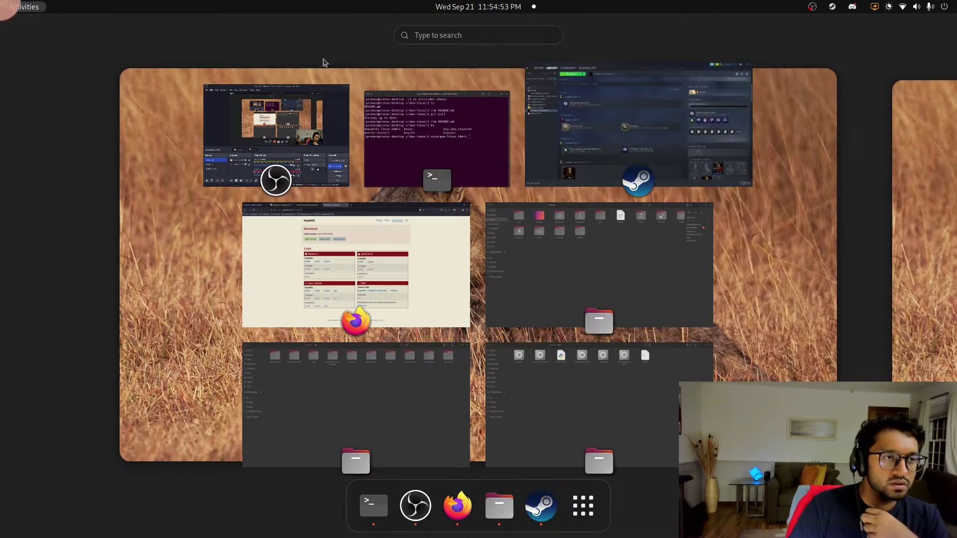
pyautogui.click(427, 154)
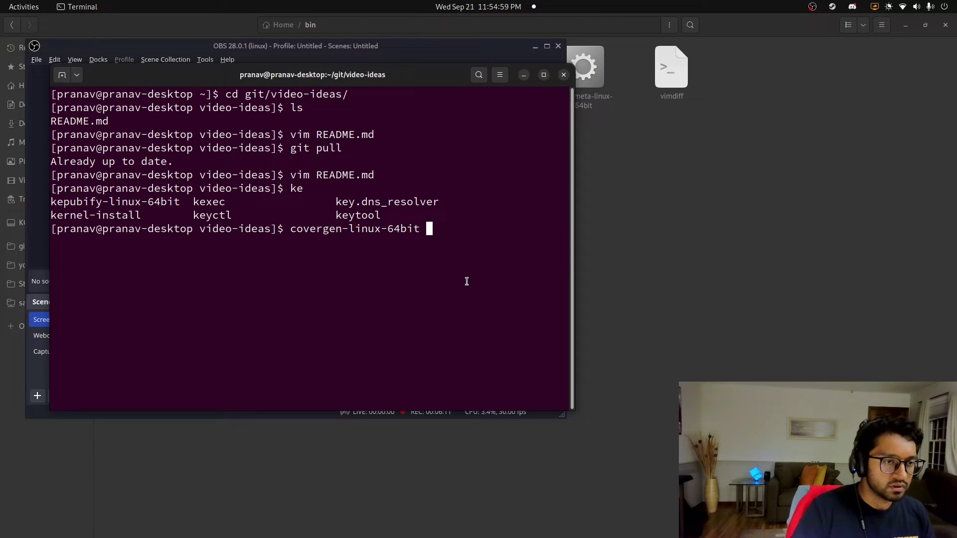
pyautogui.write('--help')
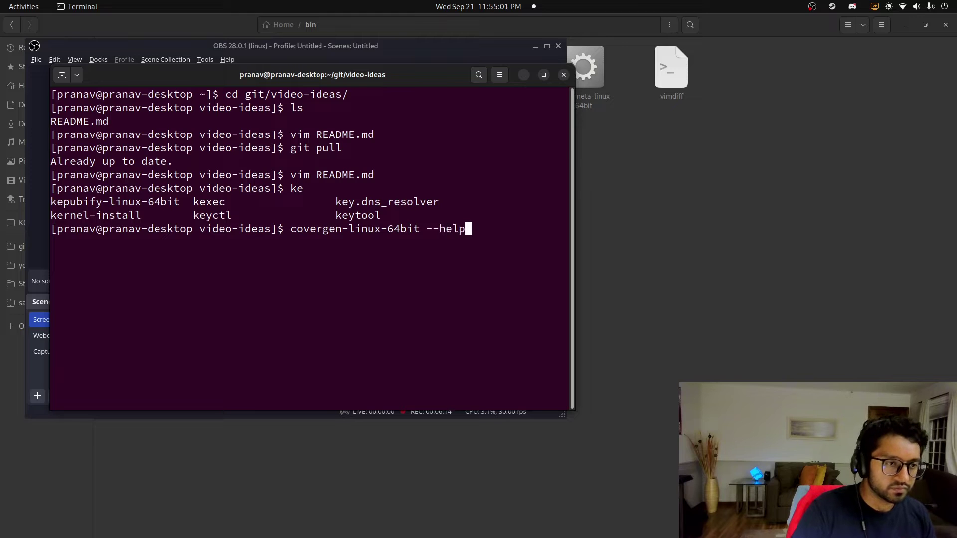
pyautogui.press('Return')
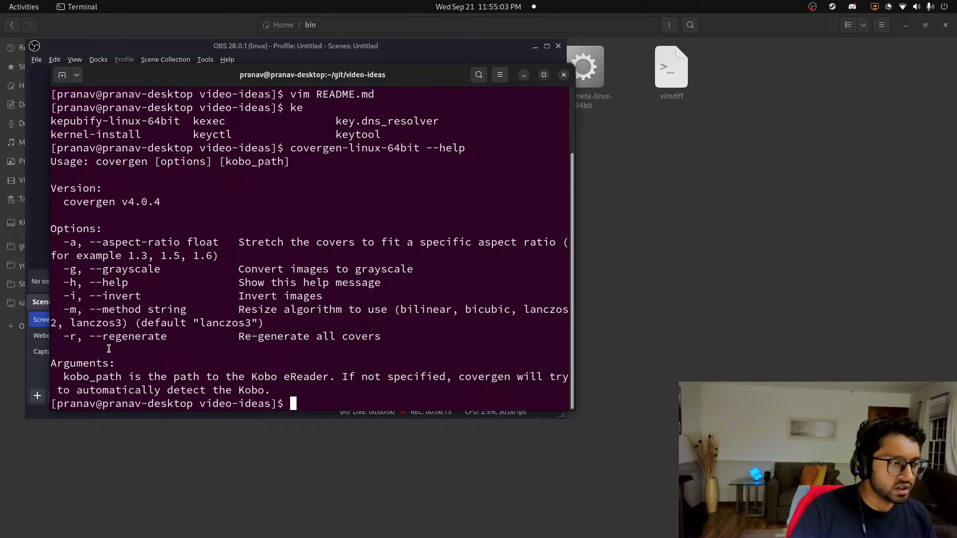
# - Rerun covergen-linux-64bit without --help so it finds the Kobo Clara HD and scans epubs
pyautogui.press('Up')
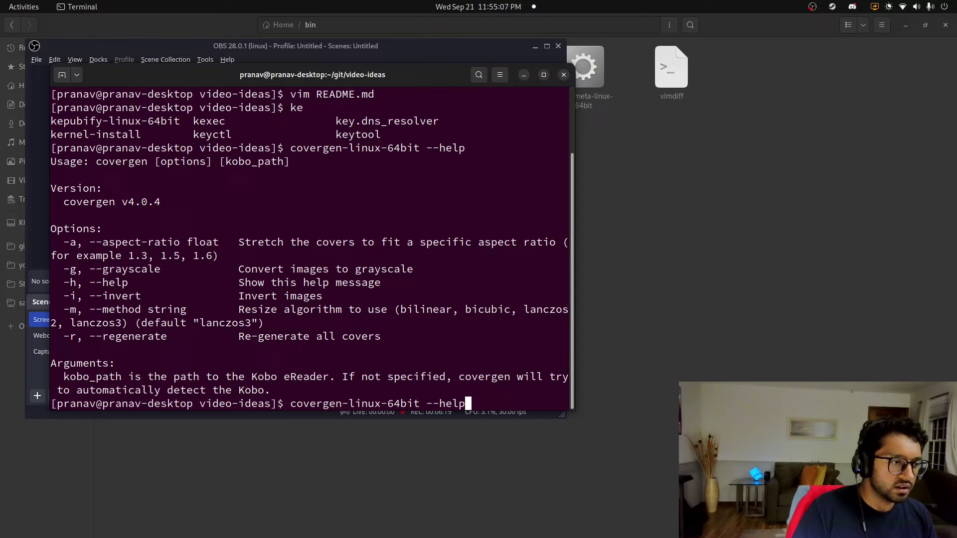
pyautogui.press('BackSpace')
pyautogui.press('BackSpace')
pyautogui.press('BackSpace')
pyautogui.press('BackSpace')
pyautogui.press('BackSpace')
pyautogui.press('BackSpace')
pyautogui.press('BackSpace')
pyautogui.press('BackSpace')
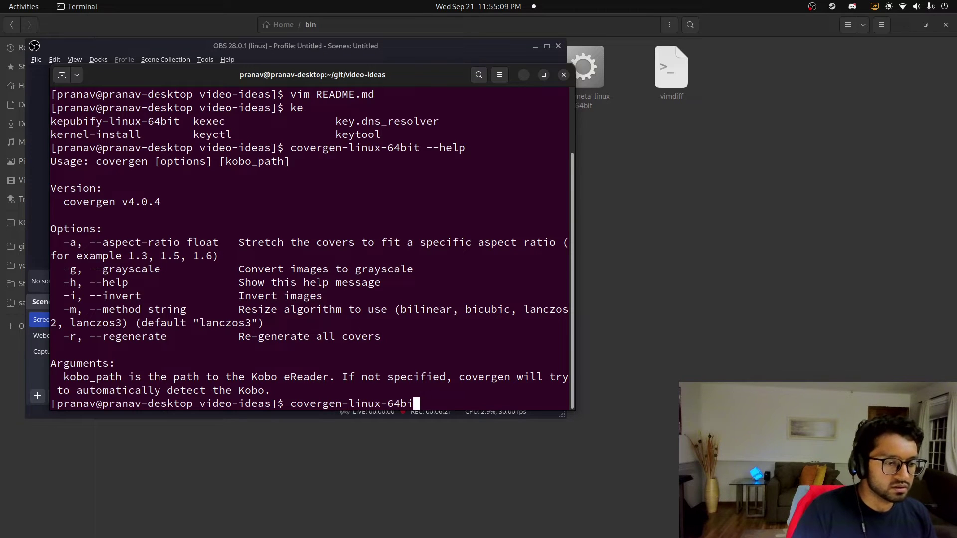
pyautogui.write('t')
pyautogui.press('Return')
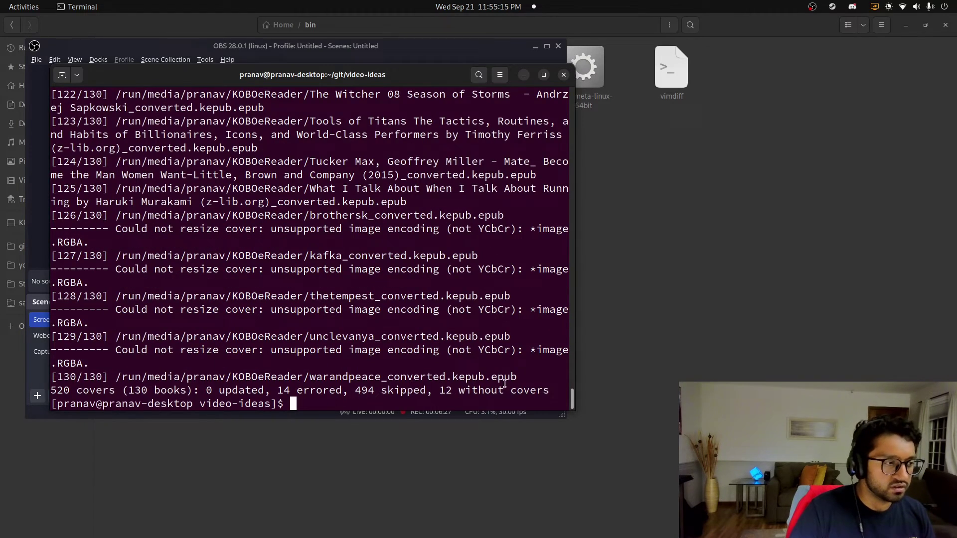
# - Scroll through covergen's output: 520 covers across 130 books, 14 errored, 494 skipped
pyautogui.scroll(10, 340, 369)
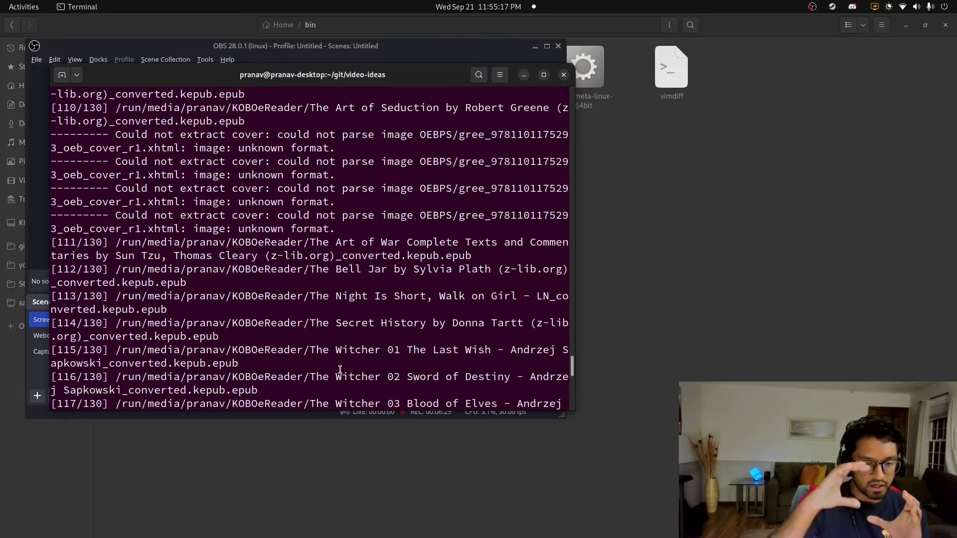
pyautogui.scroll(-6, 315, 375)
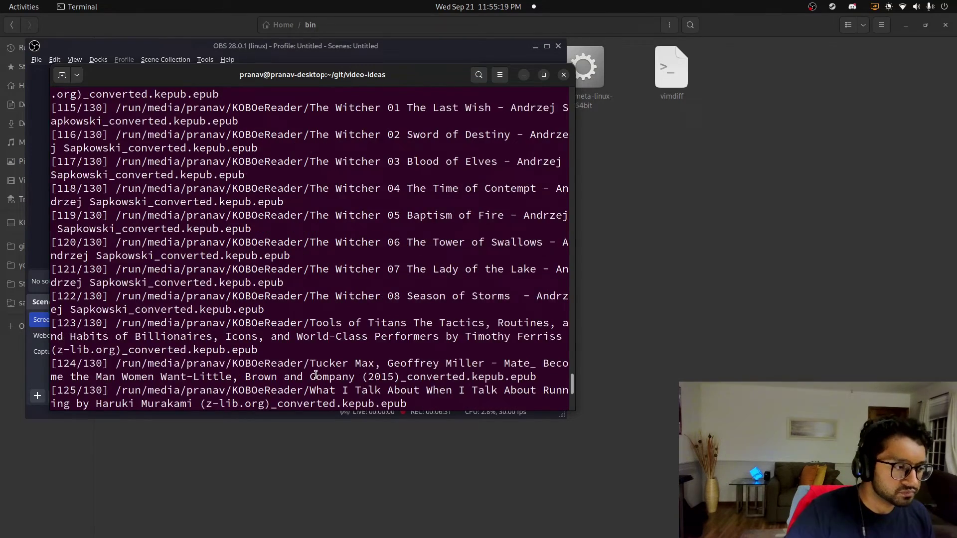
# - Run seriesmeta-linux-64bit on the Kobo, updating series metadata for 3 of 130 books
pyautogui.scroll(-5, 315, 375)
pyautogui.scroll(12, 349, 373)
pyautogui.scroll(-8, 429, 372)
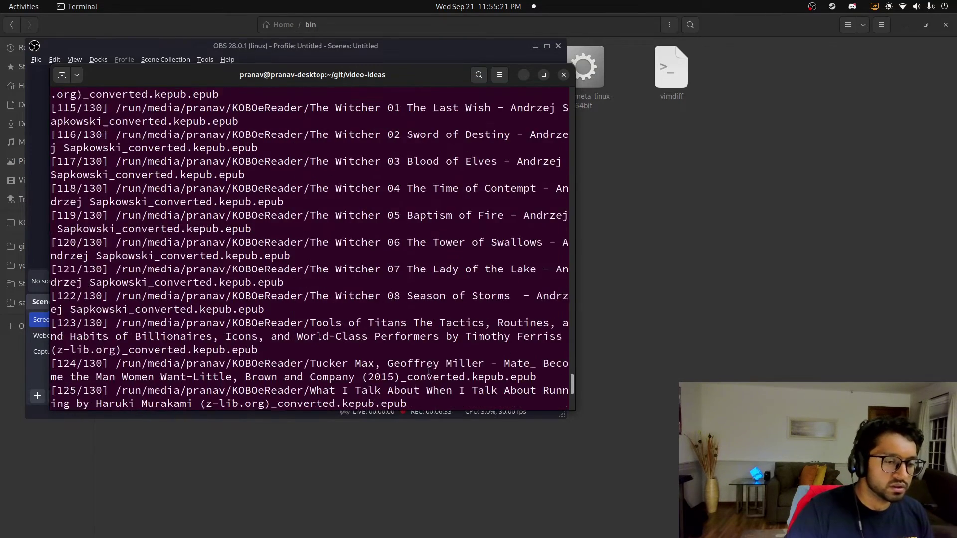
pyautogui.scroll(-5, 429, 371)
pyautogui.press('Up')
pyautogui.press('Up')
pyautogui.press('Up')
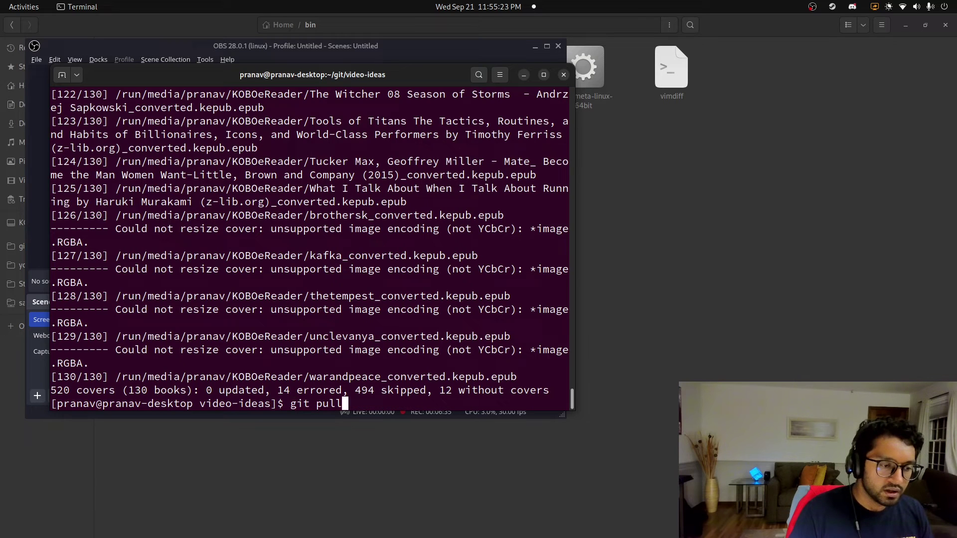
pyautogui.press('BackSpace')
pyautogui.press('BackSpace')
pyautogui.press('BackSpace')
pyautogui.press('BackSpace')
pyautogui.press('BackSpace')
pyautogui.press('BackSpace')
pyautogui.press('BackSpace')
pyautogui.press('BackSpace')
pyautogui.write('ser')
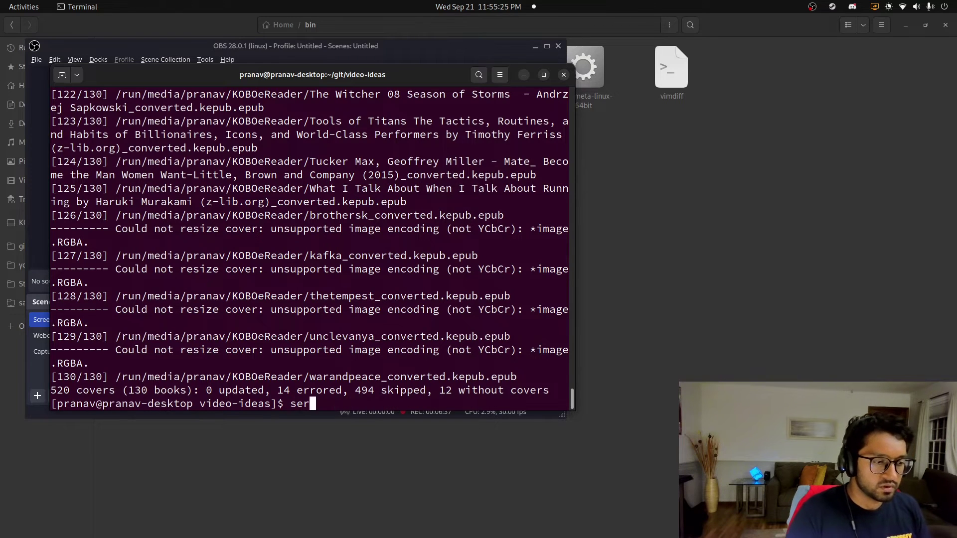
pyautogui.press('Tab')
pyautogui.press('Tab')
pyautogui.write('i')
pyautogui.press('Tab')
pyautogui.press('Return')
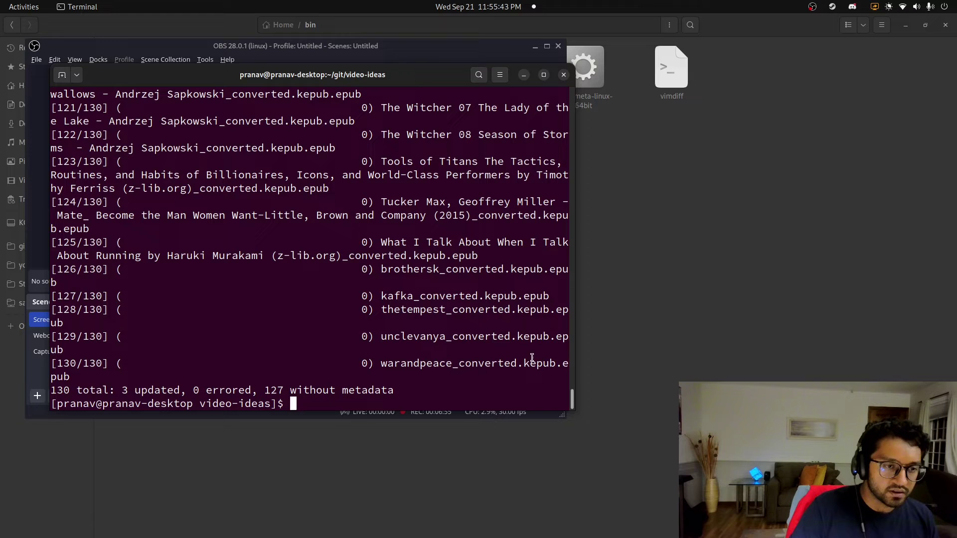
# - Widen the terminal window so the seriesmeta results read clearly
pyautogui.moveTo(574, 302); pyautogui.dragTo(770, 305)
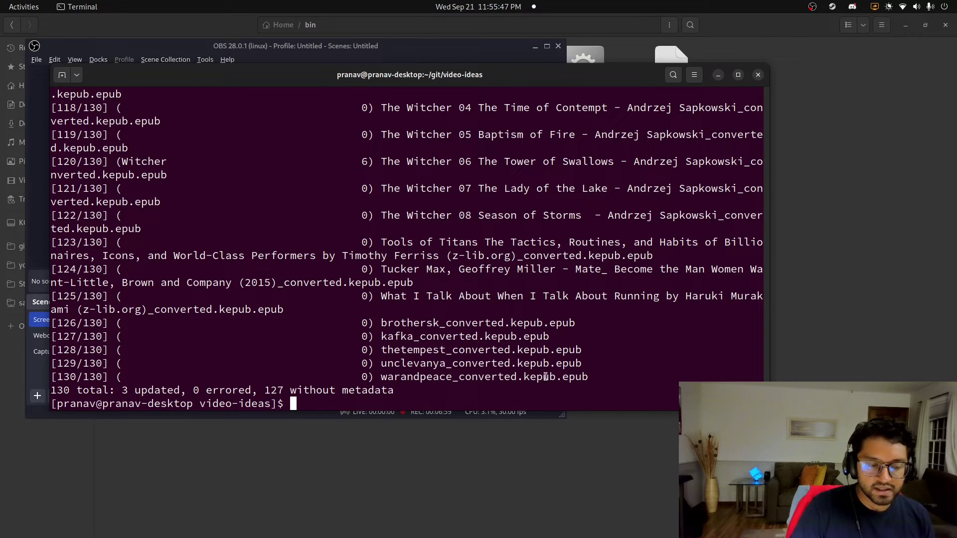
pyautogui.scroll(2, 519, 380)
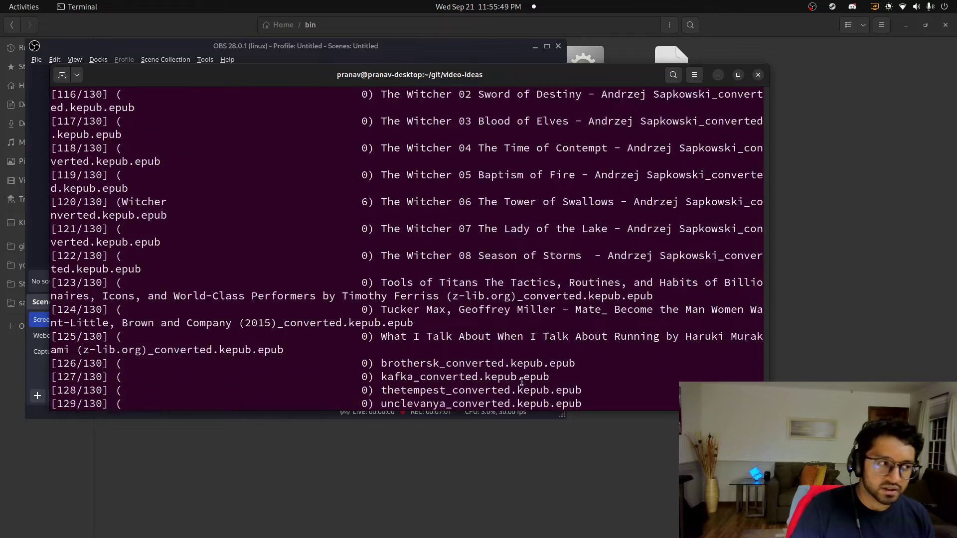
pyautogui.scroll(-2, 521, 380)
# - Check the seriesmeta download links on the kepubify Download page, then return to Terminal
pyautogui.click(719, 75)
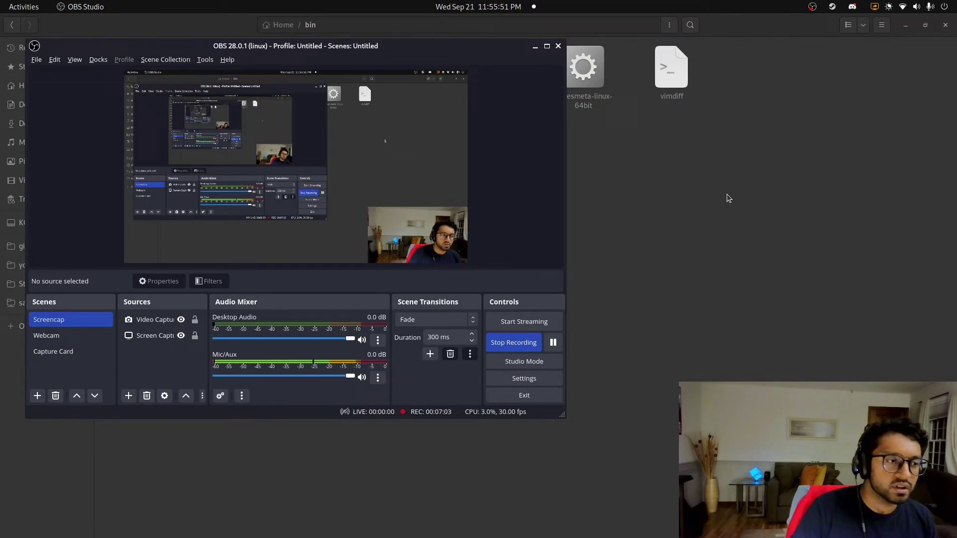
pyautogui.moveTo(1, 1)
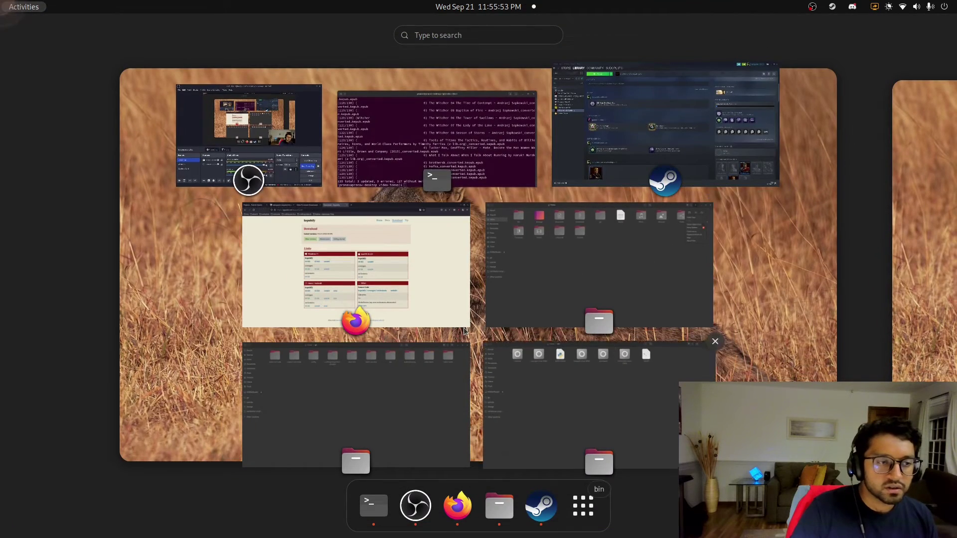
pyautogui.click(450, 285)
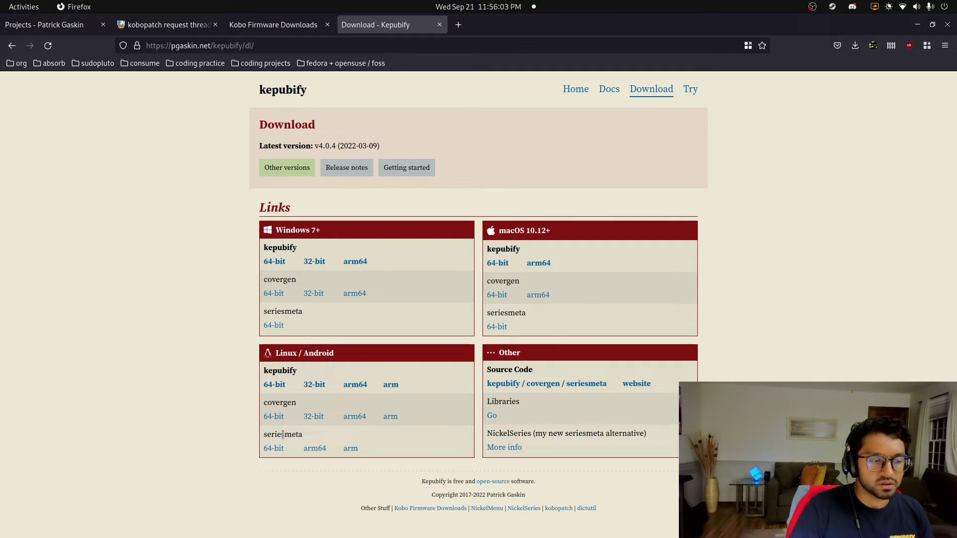
pyautogui.moveTo(262, 434); pyautogui.dragTo(315, 436)
pyautogui.click(317, 433)
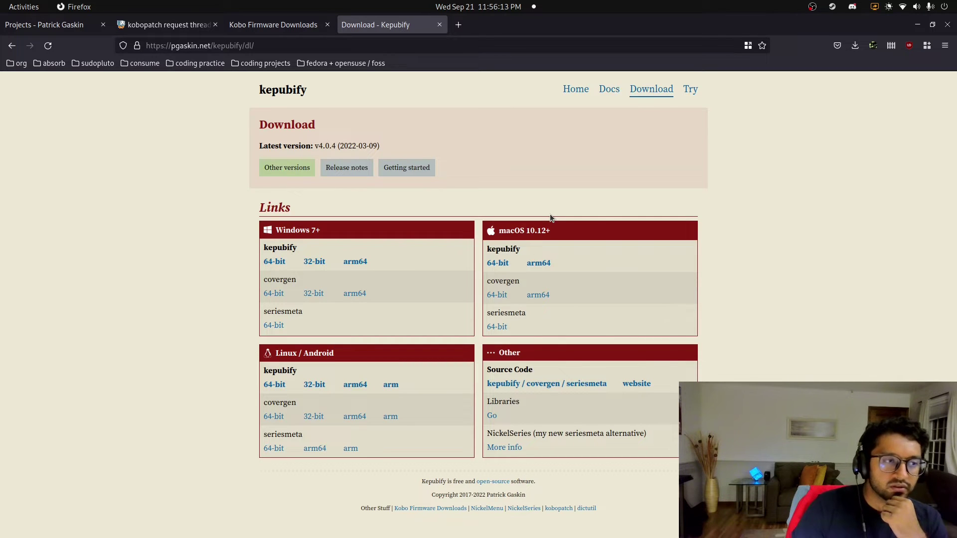
pyautogui.moveTo(0, 0)
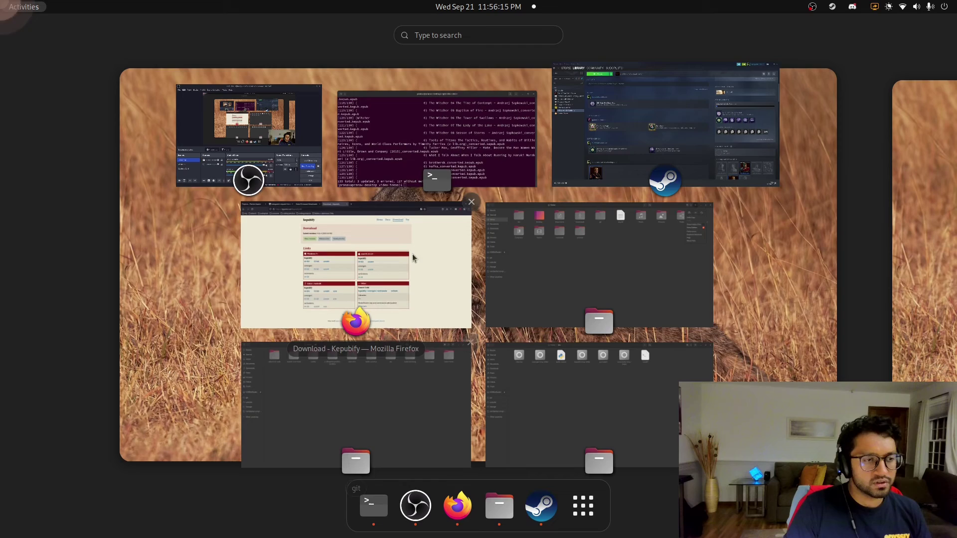
pyautogui.click(438, 150)
pyautogui.write('k')
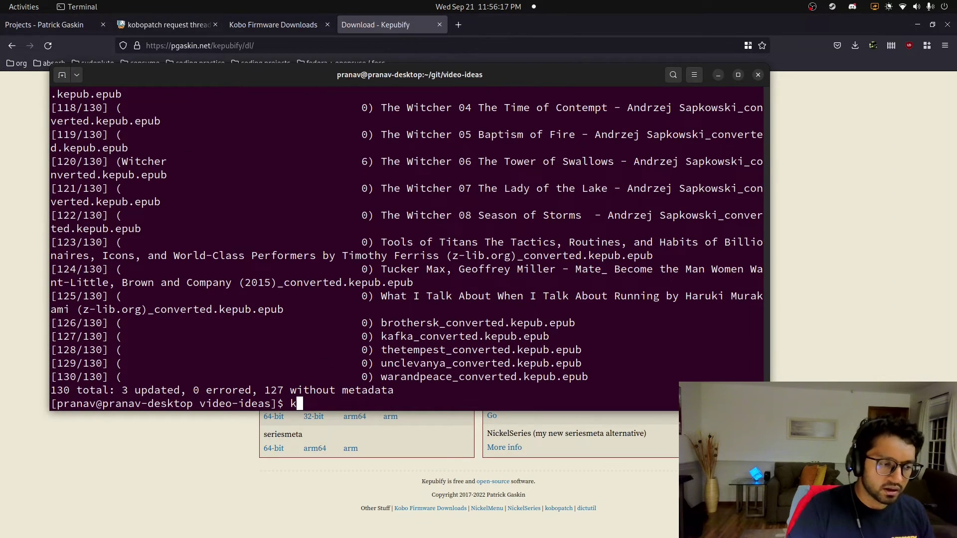
pyautogui.write('e')
pyautogui.press('Tab')
pyautogui.press('Tab')
pyautogui.write('p')
pyautogui.press('Tab')
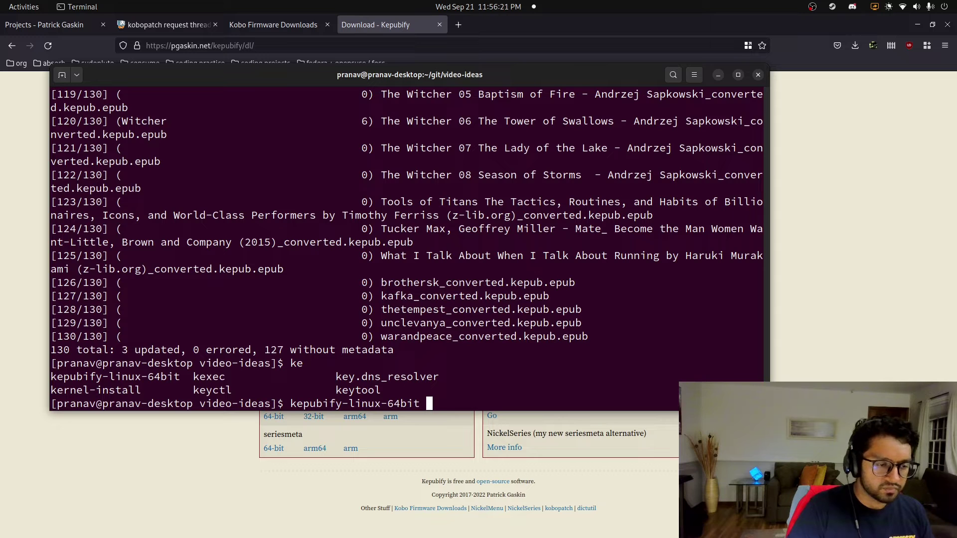
pyautogui.write('--help')
pyautogui.press('Return')
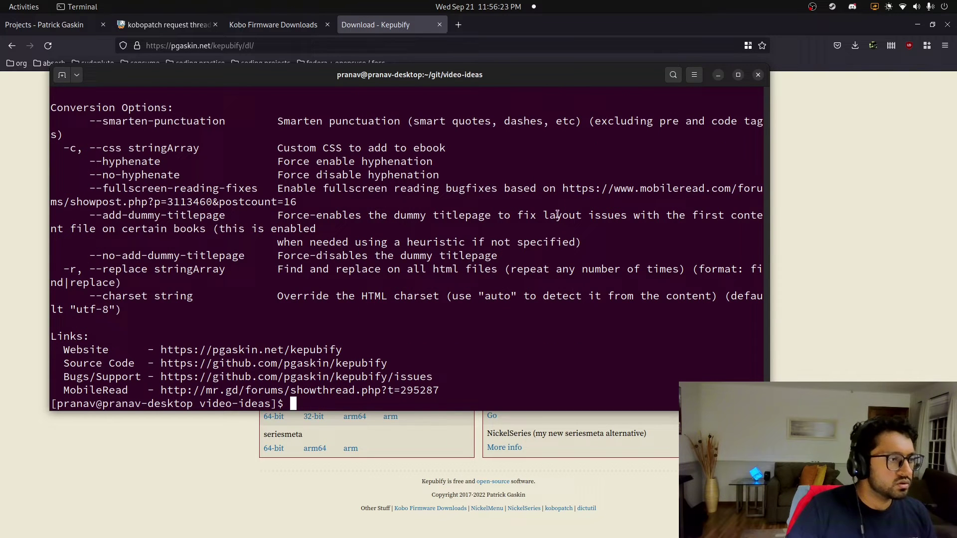
pyautogui.scroll(1, 347, 295)
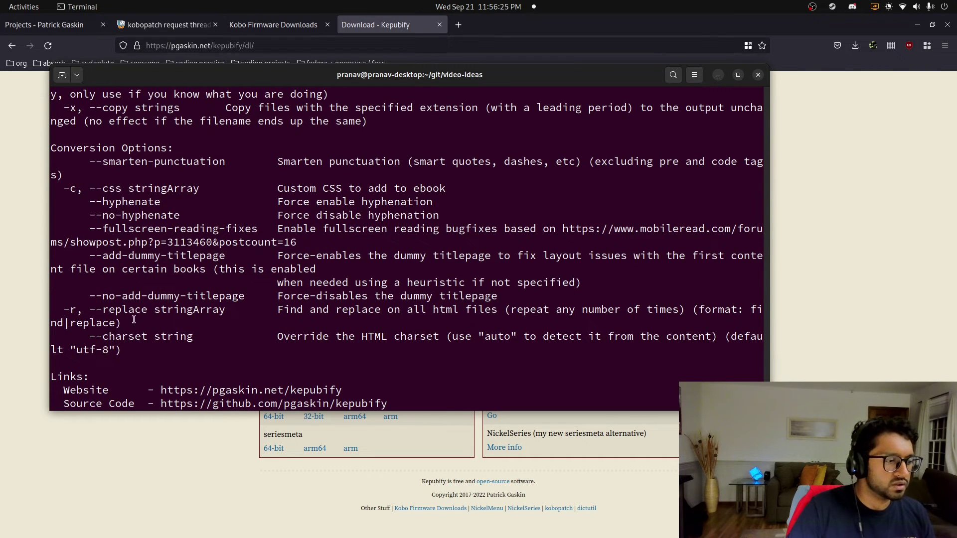
pyautogui.scroll(4, 167, 355)
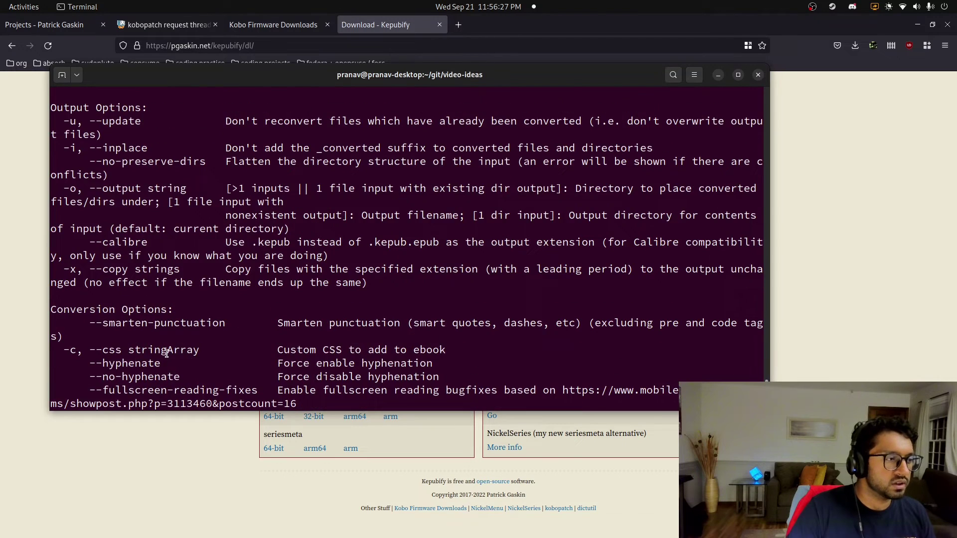
pyautogui.scroll(5, 177, 357)
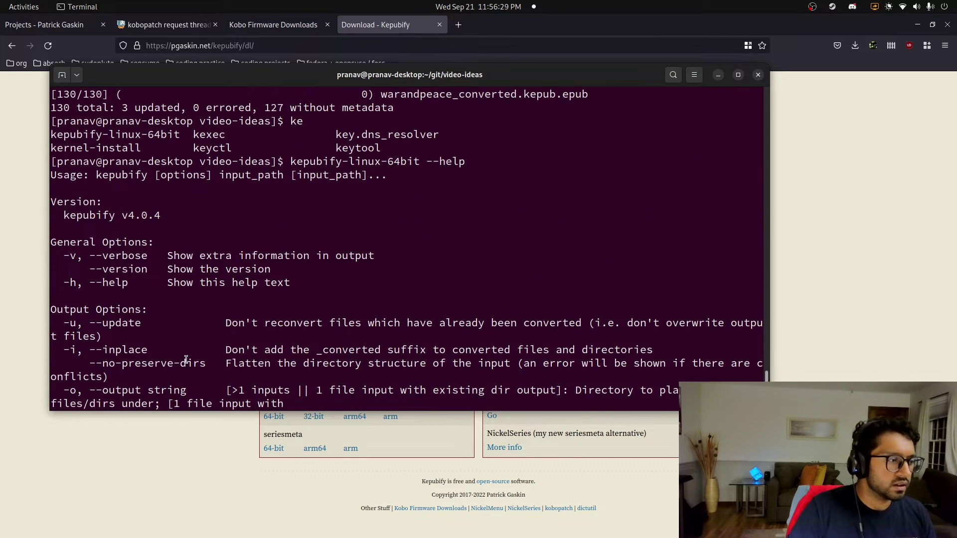
pyautogui.scroll(-2, 186, 358)
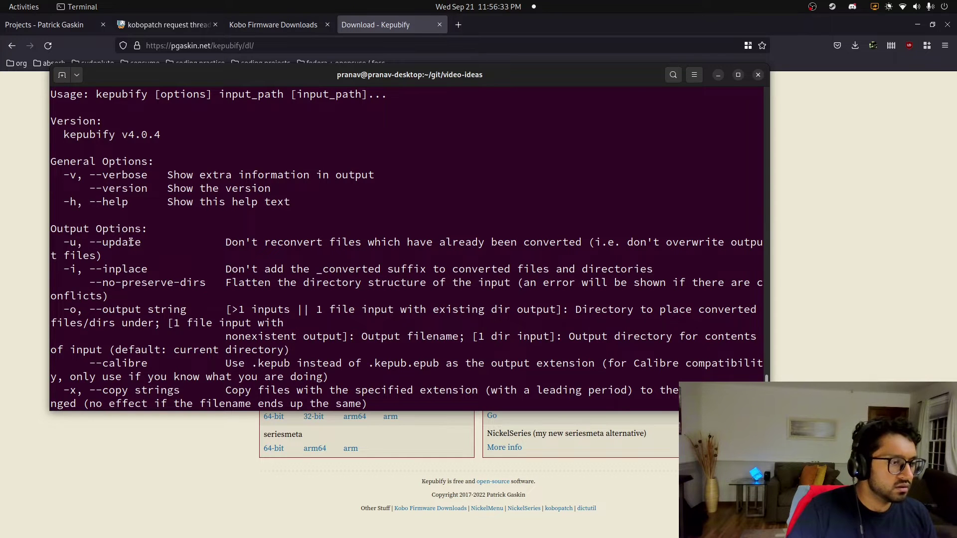
pyautogui.scroll(-1, 131, 242)
pyautogui.moveTo(70, 201); pyautogui.dragTo(143, 201)
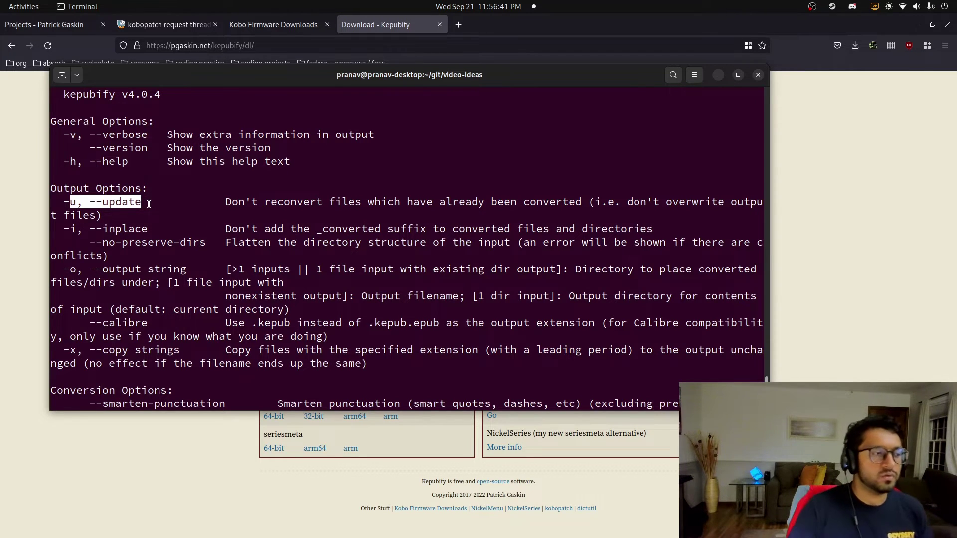
pyautogui.moveTo(64, 201); pyautogui.dragTo(181, 202)
pyautogui.click(232, 209)
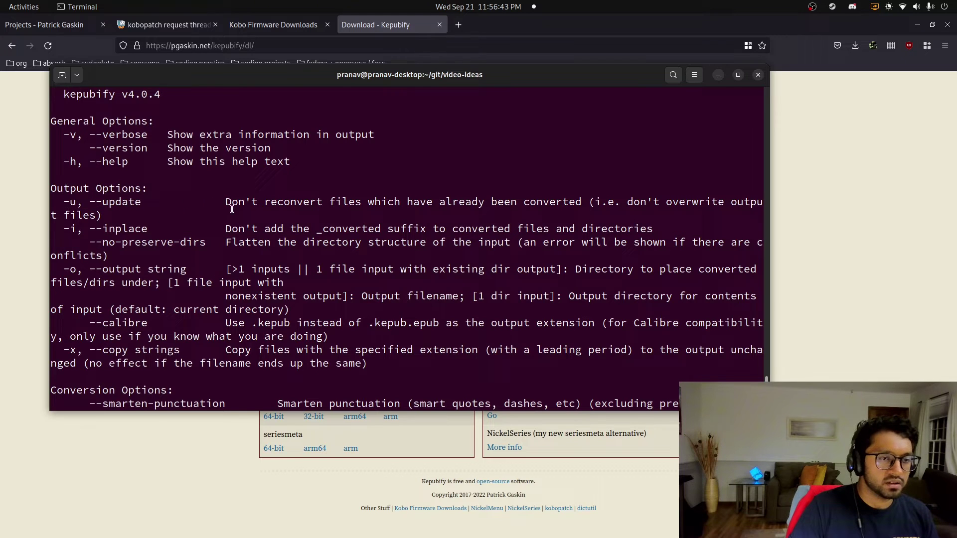
pyautogui.moveTo(239, 203); pyautogui.dragTo(574, 198)
pyautogui.moveTo(245, 219); pyautogui.dragTo(576, 226)
pyautogui.click(578, 228)
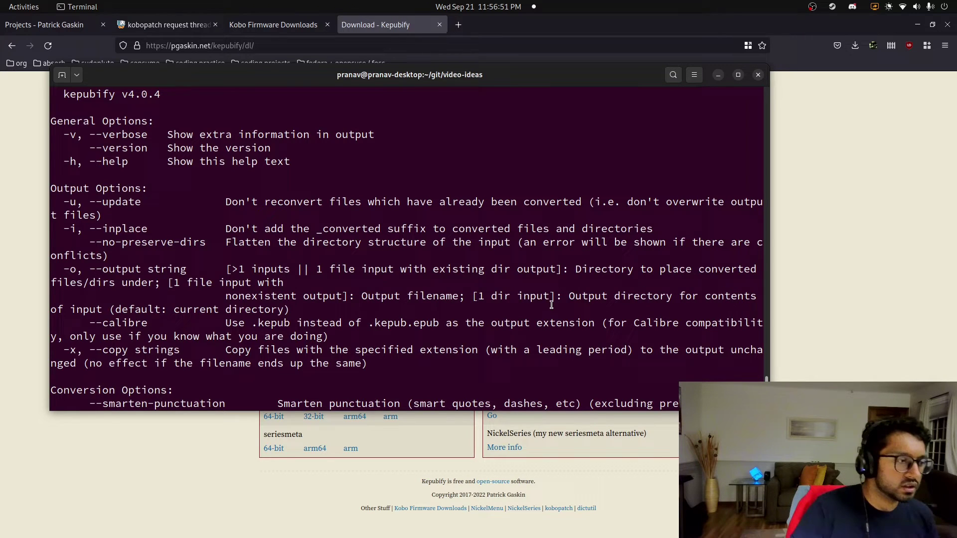
pyautogui.scroll(-1, 264, 302)
pyautogui.scroll(-6, 326, 324)
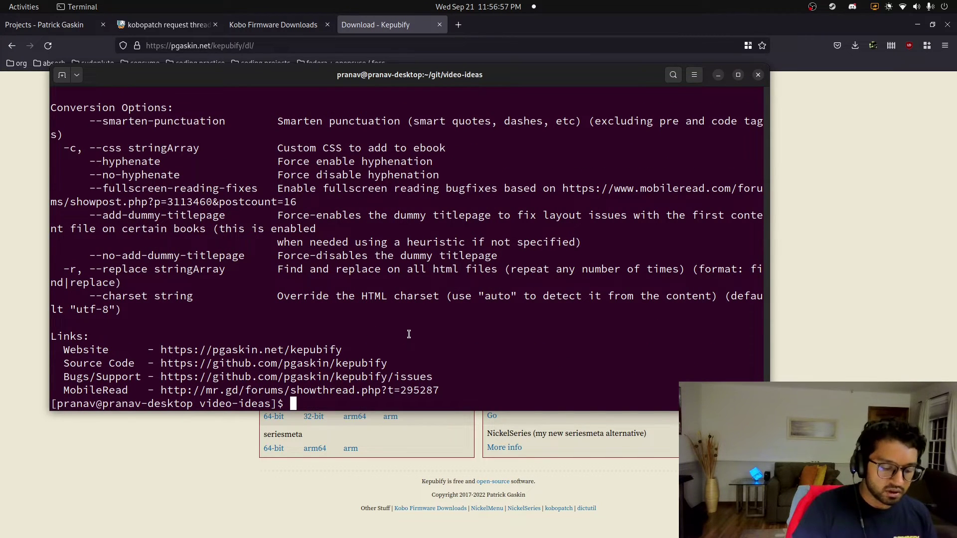
pyautogui.write('ke')
pyautogui.press('Tab')
pyautogui.press('Tab')
pyautogui.write('p')
pyautogui.press('Tab')
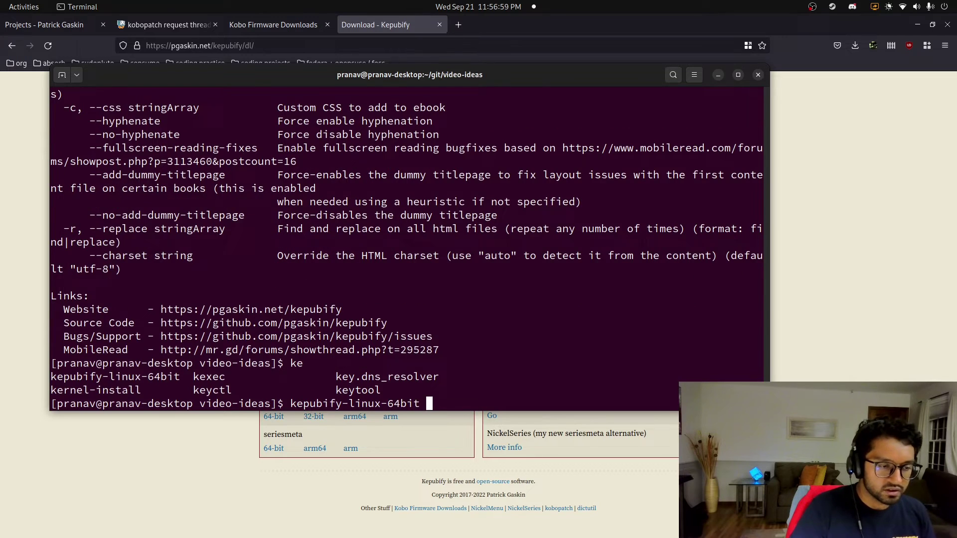
pyautogui.write('*.epu')
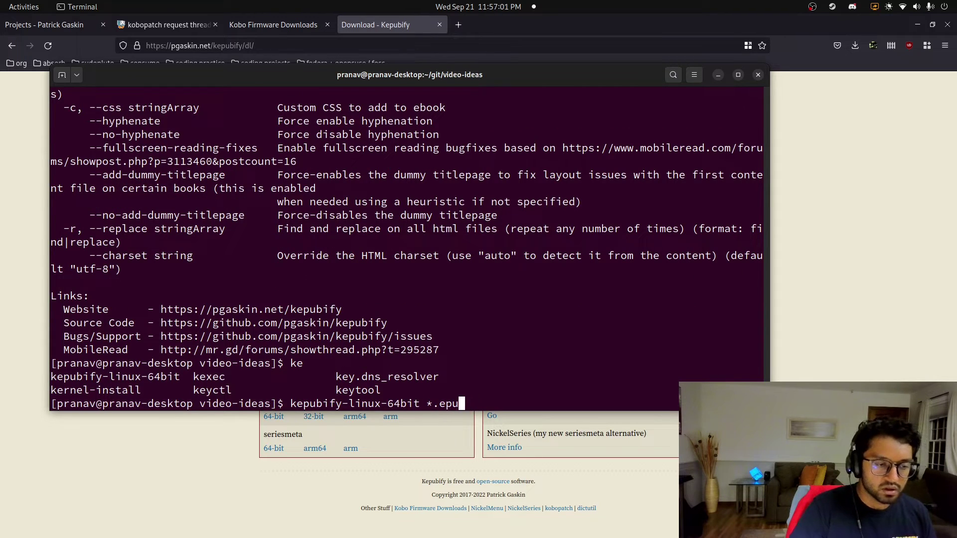
pyautogui.write('b')
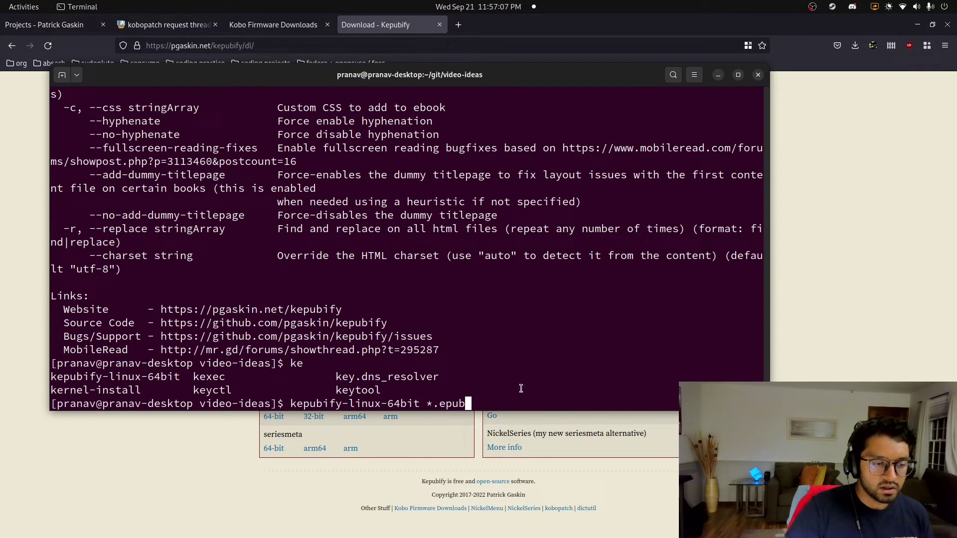
pyautogui.moveTo(0, 0)
pyautogui.click(668, 299)
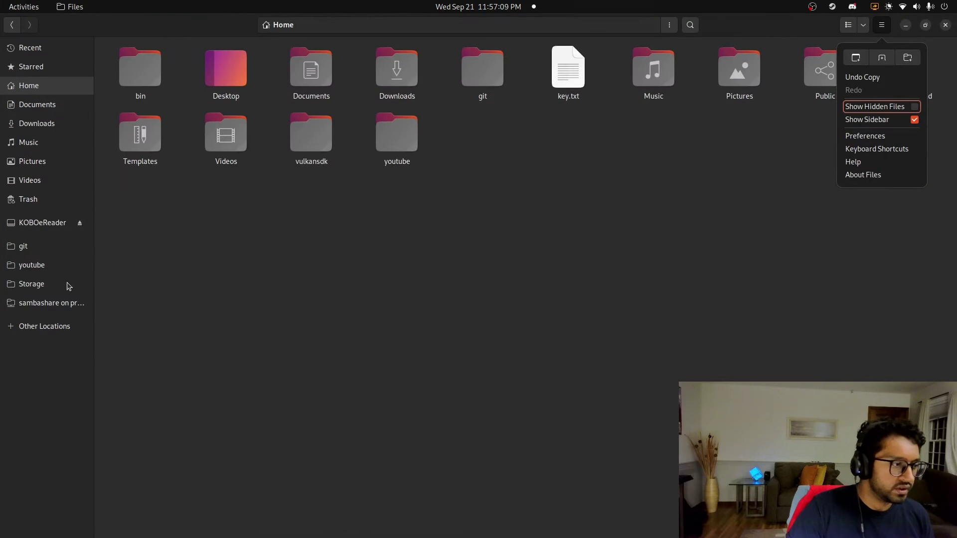
pyautogui.click(40, 223)
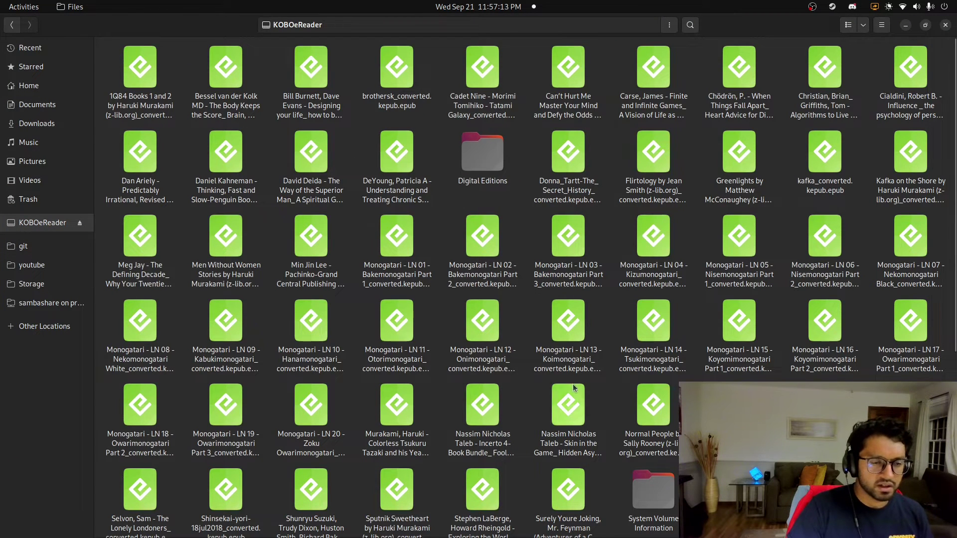
pyautogui.hotkey('alt', 'Tab')
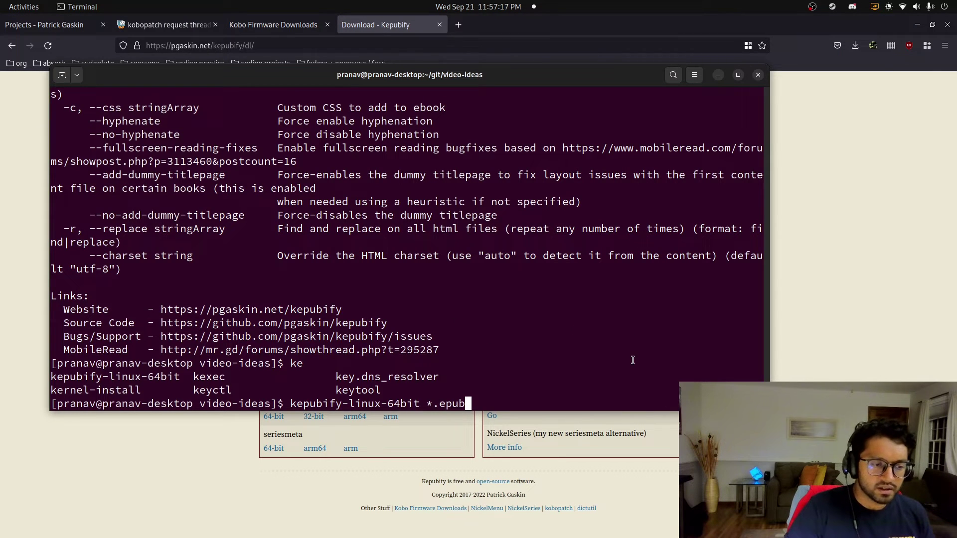
pyautogui.press('BackSpace')
pyautogui.press('BackSpace')
pyautogui.press('BackSpace')
pyautogui.press('BackSpace')
pyautogui.press('BackSpace')
pyautogui.press('BackSpace')
pyautogui.press('BackSpace')
pyautogui.press('BackSpace')
pyautogui.press('BackSpace')
pyautogui.press('BackSpace')
pyautogui.press('BackSpace')
pyautogui.press('BackSpace')
pyautogui.press('BackSpace')
pyautogui.press('BackSpace')
pyautogui.press('BackSpace')
pyautogui.press('BackSpace')
pyautogui.press('BackSpace')
pyautogui.press('BackSpace')
pyautogui.press('BackSpace')
pyautogui.press('BackSpace')
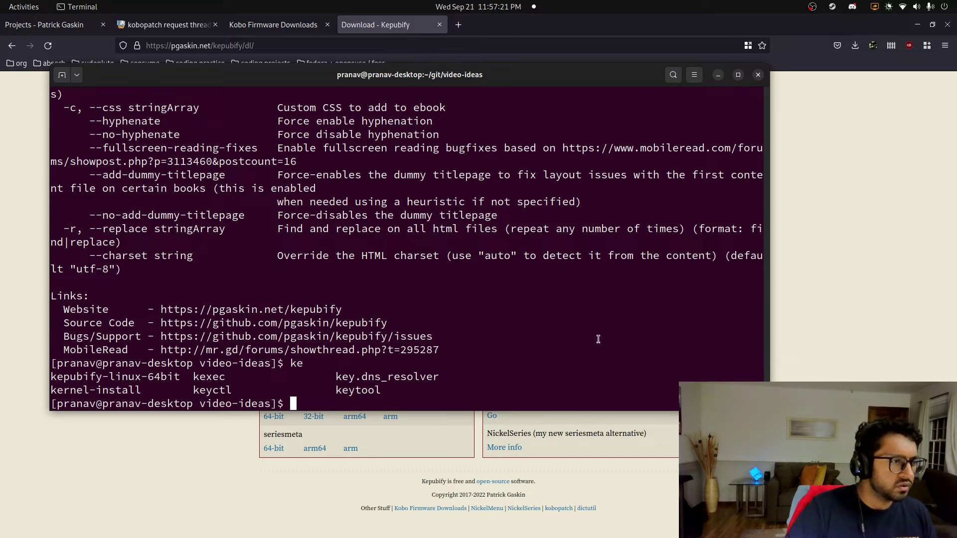
# - Close the Terminal window to reveal the kepubify v4.0.4 Download page
pyautogui.click(759, 75)
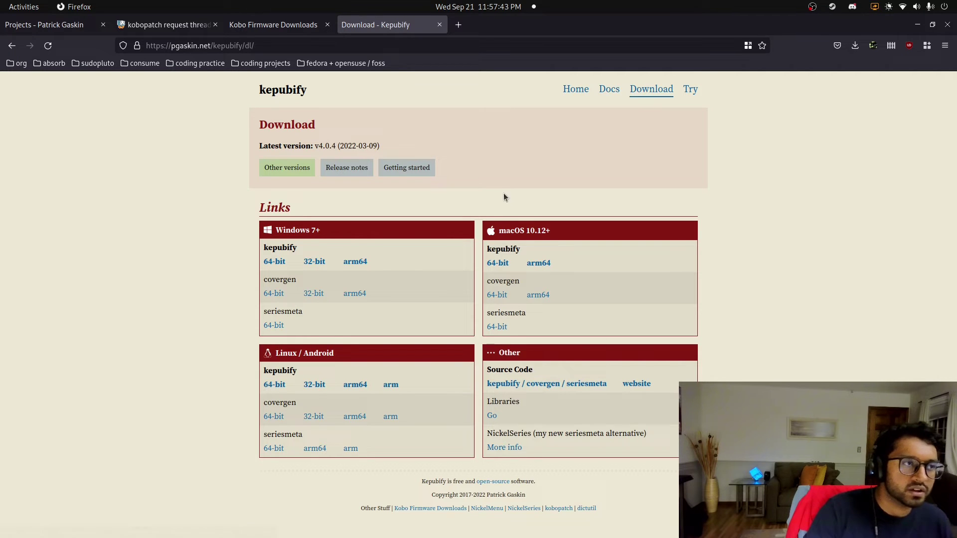
# - Bring up the Kobo Firmware Downloads page and move past Latest Versions to the Affiliates table
pyautogui.click(283, 27)
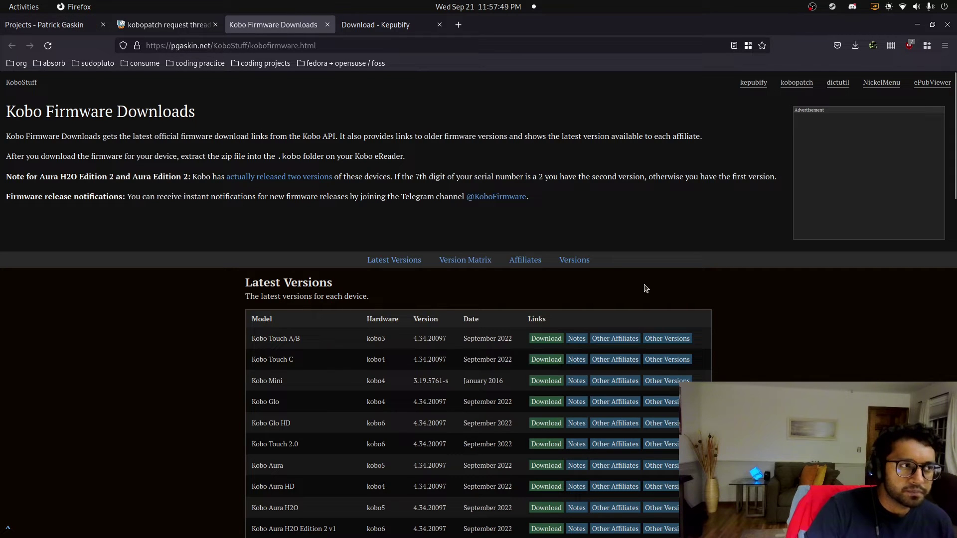
pyautogui.scroll(-3, 673, 285)
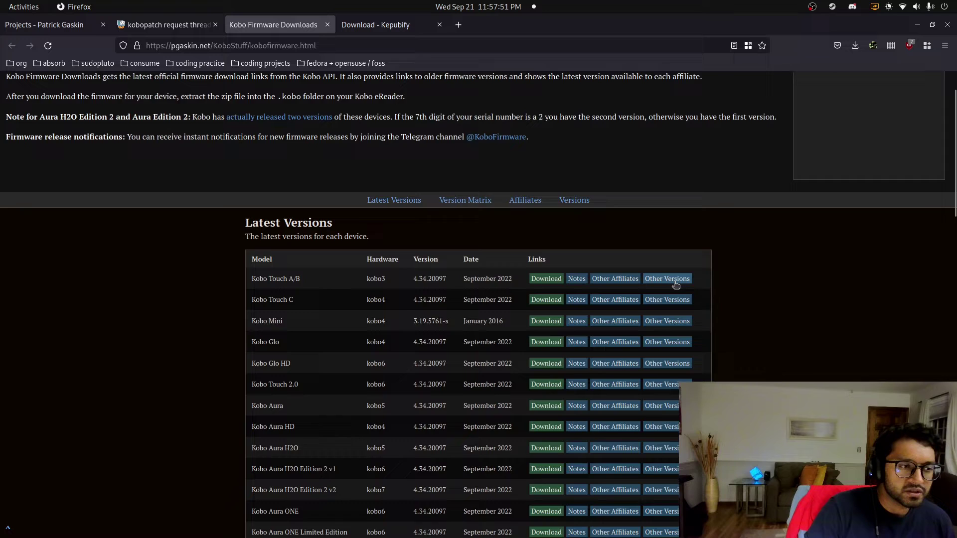
pyautogui.scroll(-2, 718, 285)
pyautogui.scroll(2, 733, 290)
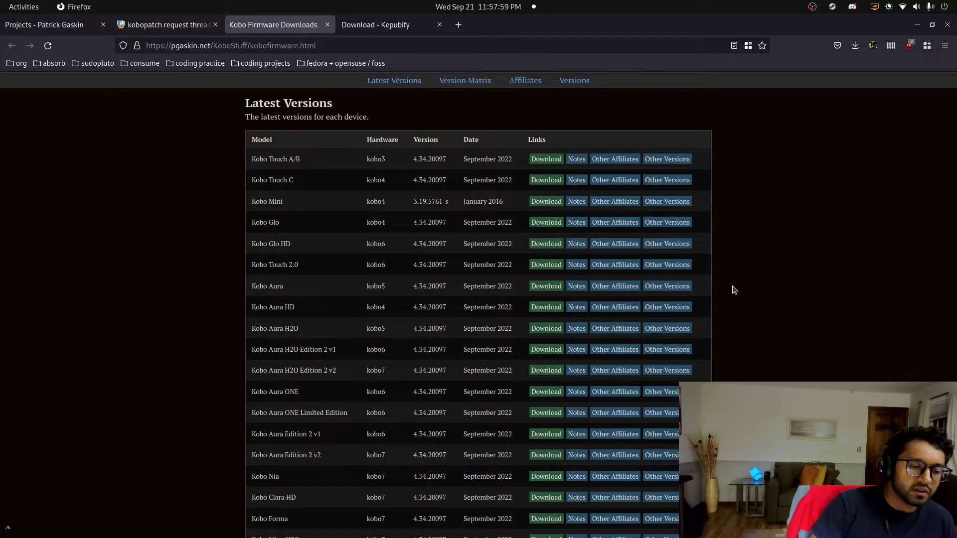
pyautogui.press('pagedown')
pyautogui.press('pagedown')
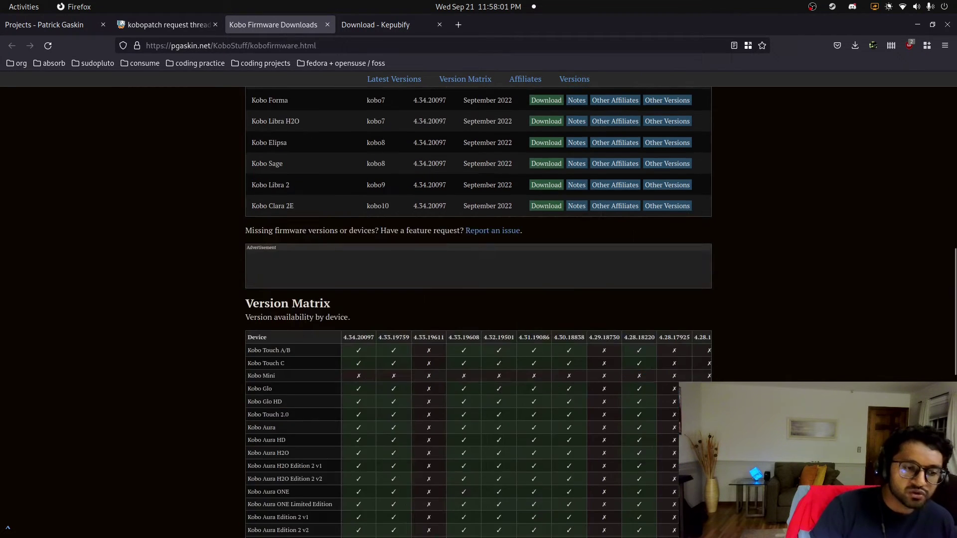
pyautogui.scroll(-3, 259, 150)
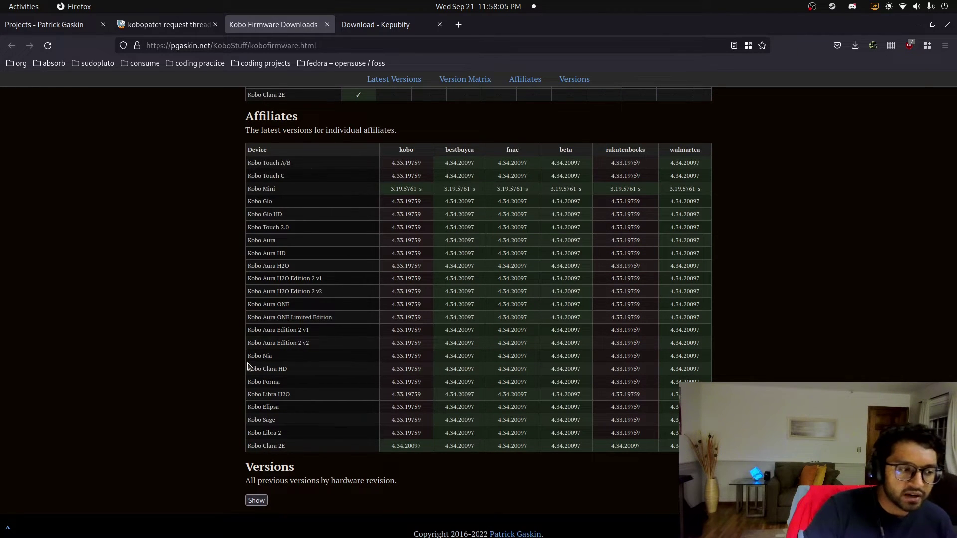
# - Highlight the Kobo Clara HD row in the Affiliates table
pyautogui.moveTo(247, 369); pyautogui.dragTo(431, 373)
pyautogui.click(427, 374)
pyautogui.moveTo(1, 1)
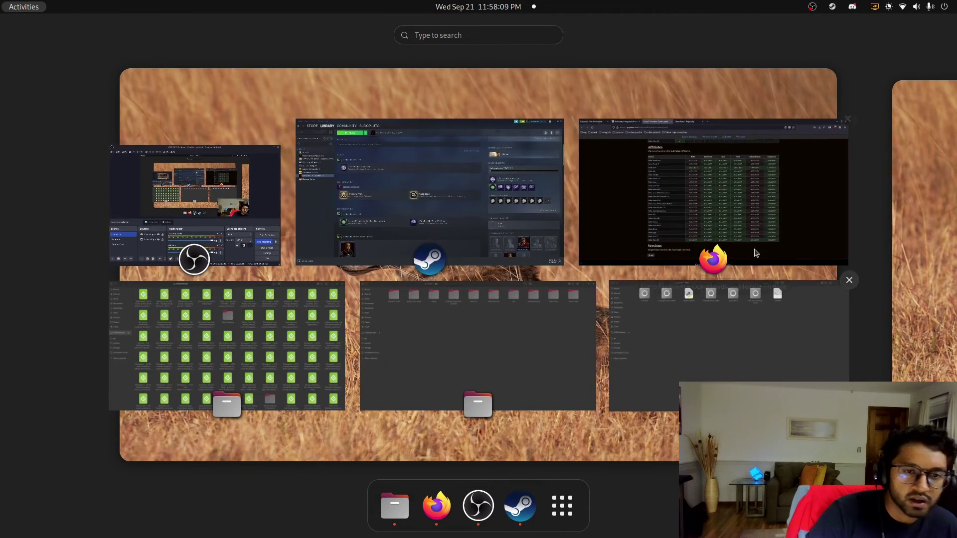
pyautogui.press('Escape')
pyautogui.moveTo(248, 370); pyautogui.dragTo(323, 371)
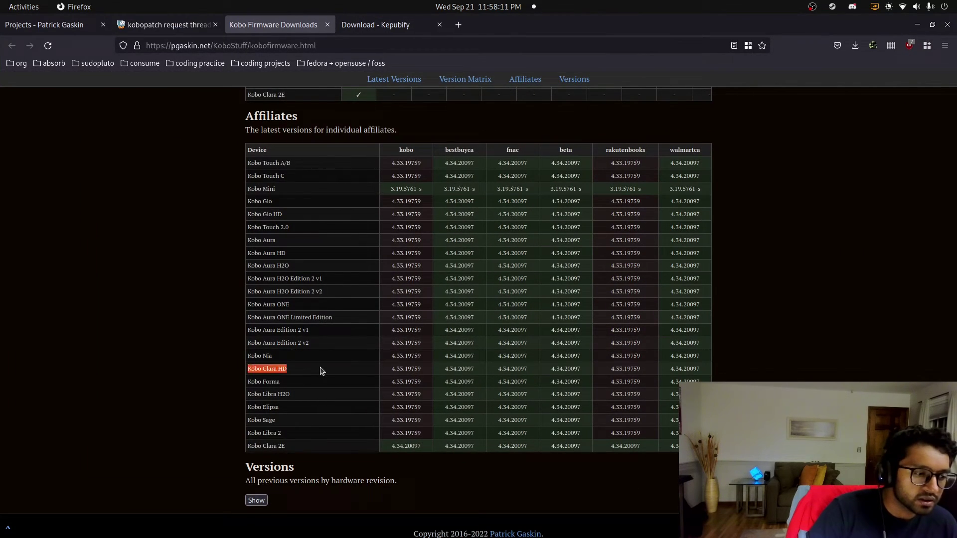
pyautogui.click(336, 366)
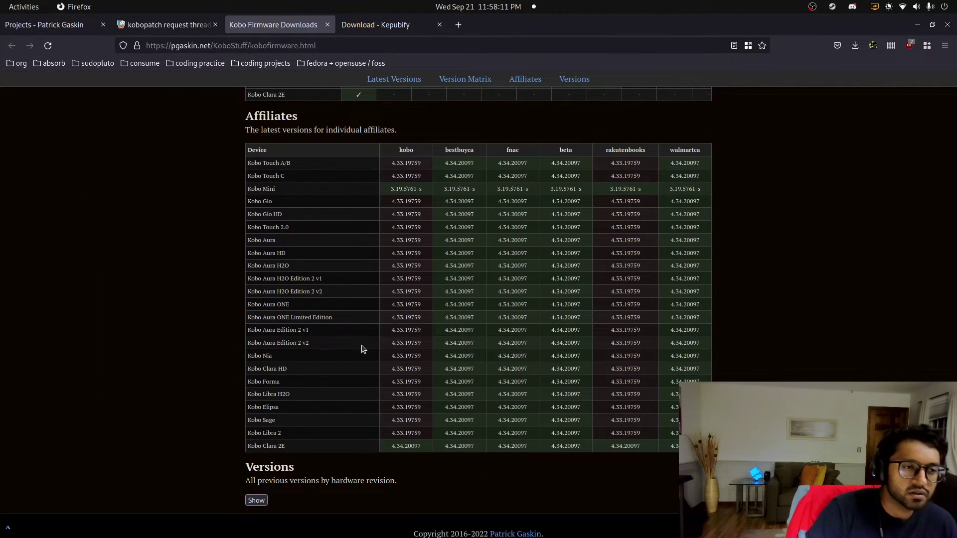
# - Compare Clara HD's kobo version 4.33.19759 with its bestbuyca, fnac and beta versions
pyautogui.doubleClick(416, 151)
pyautogui.click(379, 397)
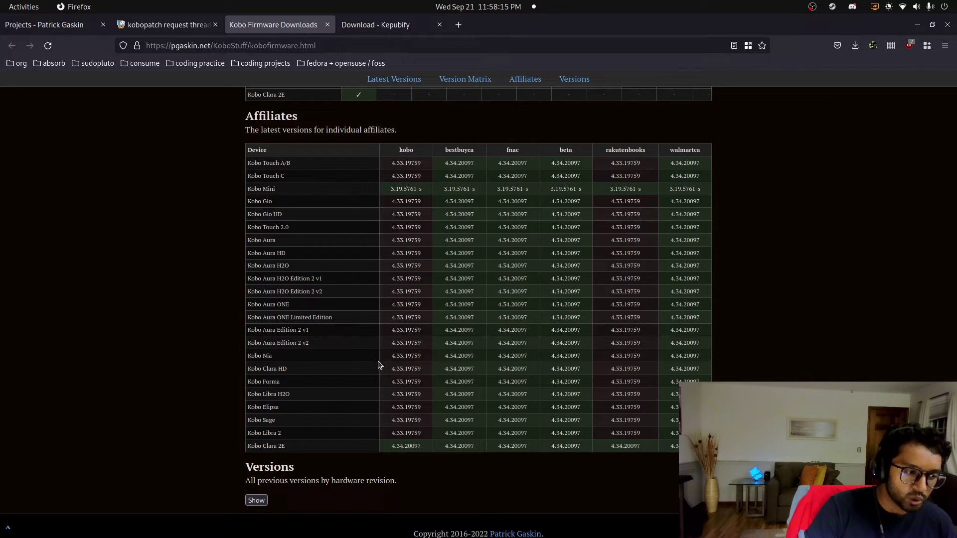
pyautogui.moveTo(392, 368); pyautogui.dragTo(427, 369)
pyautogui.tripleClick(426, 368)
pyautogui.click(422, 373)
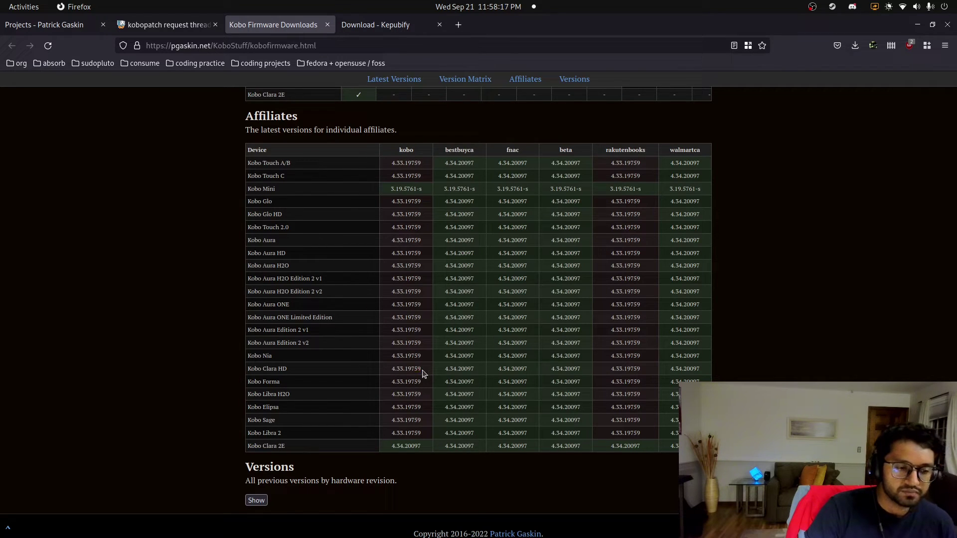
pyautogui.moveTo(441, 374); pyautogui.dragTo(593, 378)
pyautogui.click(594, 378)
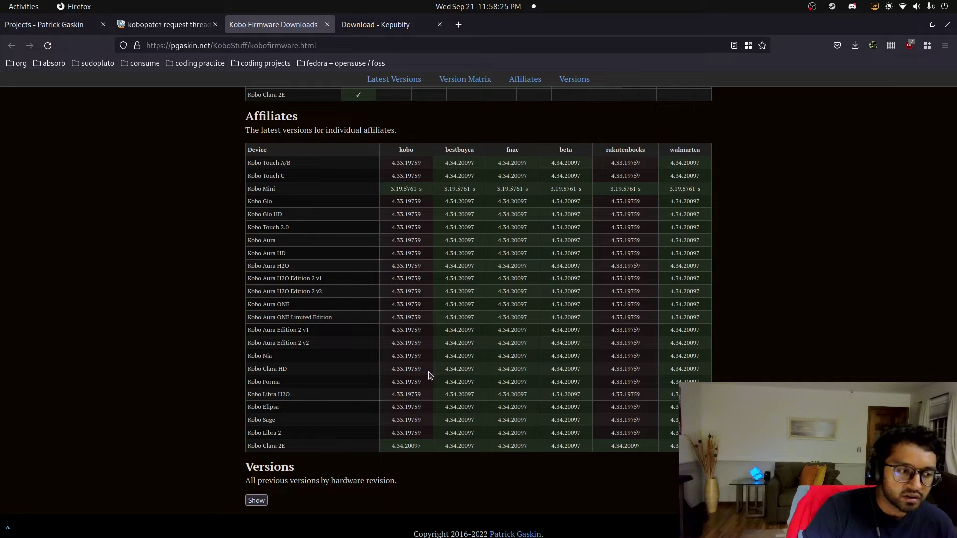
pyautogui.moveTo(439, 371)
pyautogui.mouseDown()
pyautogui.moveTo(583, 370)
pyautogui.moveTo(459, 369)
pyautogui.mouseUp()
pyautogui.click(458, 369)
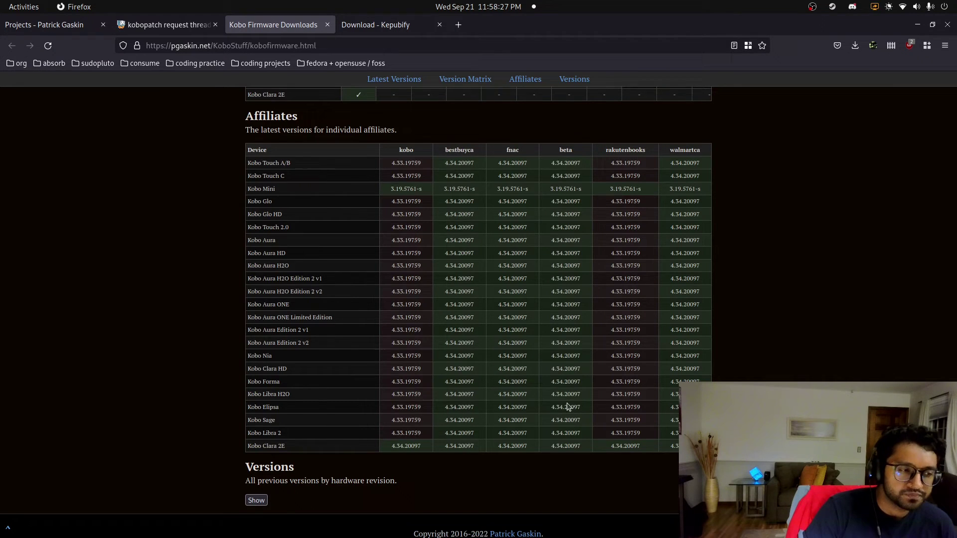
# - Scroll back toward the Latest Versions table to compare Clara HD's latest firmware
pyautogui.scroll(15, 577, 436)
pyautogui.scroll(-5, 658, 480)
pyautogui.scroll(9, 623, 473)
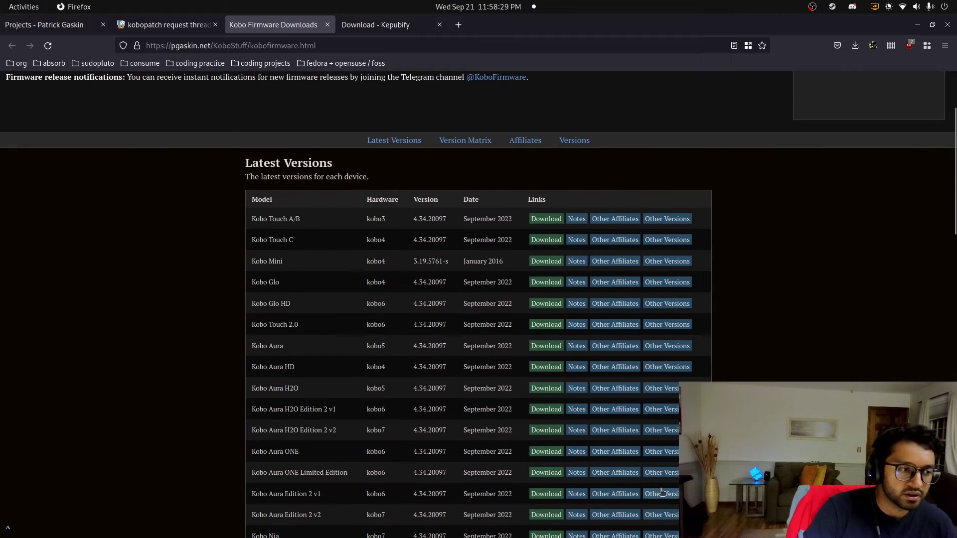
pyautogui.scroll(-2, 577, 451)
pyautogui.scroll(-2, 368, 330)
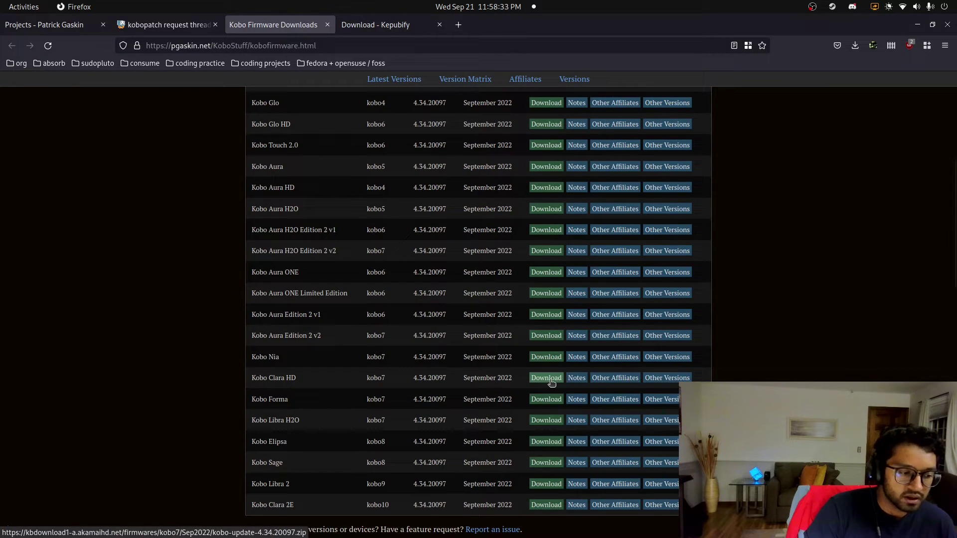
# - Copy the three files from Downloads/kobo-update-4.34.20097 in Files
pyautogui.moveTo(0, 0)
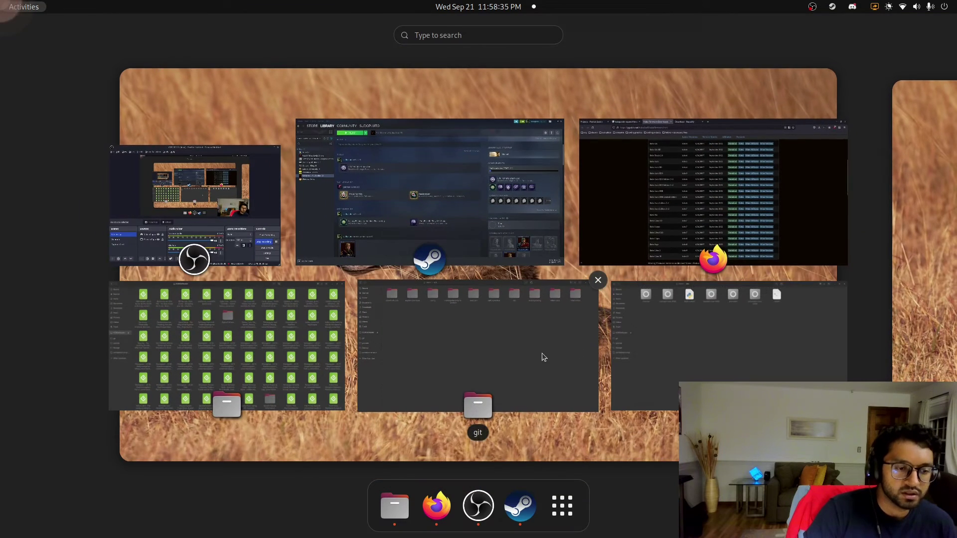
pyautogui.click(678, 352)
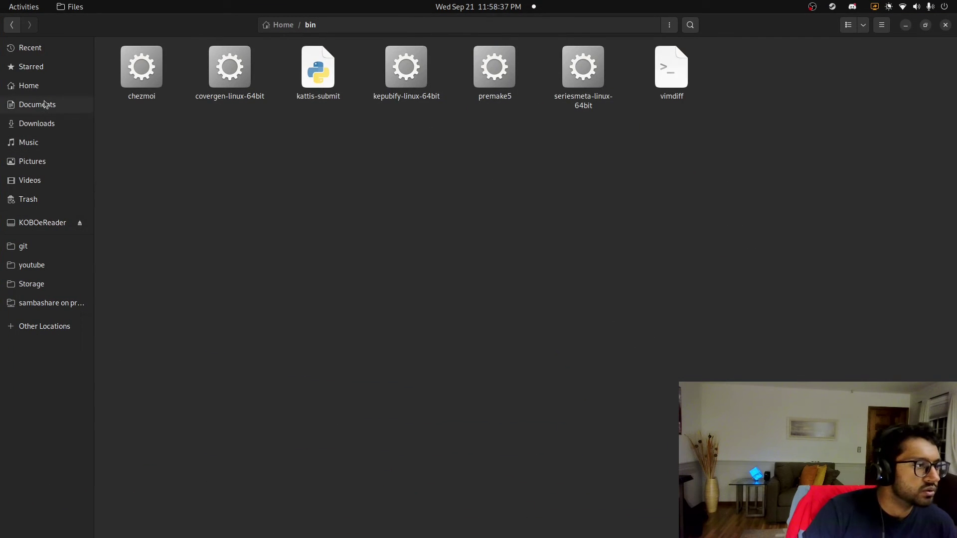
pyautogui.click(48, 122)
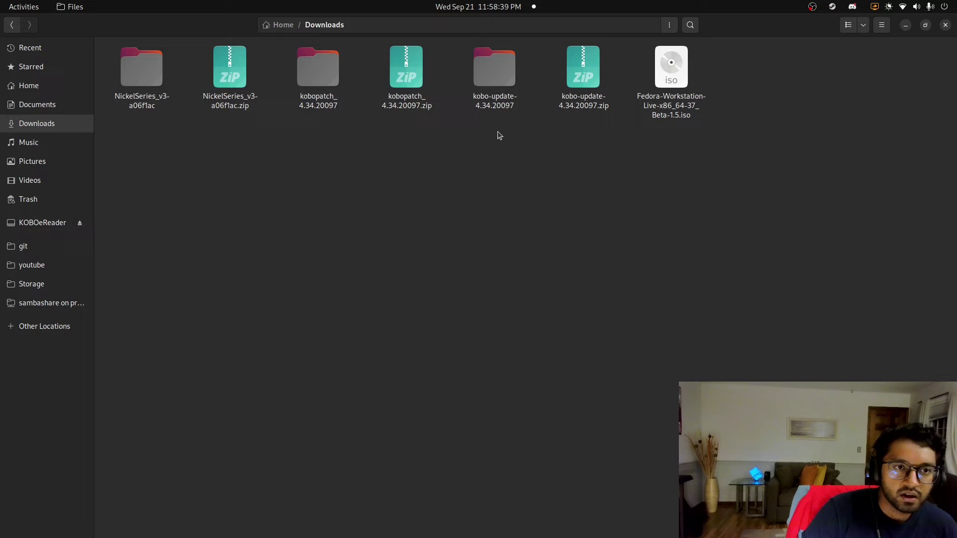
pyautogui.doubleClick(494, 73)
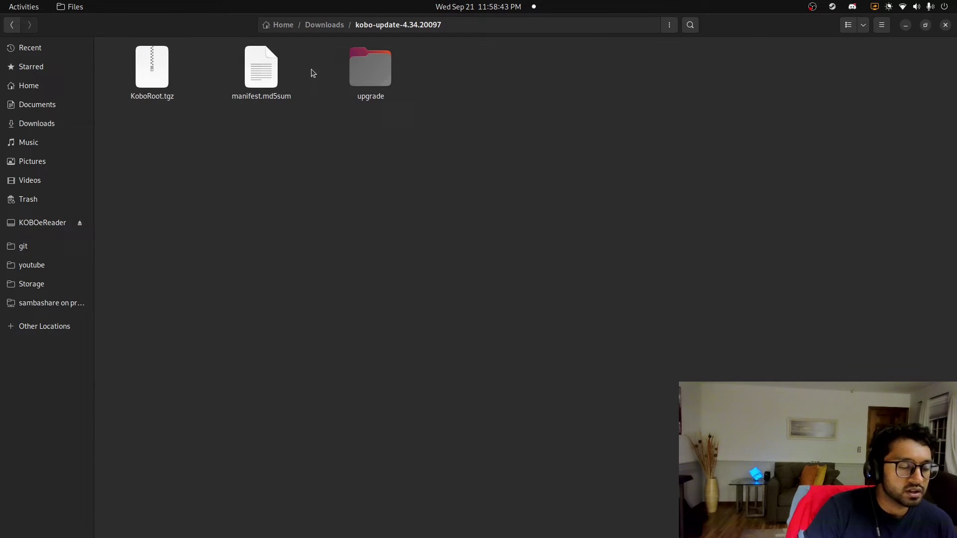
pyautogui.moveTo(382, 142); pyautogui.dragTo(140, 55)
pyautogui.rightClick(166, 81)
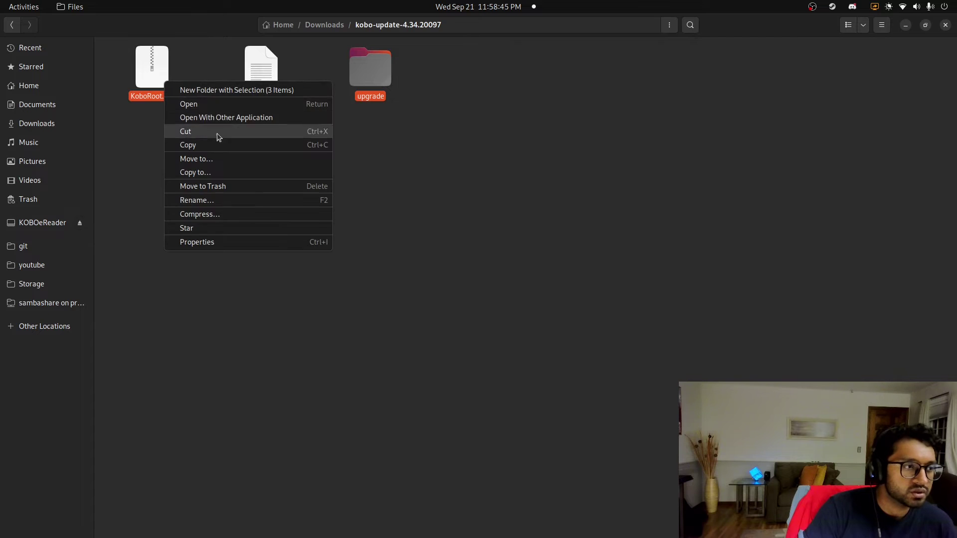
pyautogui.click(215, 144)
pyautogui.click(280, 213)
# - Show hidden files on the KOBOeReader, open its .kobo folder, and minimize Files
pyautogui.click(41, 222)
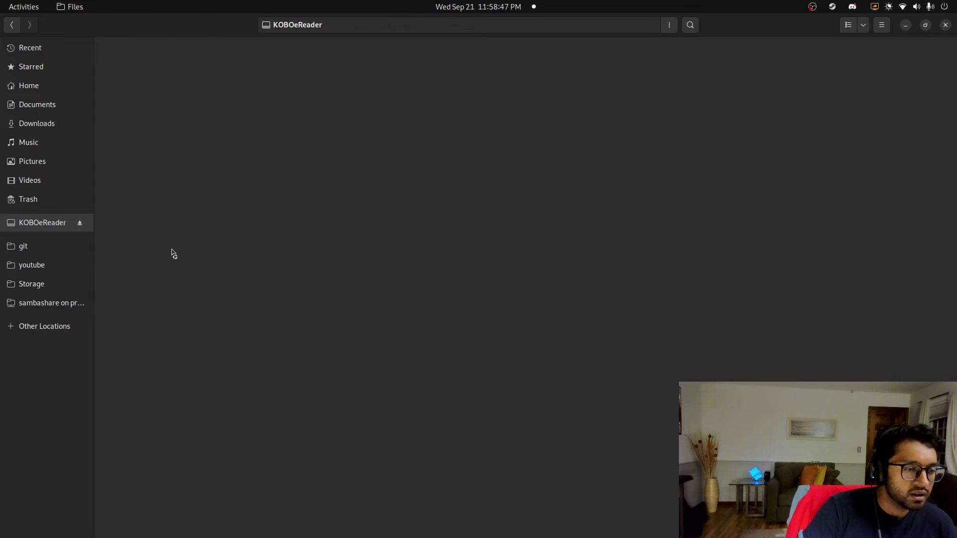
pyautogui.scroll(-5, 112, 244)
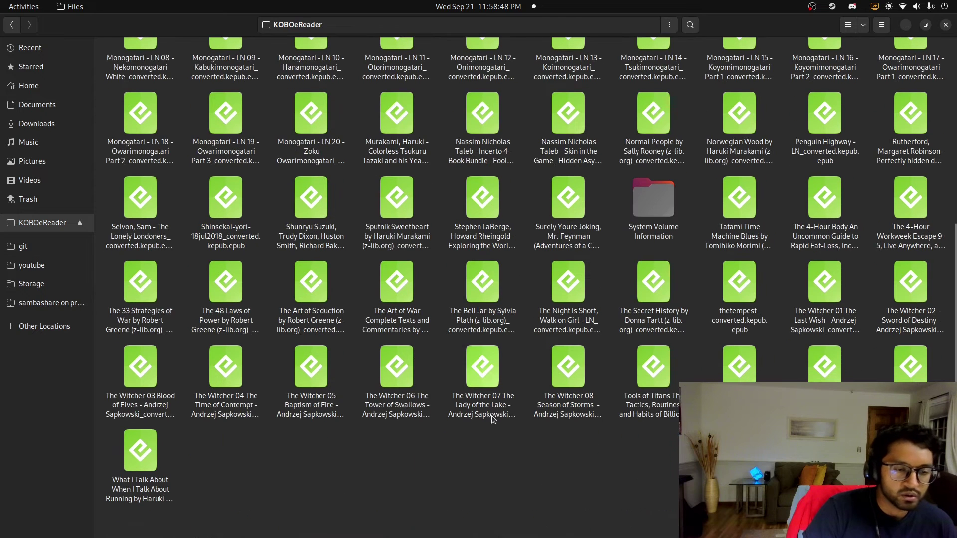
pyautogui.click(882, 25)
pyautogui.click(875, 107)
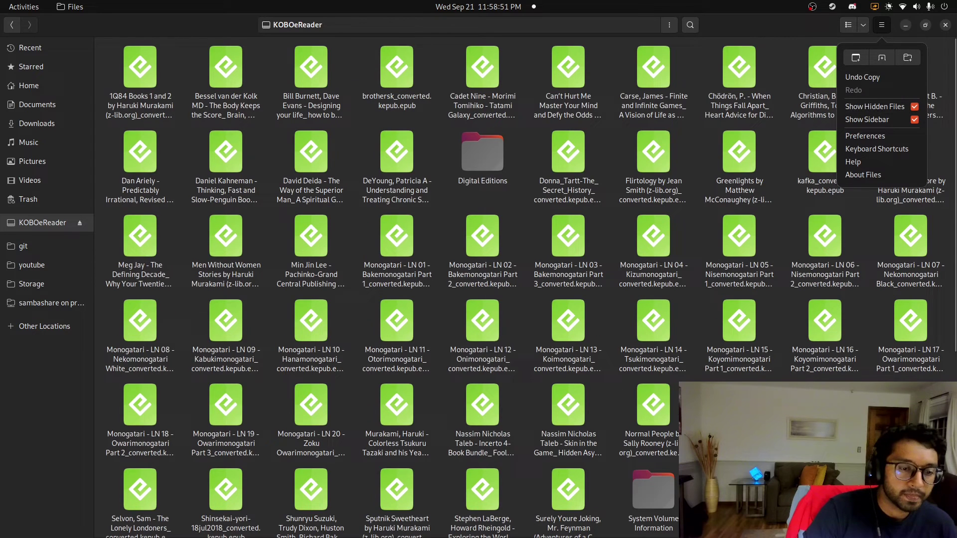
pyautogui.press('Escape')
pyautogui.scroll(-5, 564, 515)
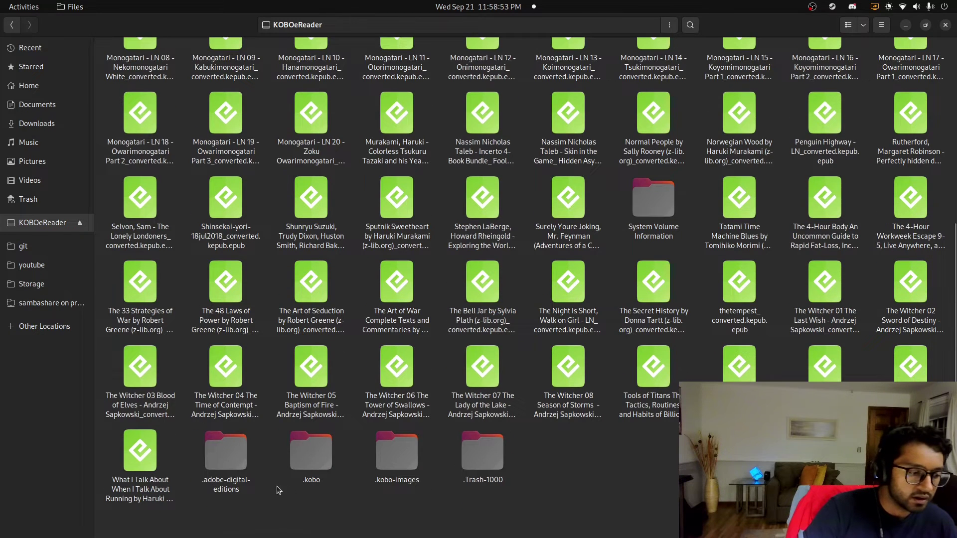
pyautogui.doubleClick(299, 458)
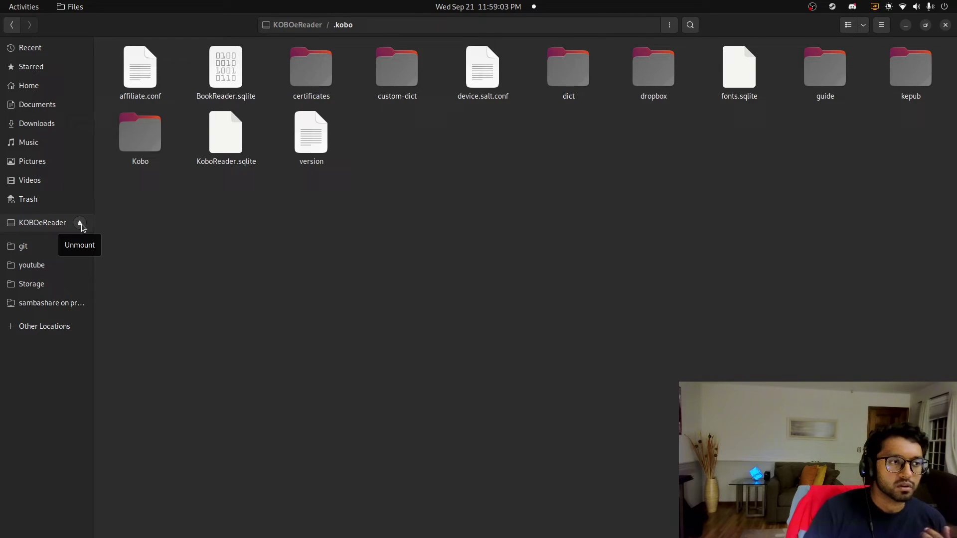
pyautogui.click(906, 27)
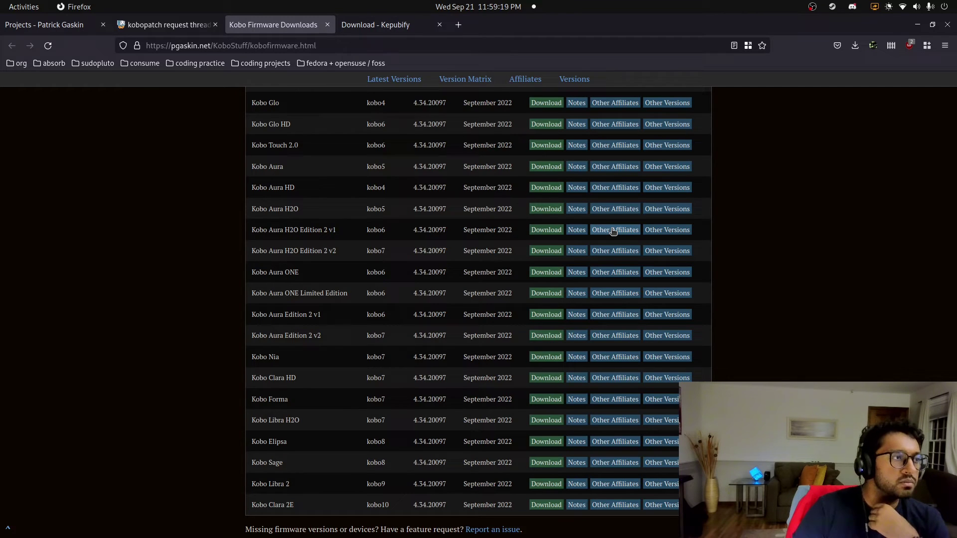
# - Follow kepubify's Getting started docs to the NickelSeries project page
pyautogui.hotkey('ctrl', 'Tab')
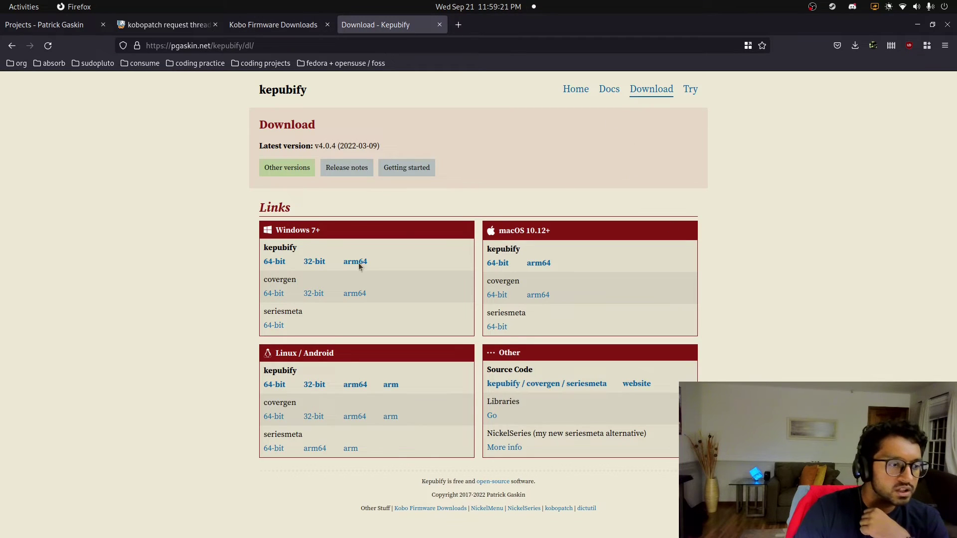
pyautogui.click(357, 169)
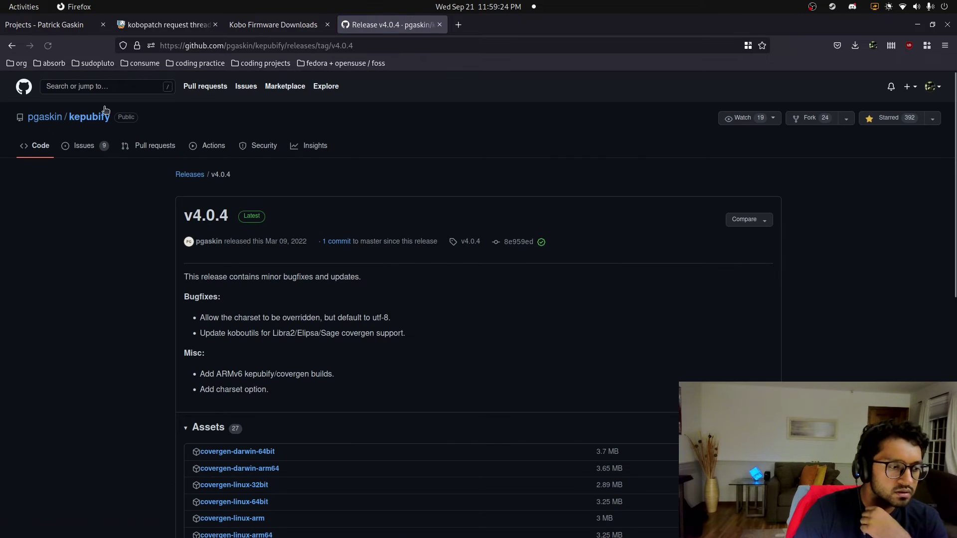
pyautogui.click(12, 45)
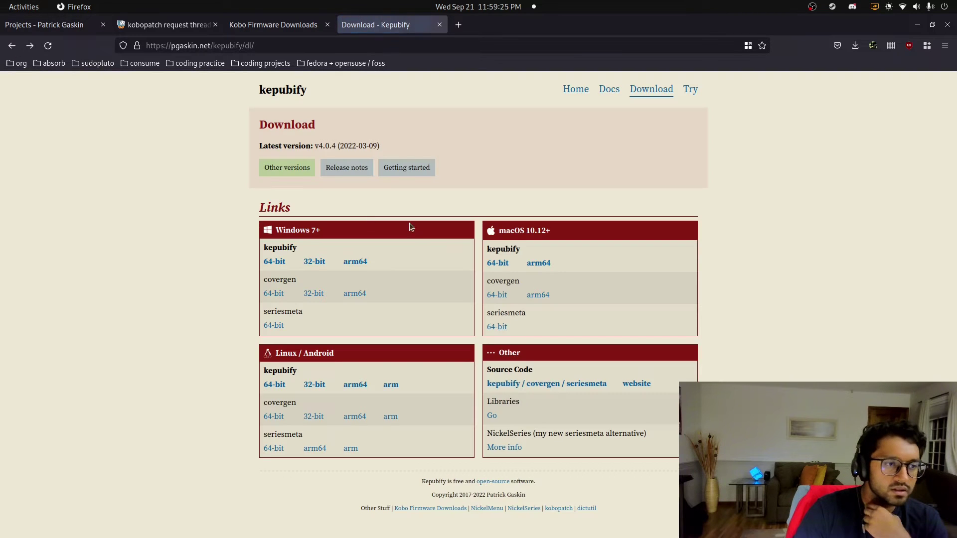
pyautogui.click(406, 168)
pyautogui.scroll(-20, 512, 367)
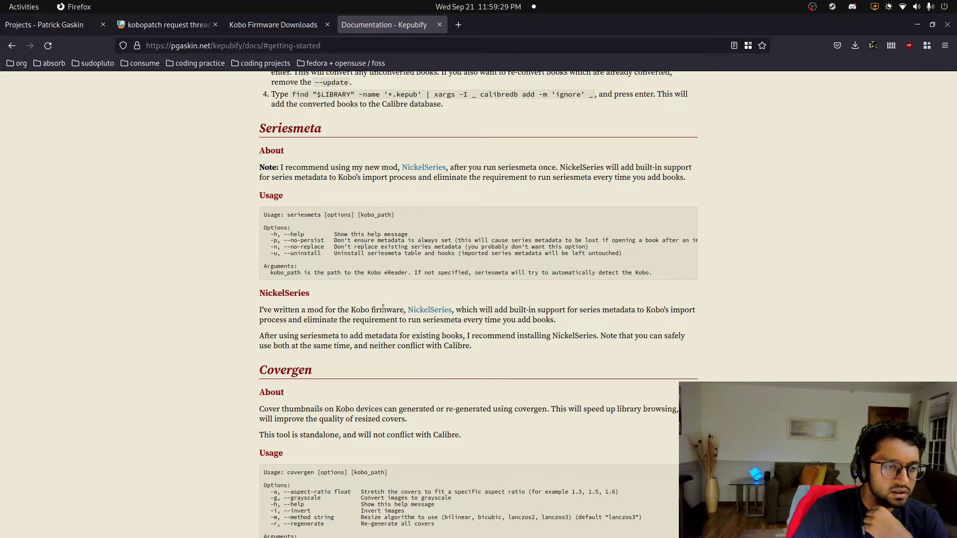
pyautogui.moveTo(263, 309); pyautogui.dragTo(389, 310)
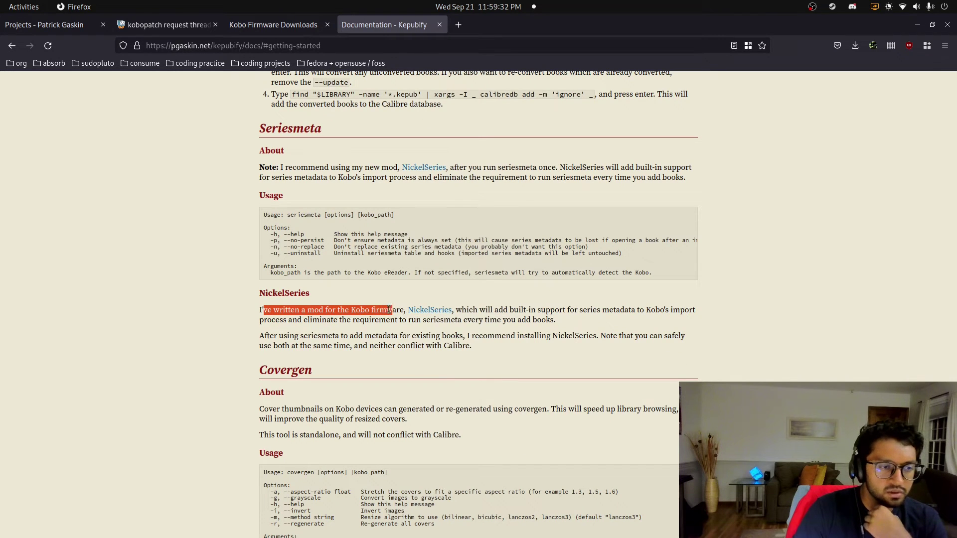
pyautogui.click(436, 310)
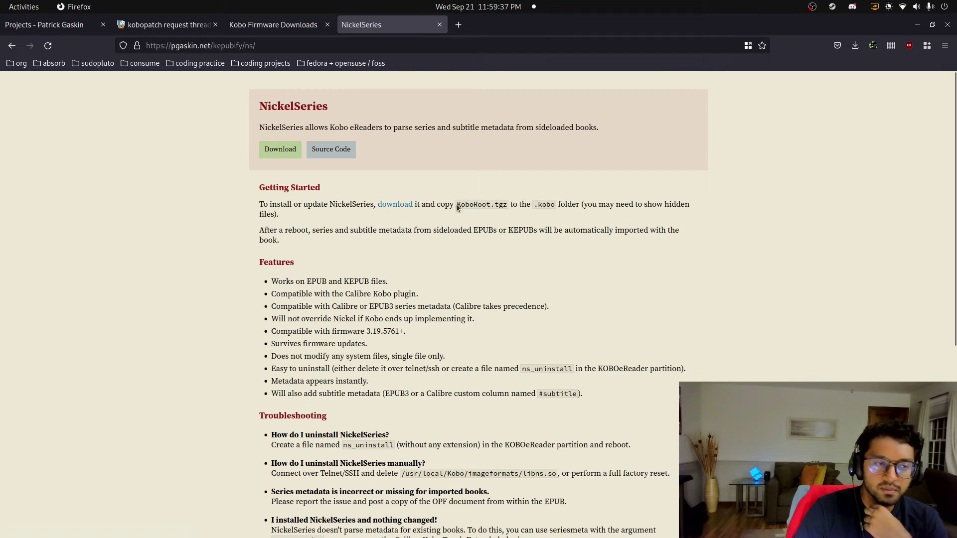
# - Read NickelSeries' instructions for copying KoboRoot.tgz into the .kobo folder
pyautogui.moveTo(458, 208); pyautogui.dragTo(540, 205)
pyautogui.moveTo(457, 205); pyautogui.dragTo(507, 206)
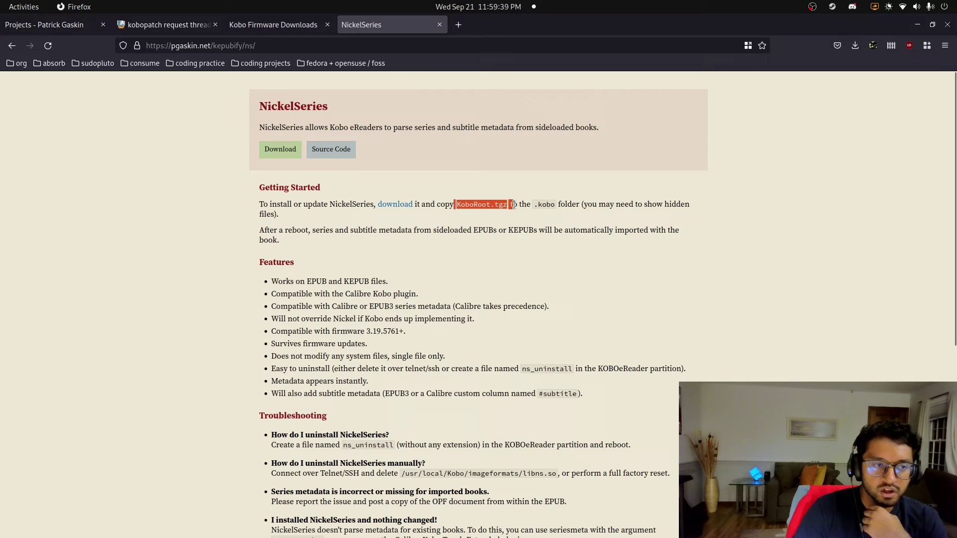
pyautogui.click(500, 205)
pyautogui.tripleClick(537, 205)
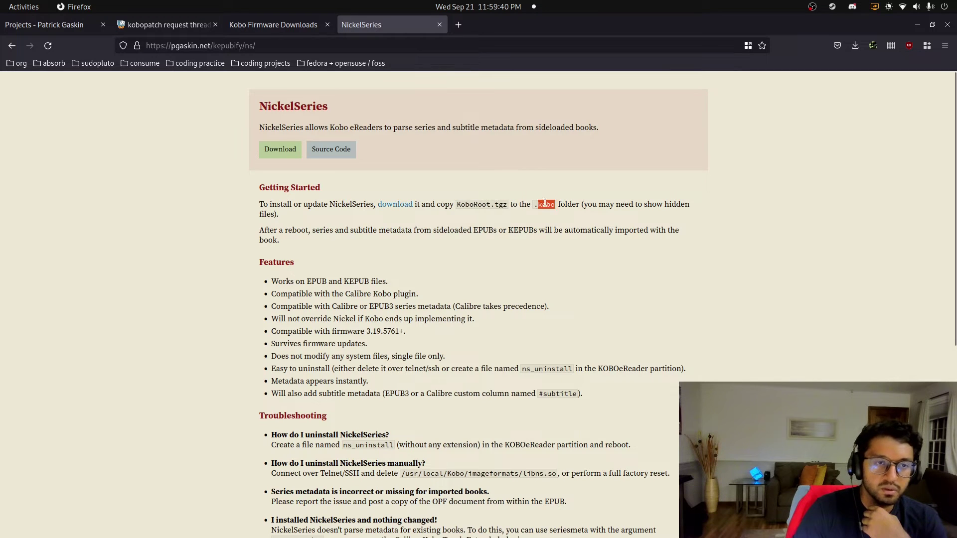
pyautogui.click(593, 215)
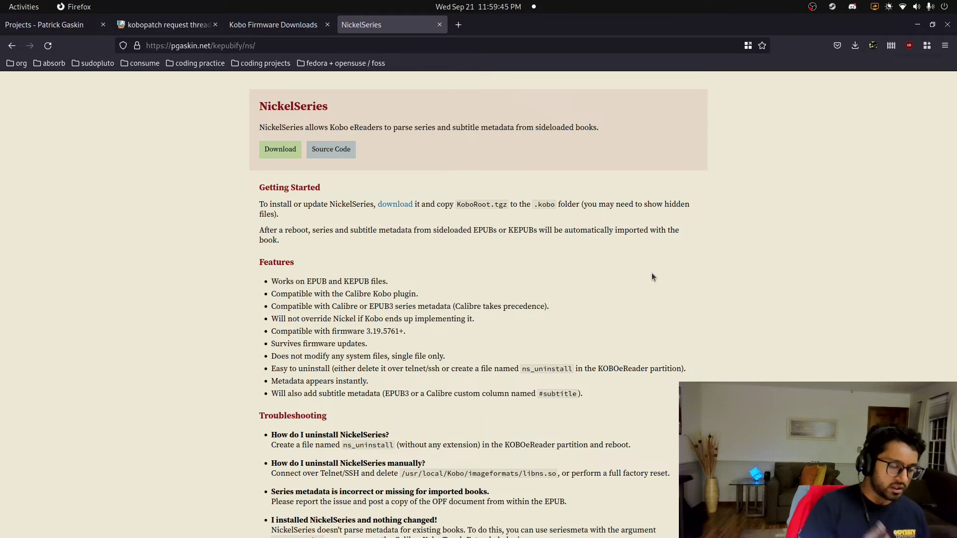
pyautogui.scroll(-5, 648, 279)
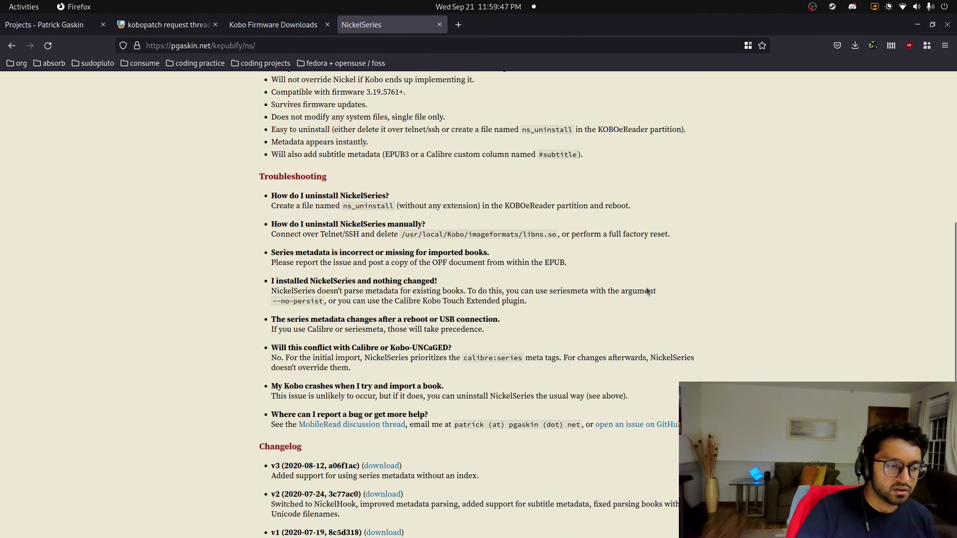
pyautogui.scroll(1, 634, 322)
pyautogui.scroll(-1, 508, 291)
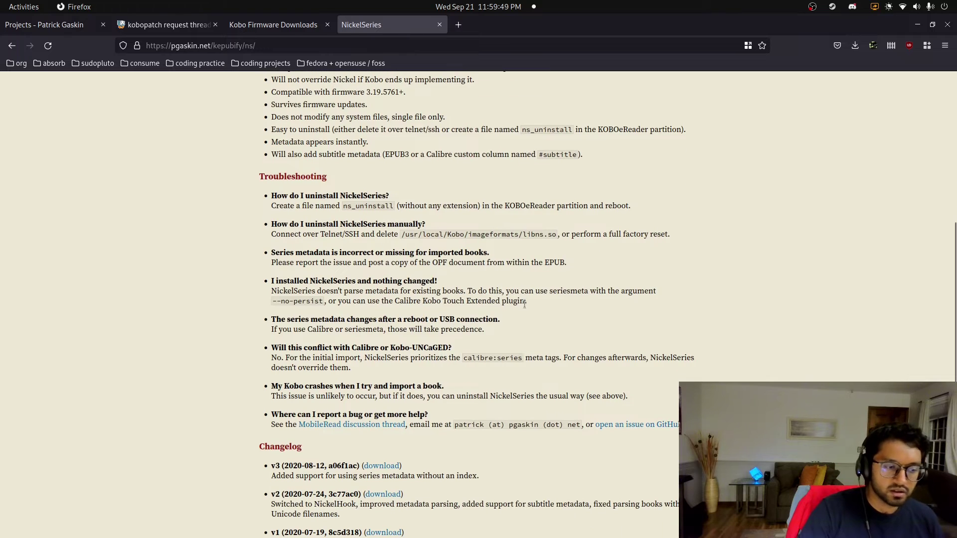
pyautogui.scroll(3, 524, 309)
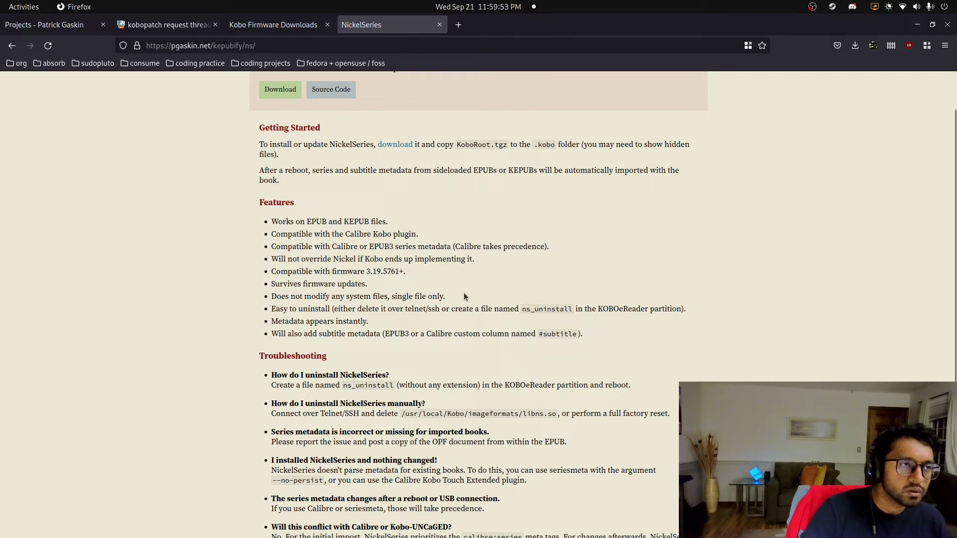
# - Scroll through the 2021–2022 monthly entries and their DONE/WAITING/IN PROGRESS status on MobileRead
pyautogui.click(299, 26)
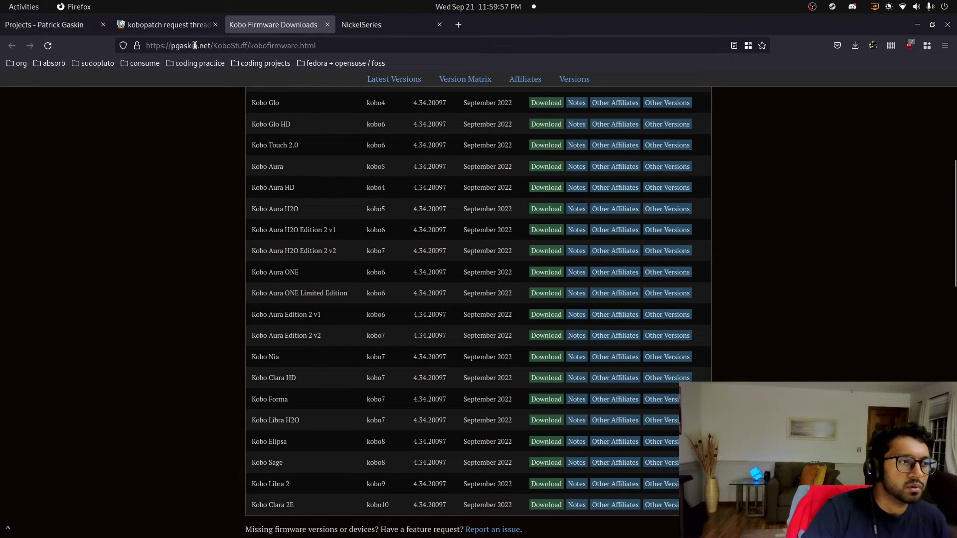
pyautogui.click(157, 23)
pyautogui.scroll(-8, 441, 279)
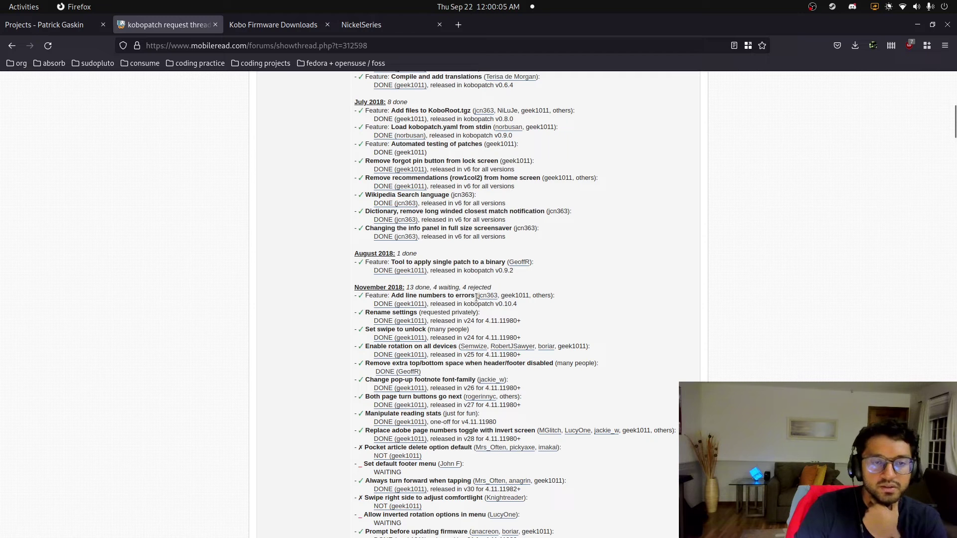
pyautogui.scroll(-4, 644, 395)
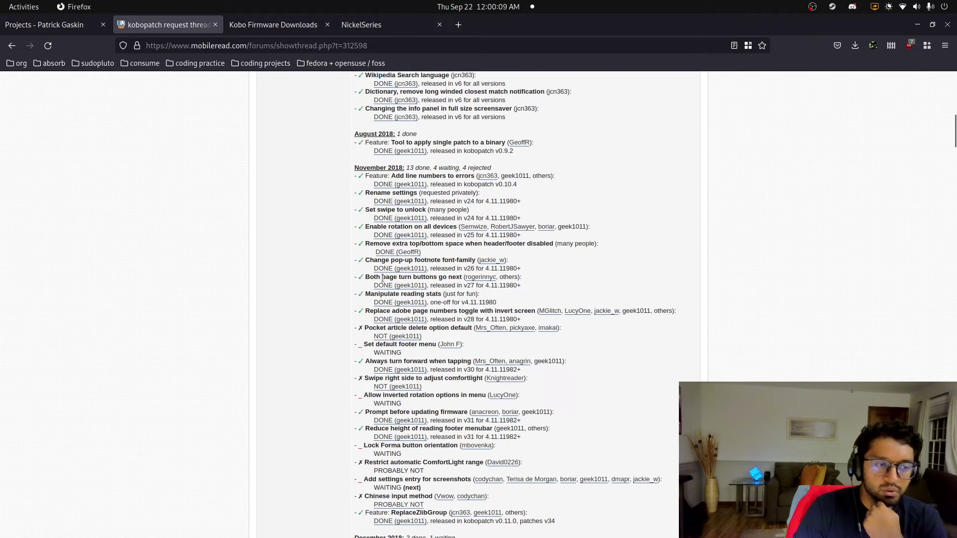
pyautogui.scroll(-4, 509, 344)
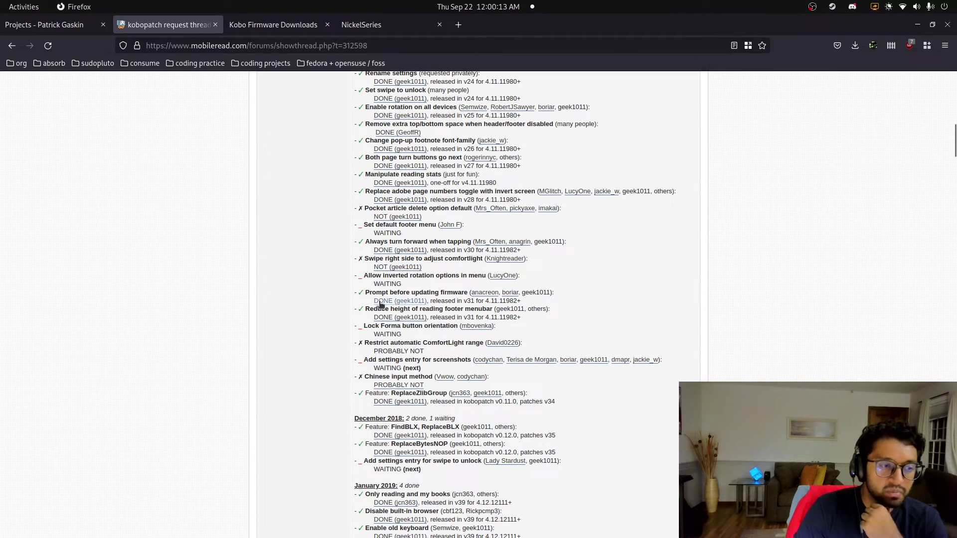
pyautogui.scroll(-8, 546, 402)
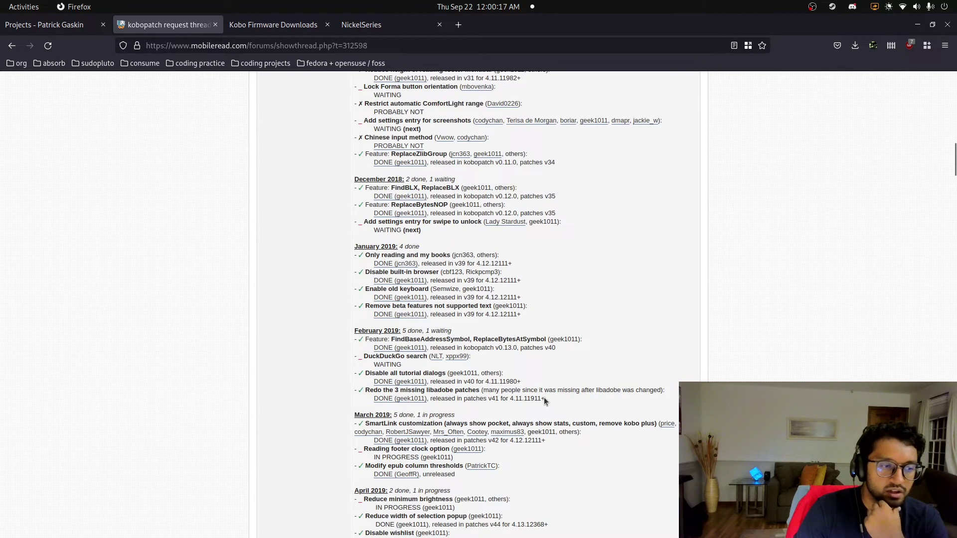
pyautogui.scroll(-8, 460, 296)
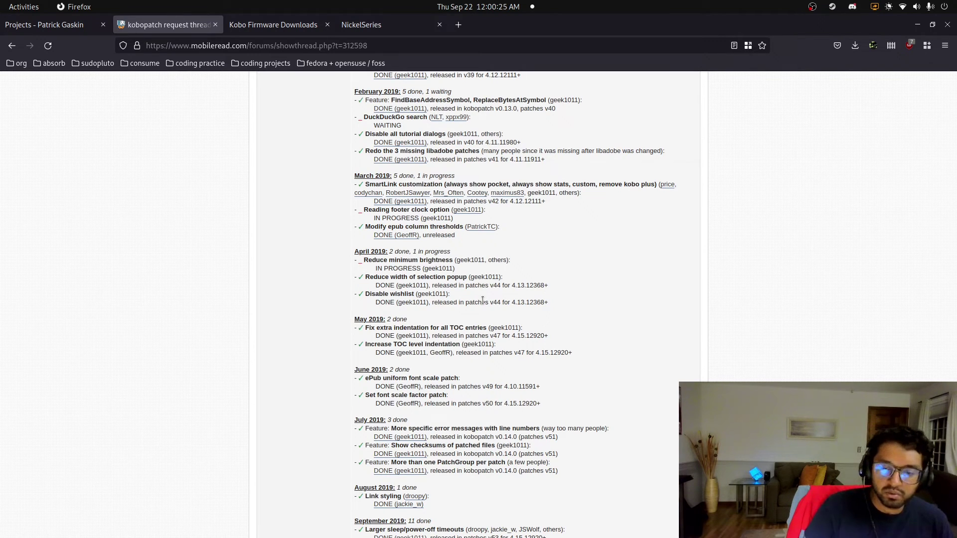
pyautogui.scroll(-10, 483, 300)
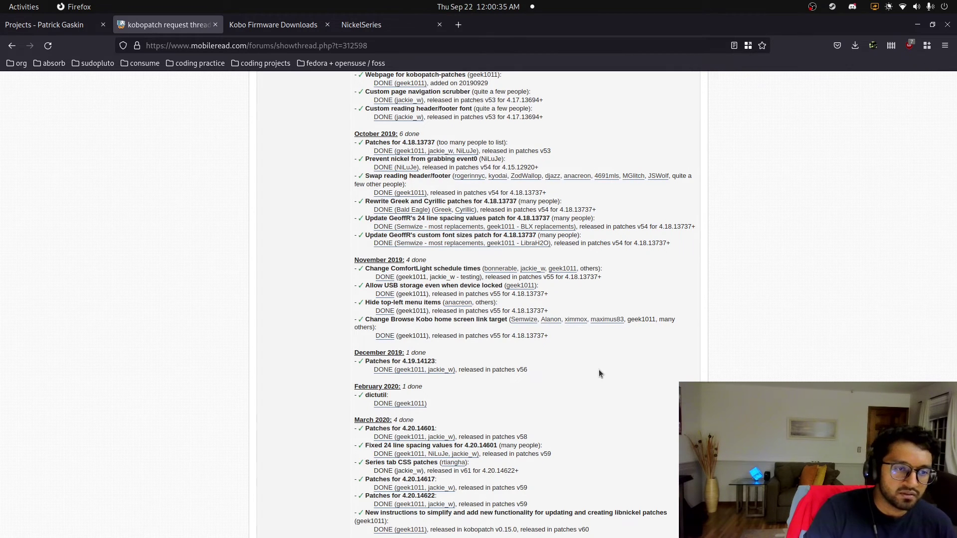
pyautogui.scroll(-5, 588, 399)
pyautogui.scroll(-5, 588, 403)
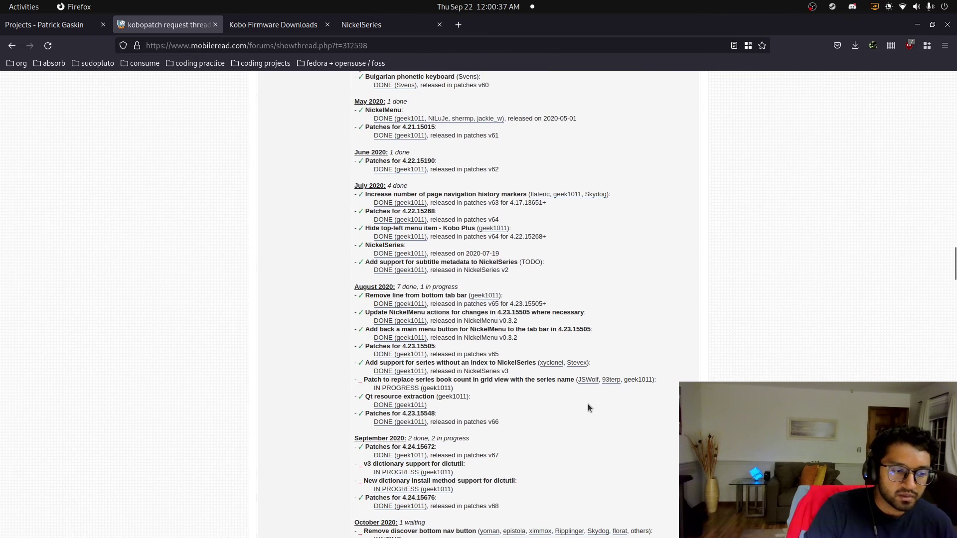
pyautogui.scroll(-15, 500, 435)
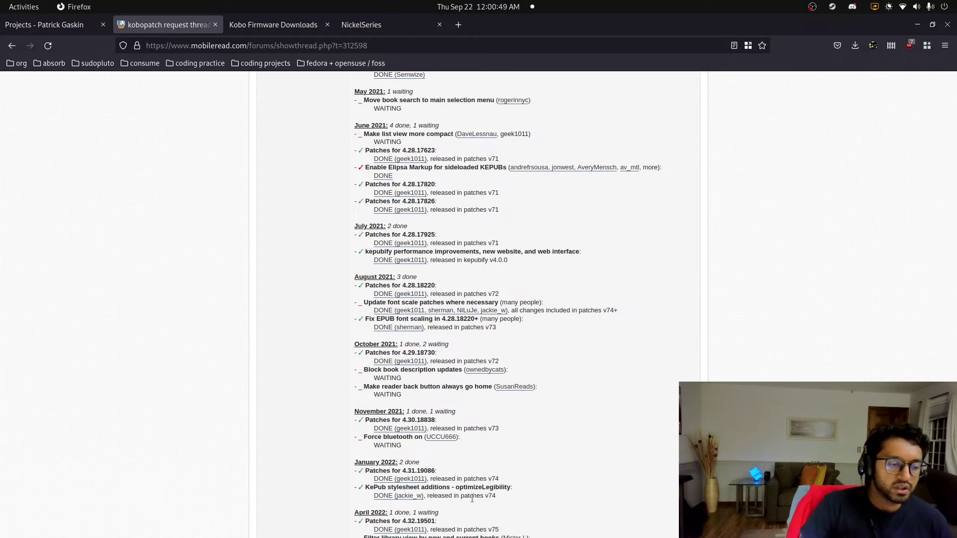
# - Open Downloads/kobopatch_4.34.20097/src in Files to list its YAML patch files
pyautogui.press('super')
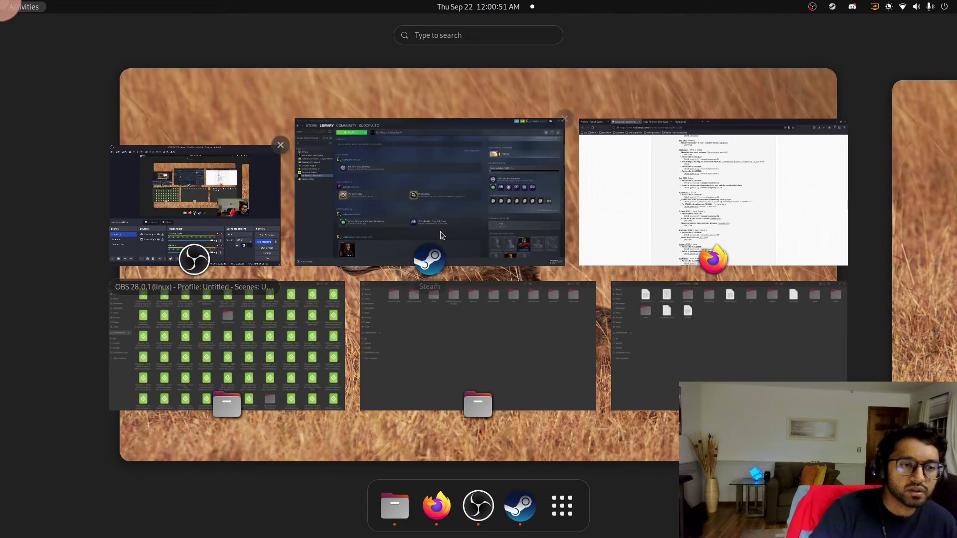
pyautogui.click(723, 344)
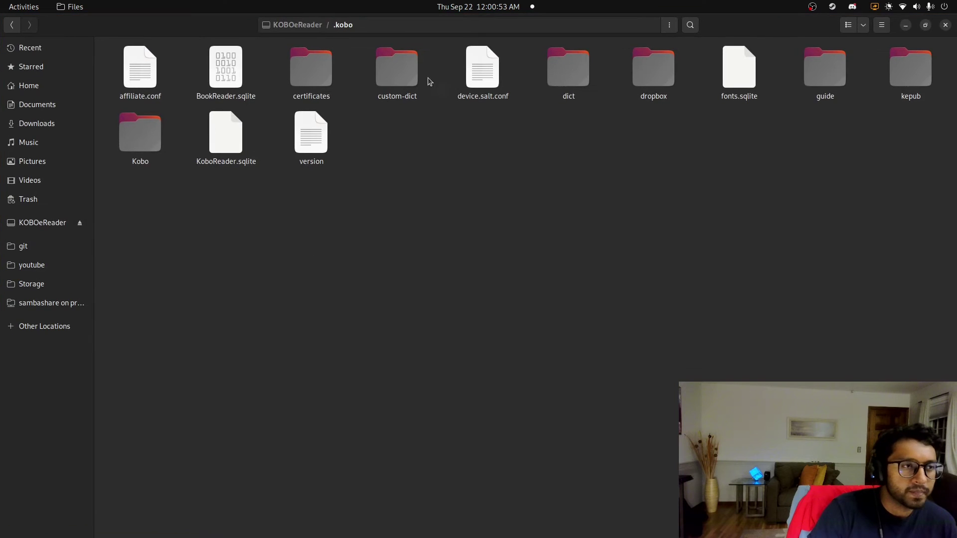
pyautogui.click(44, 125)
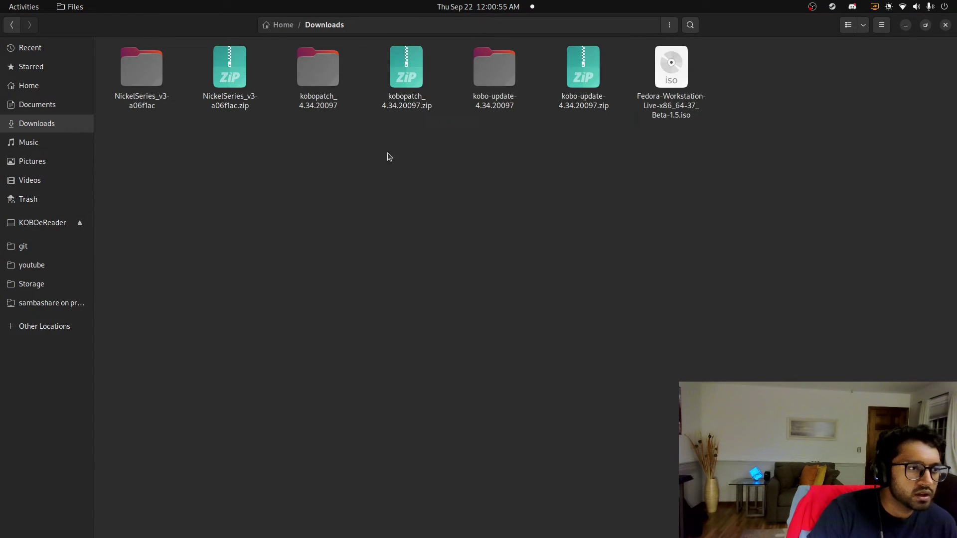
pyautogui.doubleClick(311, 79)
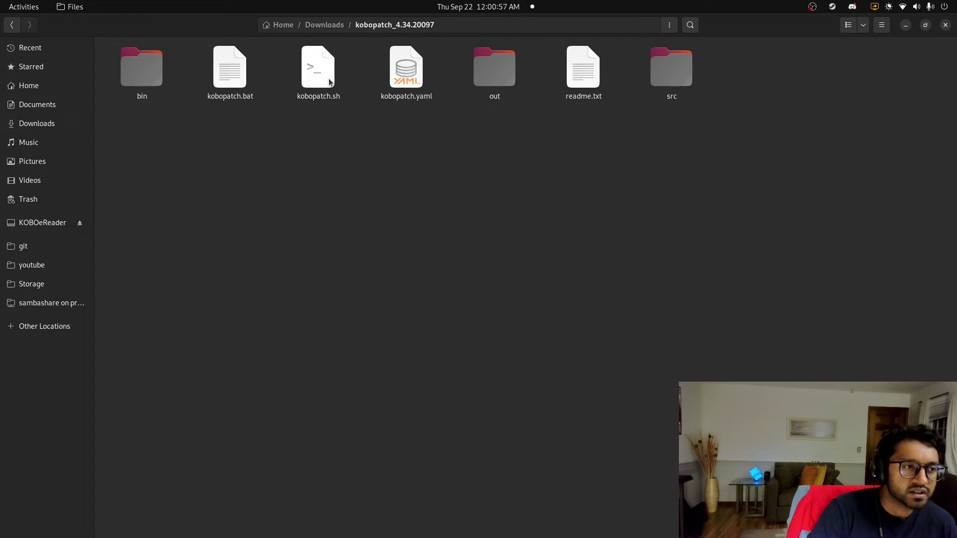
pyautogui.doubleClick(671, 70)
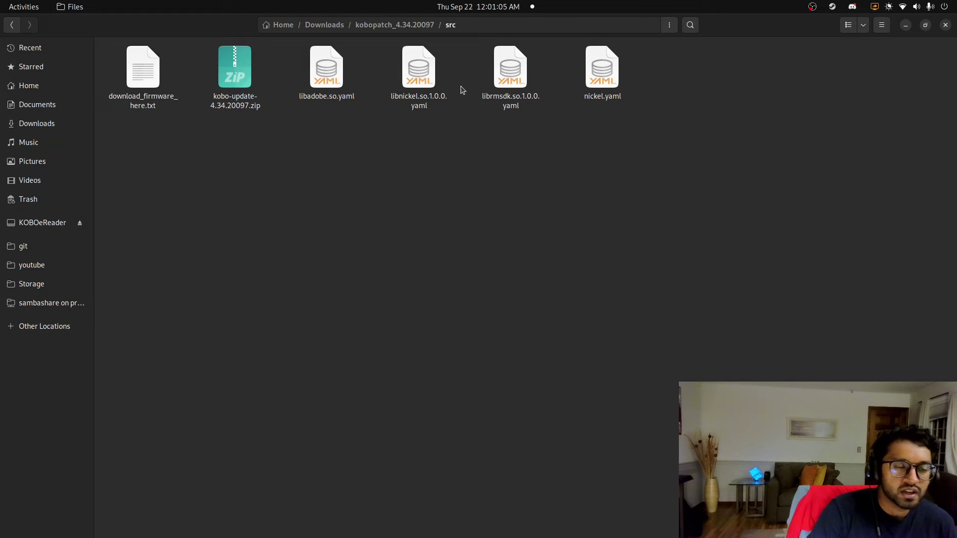
pyautogui.rightClick(606, 84)
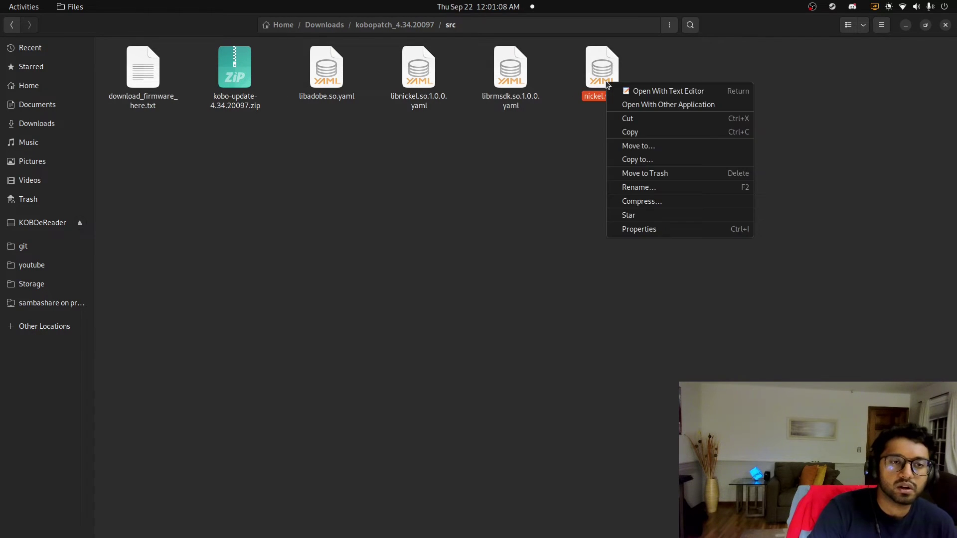
pyautogui.click(662, 95)
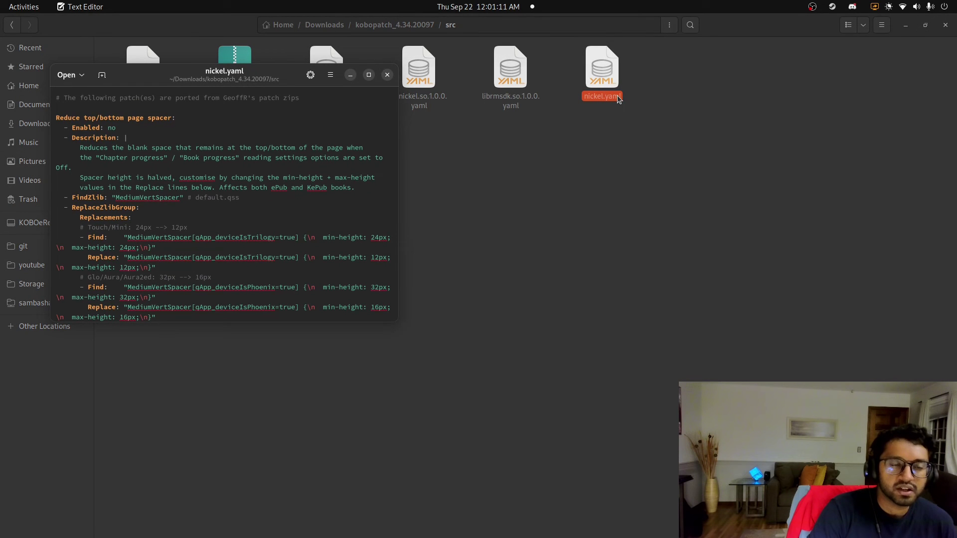
pyautogui.click(368, 74)
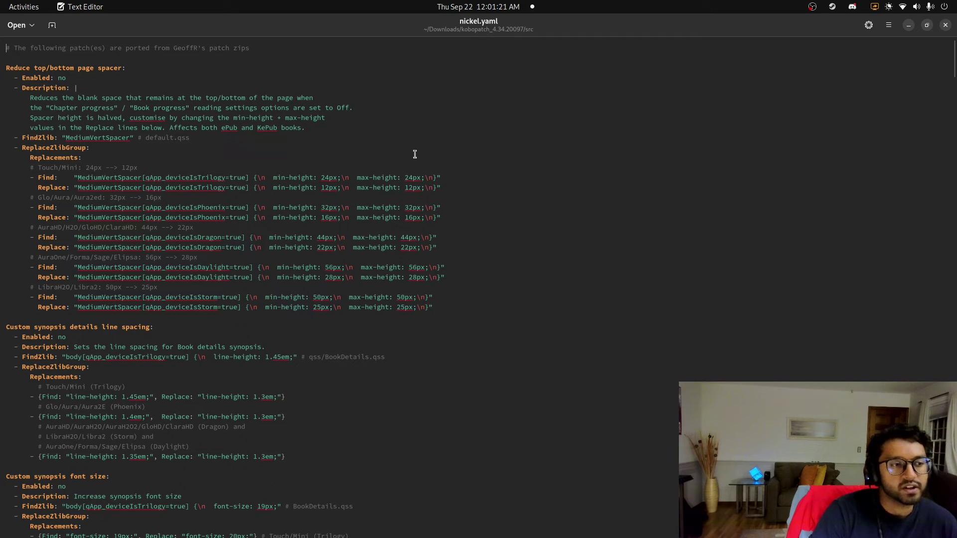
pyautogui.click(945, 25)
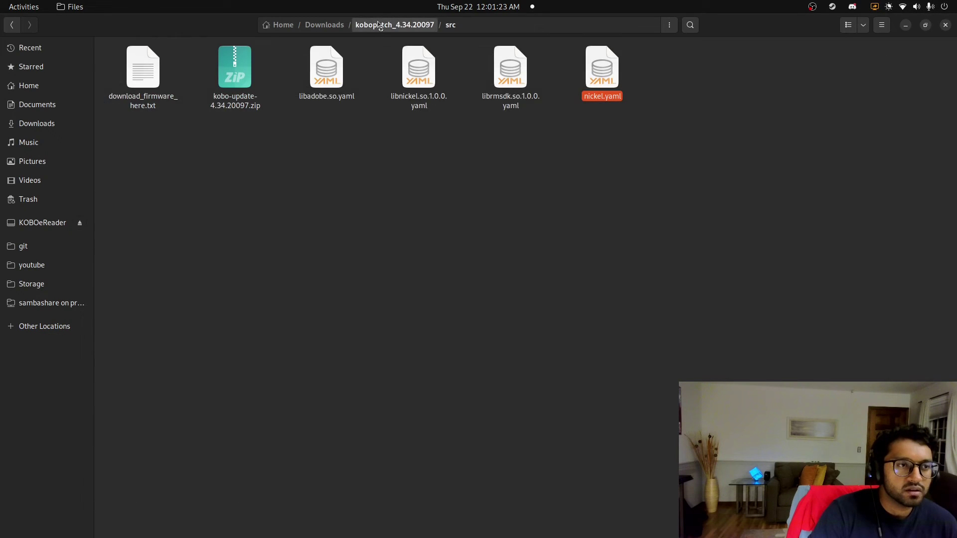
# - Check kobopatch_4.34.20097/out and KOBOeReader/.kobo, then switch back to Firefox's request thread
pyautogui.click(394, 25)
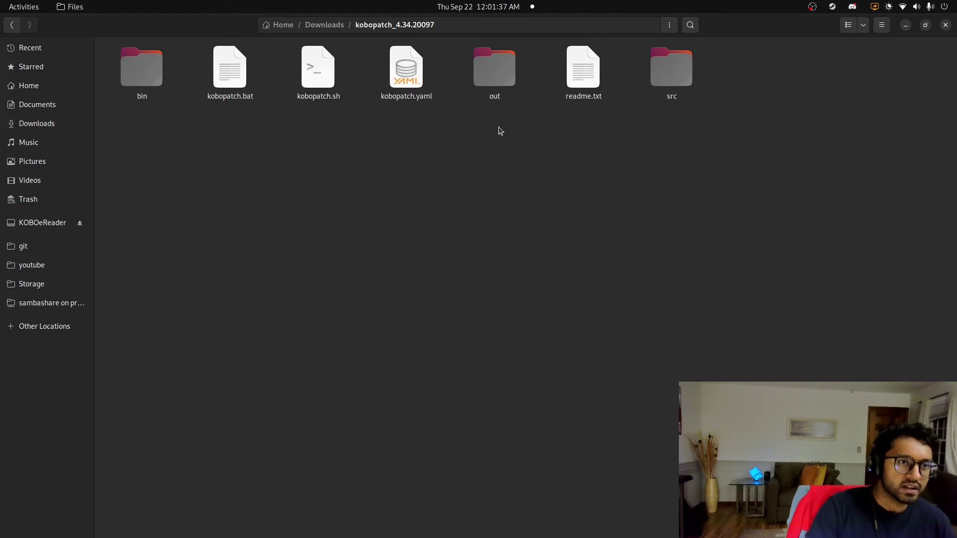
pyautogui.doubleClick(487, 61)
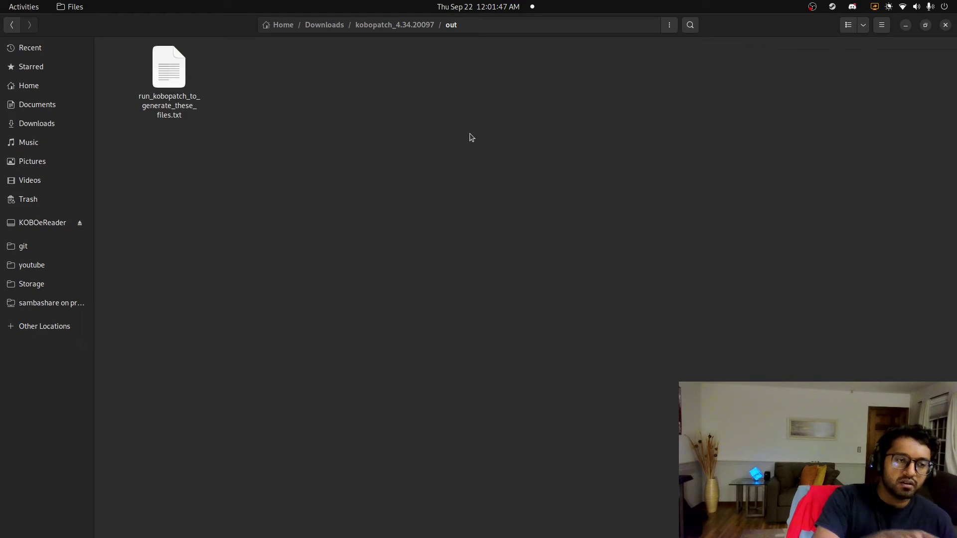
pyautogui.click(56, 220)
pyautogui.scroll(-5, 303, 449)
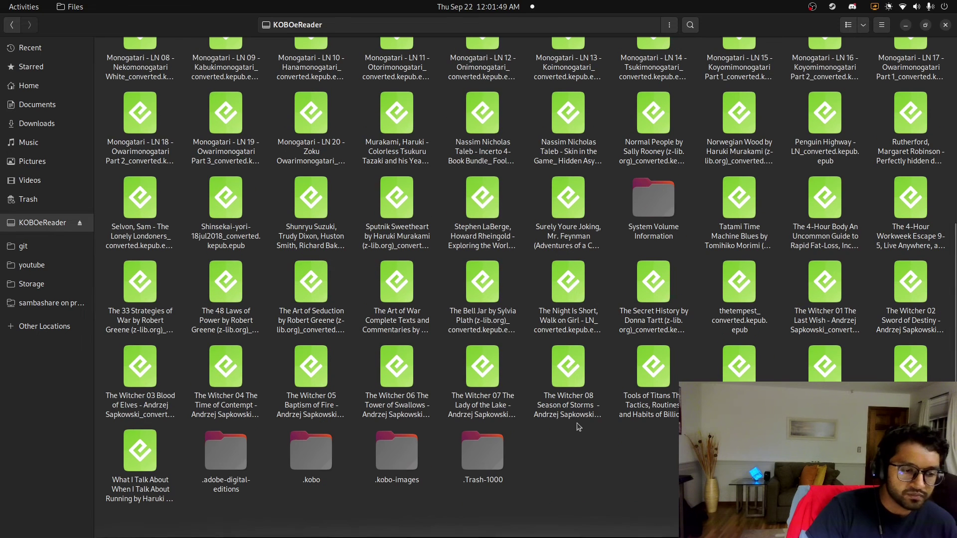
pyautogui.doubleClick(302, 457)
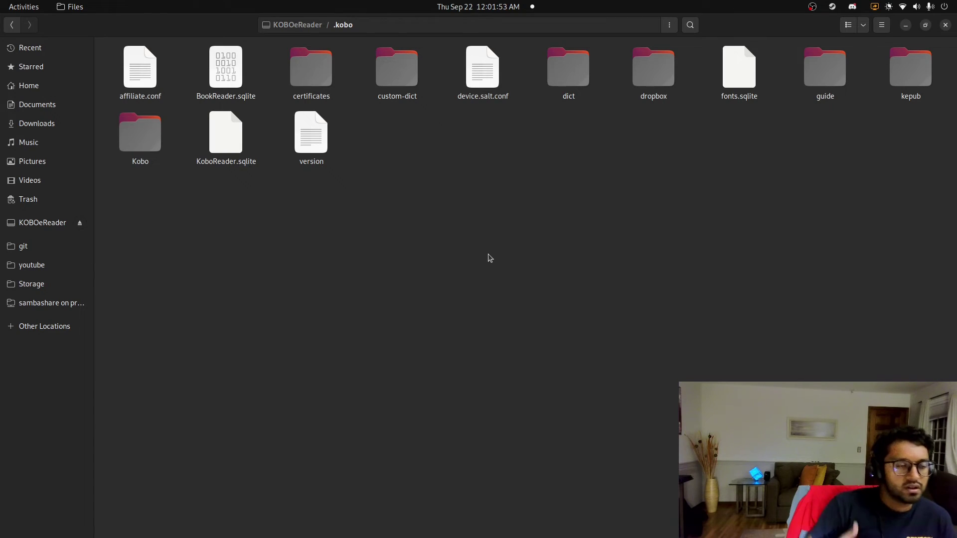
pyautogui.press('super')
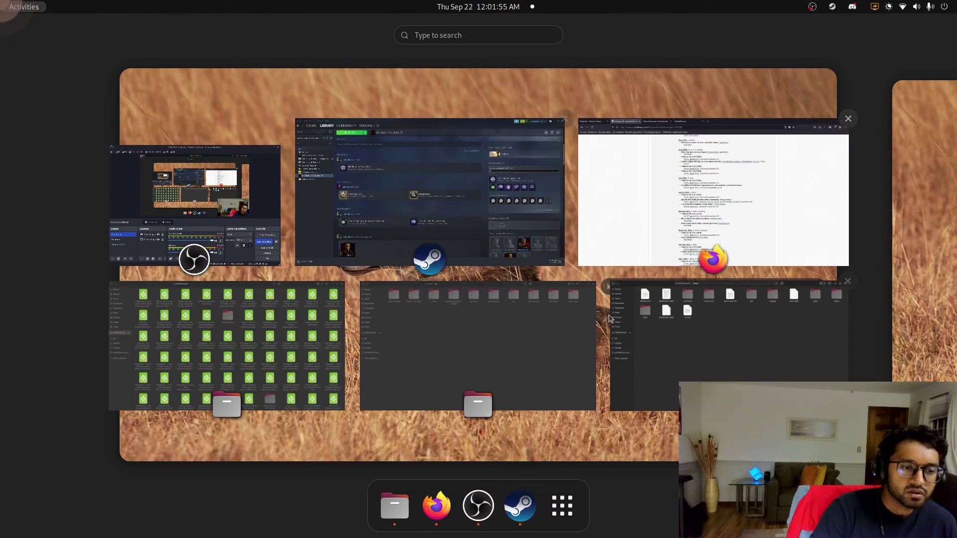
pyautogui.click(590, 223)
# - Scroll back up the kobopatch request thread to the December 2017 opening post
pyautogui.scroll(-5, 508, 370)
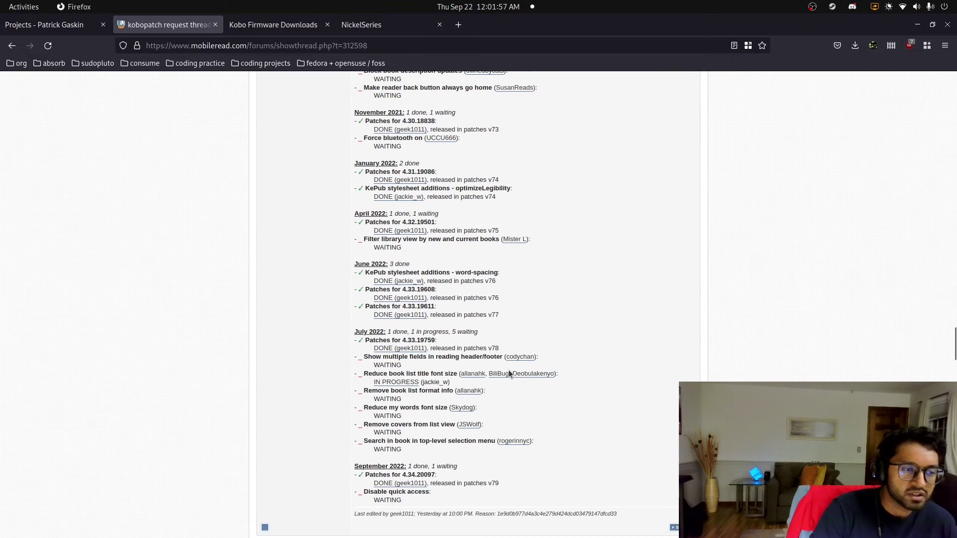
pyautogui.scroll(10, 557, 394)
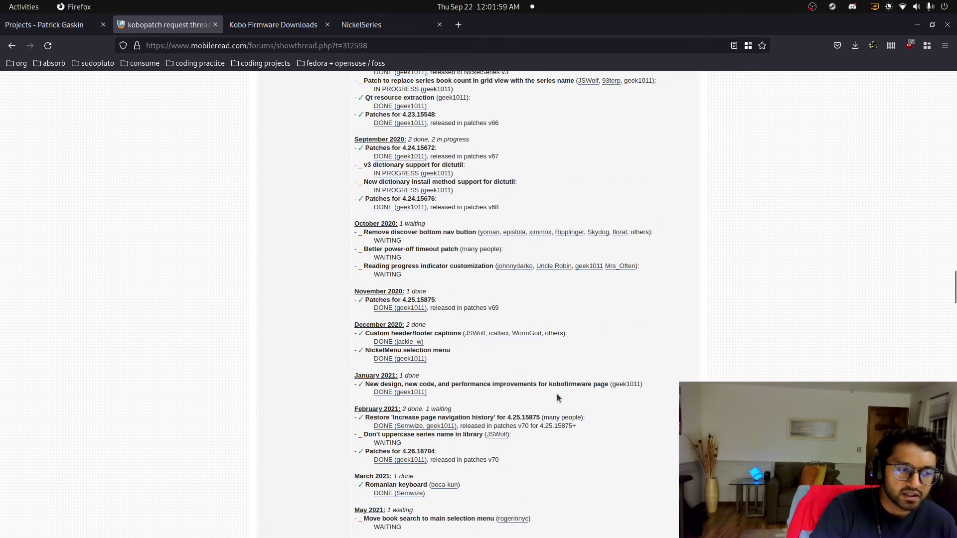
pyautogui.scroll(5, 557, 394)
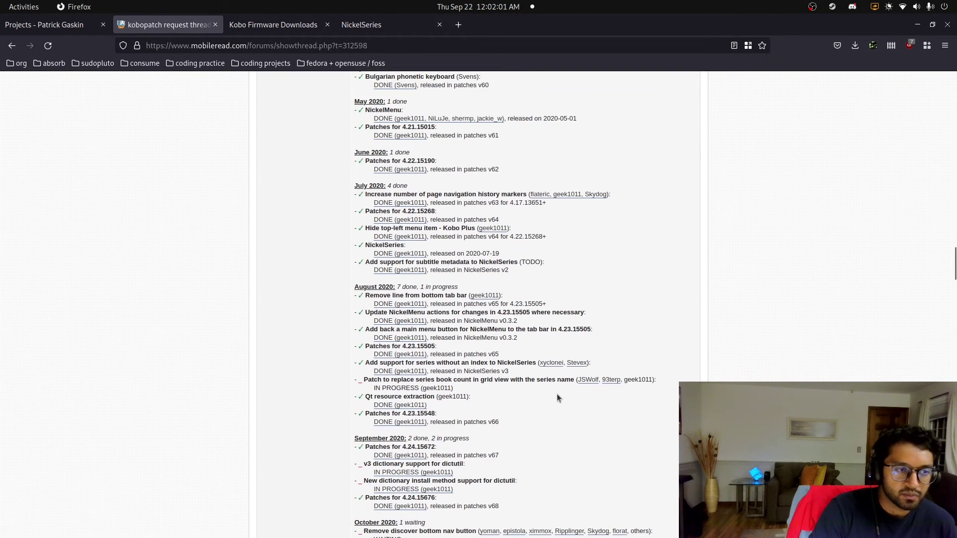
pyautogui.scroll(10, 557, 394)
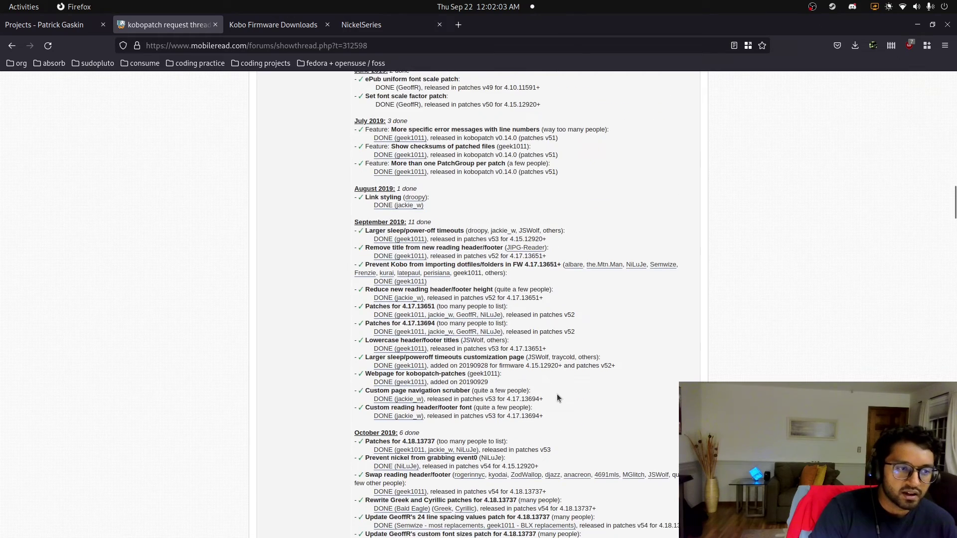
pyautogui.scroll(-1, 562, 404)
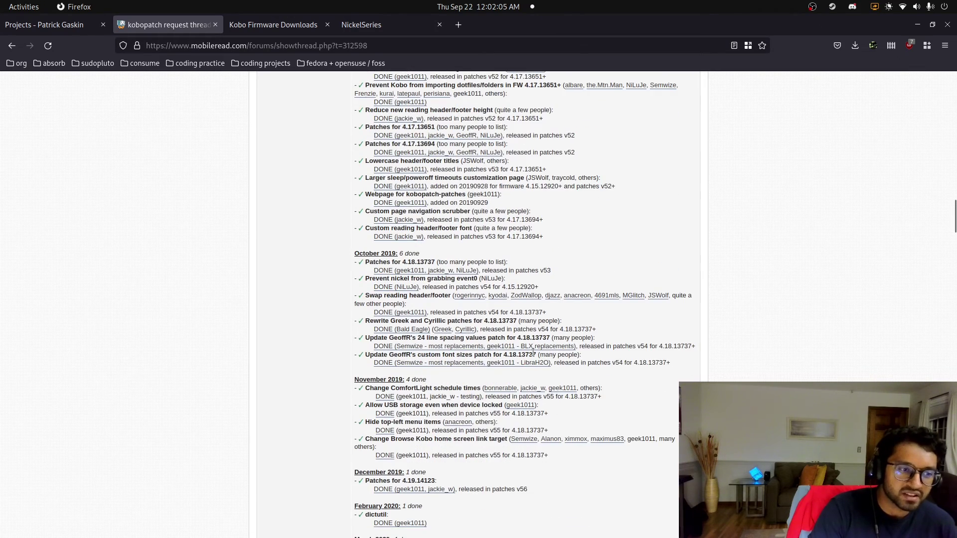
pyautogui.scroll(5, 579, 365)
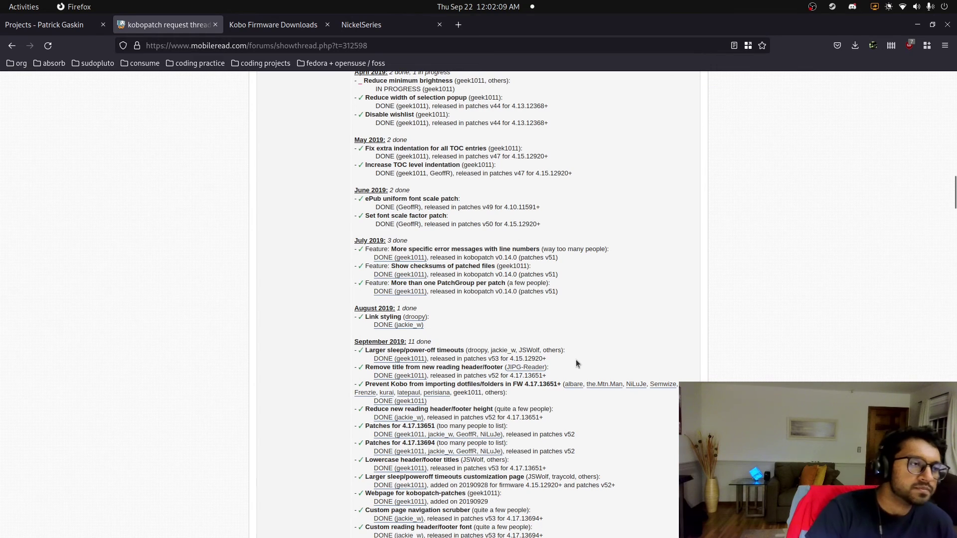
pyautogui.scroll(15, 576, 360)
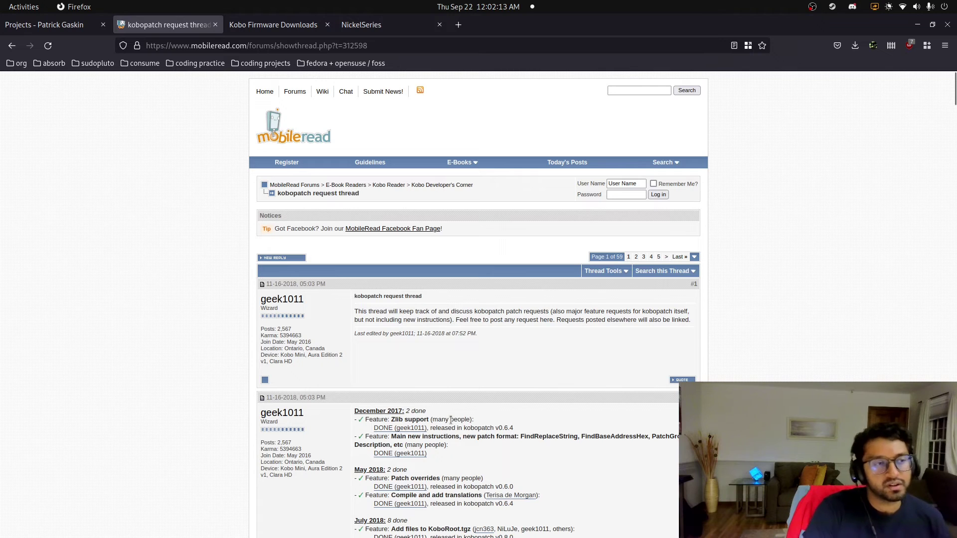
# - Open NickelMenu's website from pgaskin.net Projects and view its first screenshot enlarged
pyautogui.click(50, 26)
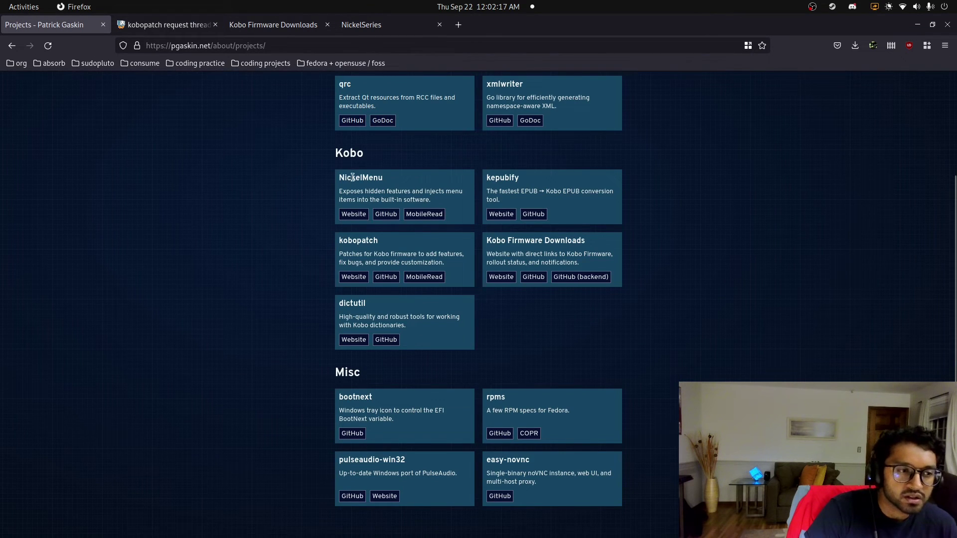
pyautogui.click(356, 215)
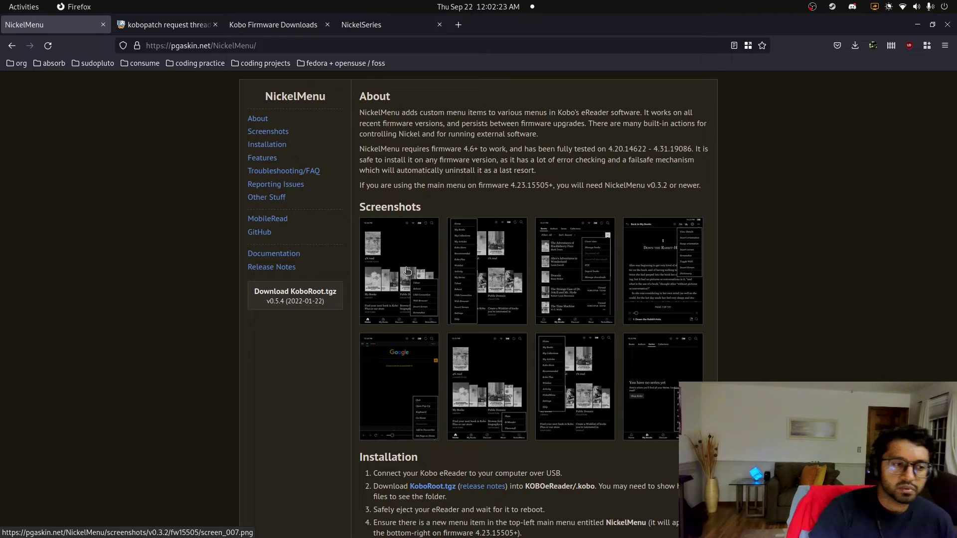
pyautogui.click(408, 270)
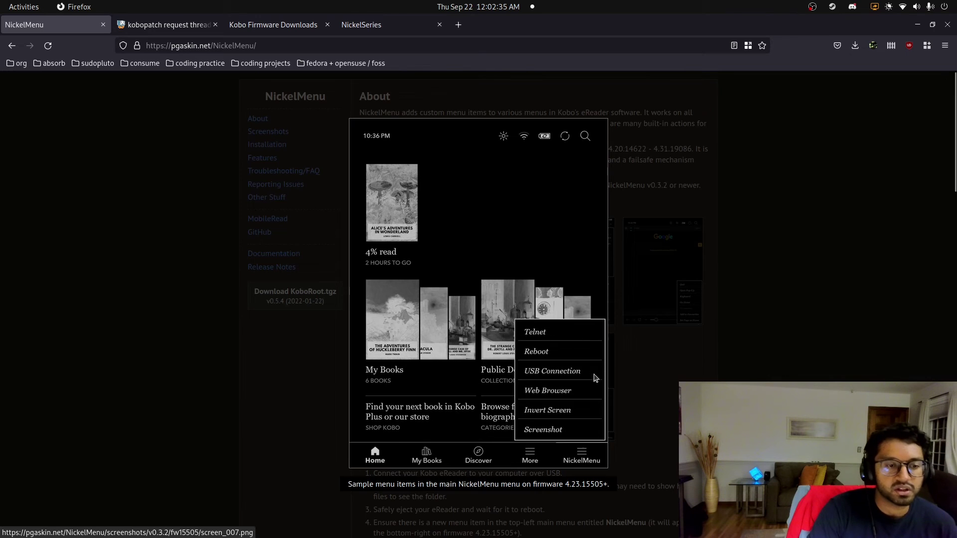
pyautogui.click(653, 294)
pyautogui.click(433, 287)
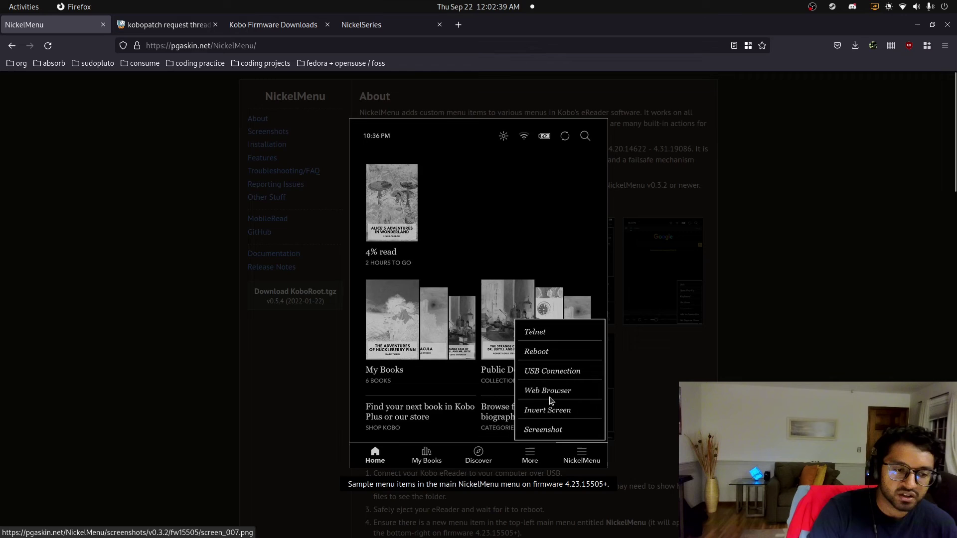
pyautogui.click(618, 381)
# - Enlarge the first NickelMenu screenshot, then highlight the KOBOeReader/.adds/nm/config path under Installation
pyautogui.scroll(-10, 618, 381)
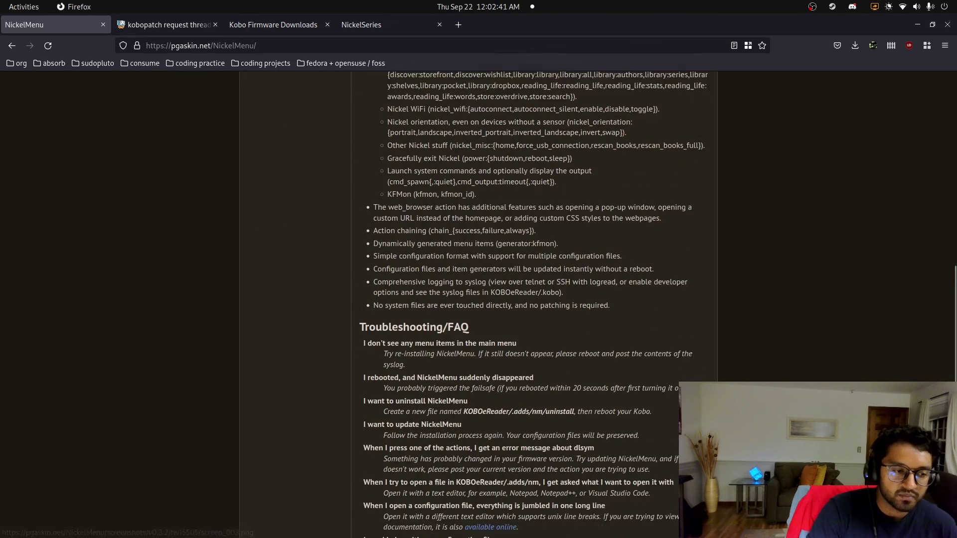
pyautogui.scroll(-6, 533, 304)
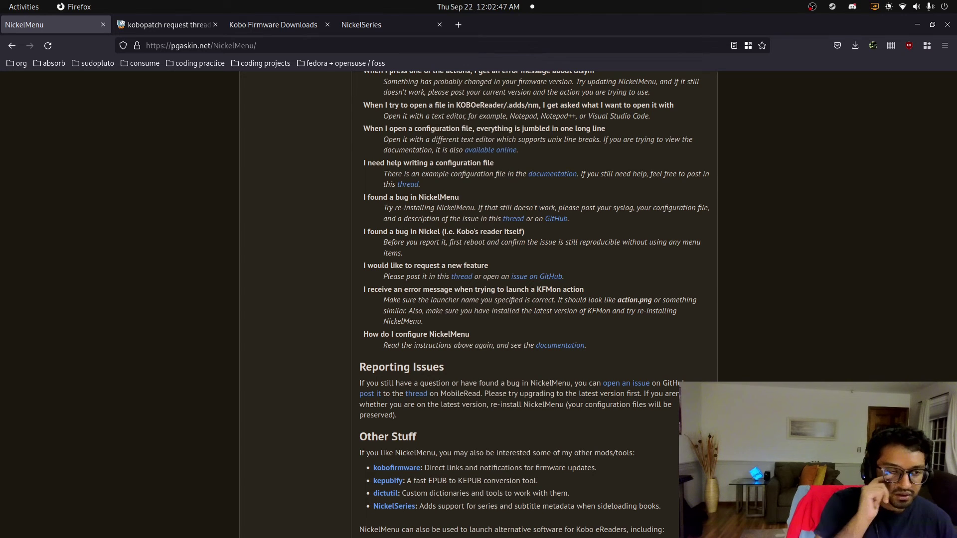
pyautogui.scroll(-4, 533, 304)
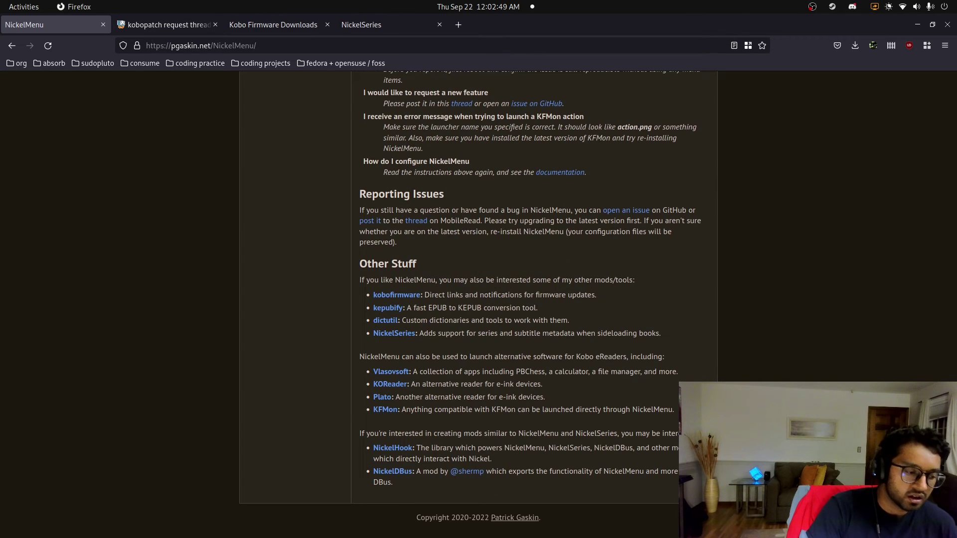
pyautogui.scroll(12, 534, 304)
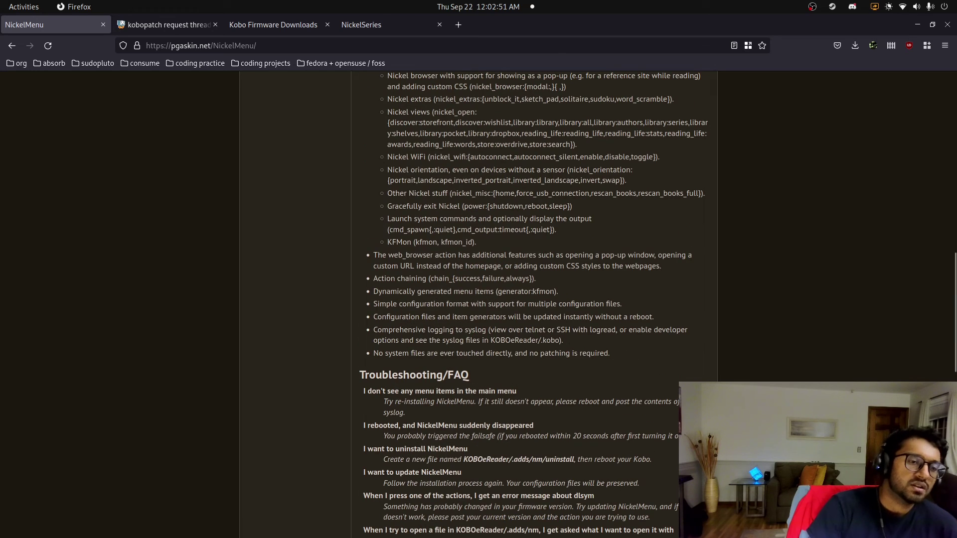
pyautogui.scroll(10, 533, 304)
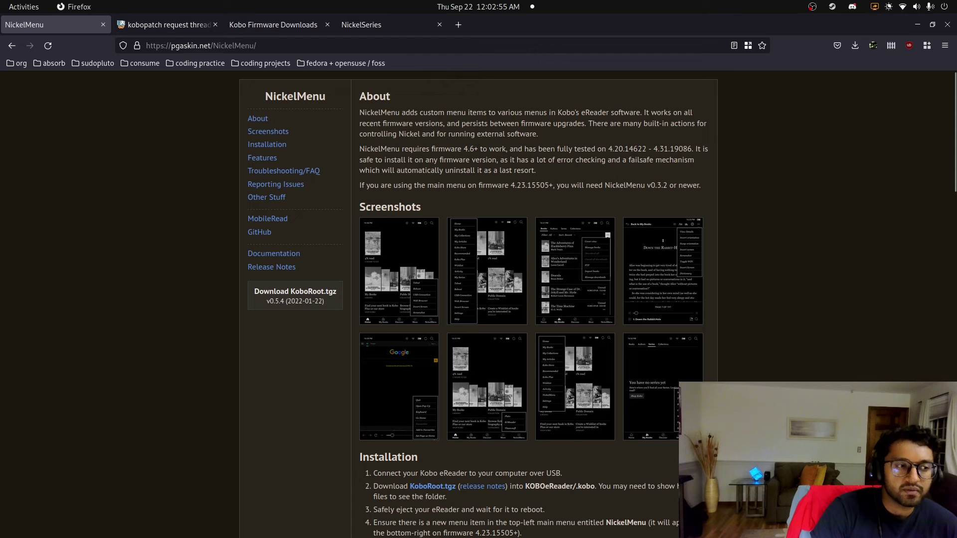
pyautogui.scroll(-5, 502, 346)
pyautogui.scroll(5, 438, 309)
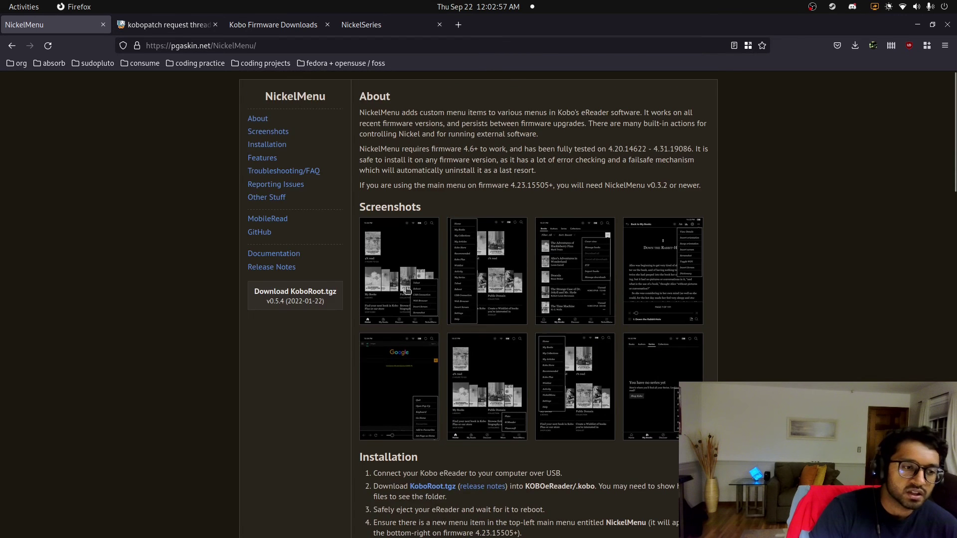
pyautogui.click(406, 291)
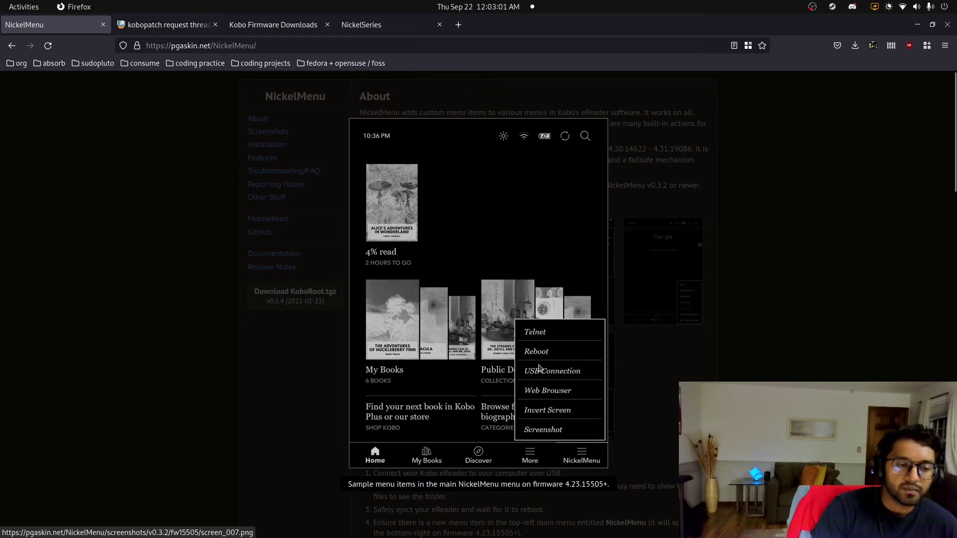
pyautogui.click(825, 328)
pyautogui.scroll(-5, 829, 371)
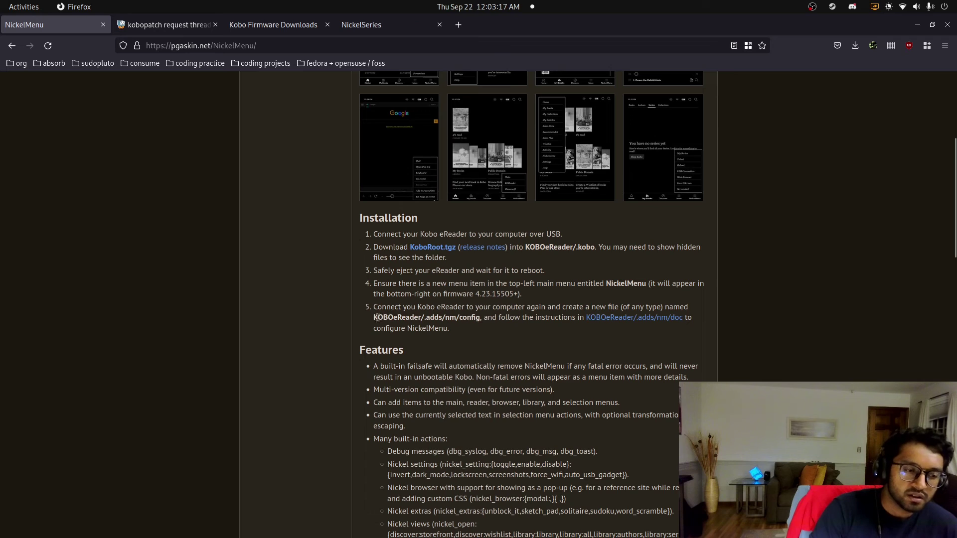
pyautogui.moveTo(377, 318); pyautogui.dragTo(480, 317)
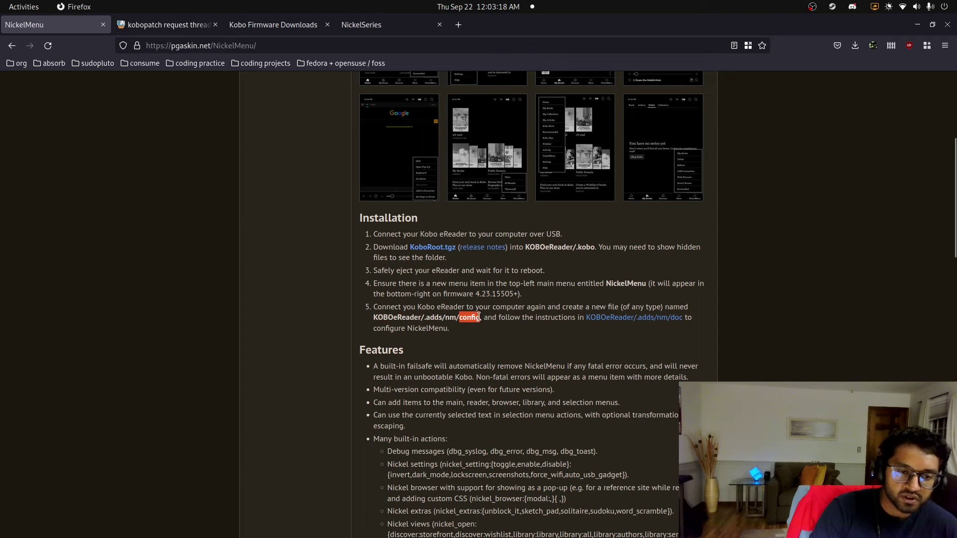
pyautogui.click(629, 319)
pyautogui.scroll(-5, 488, 374)
pyautogui.scroll(5, 520, 383)
pyautogui.scroll(-3, 520, 384)
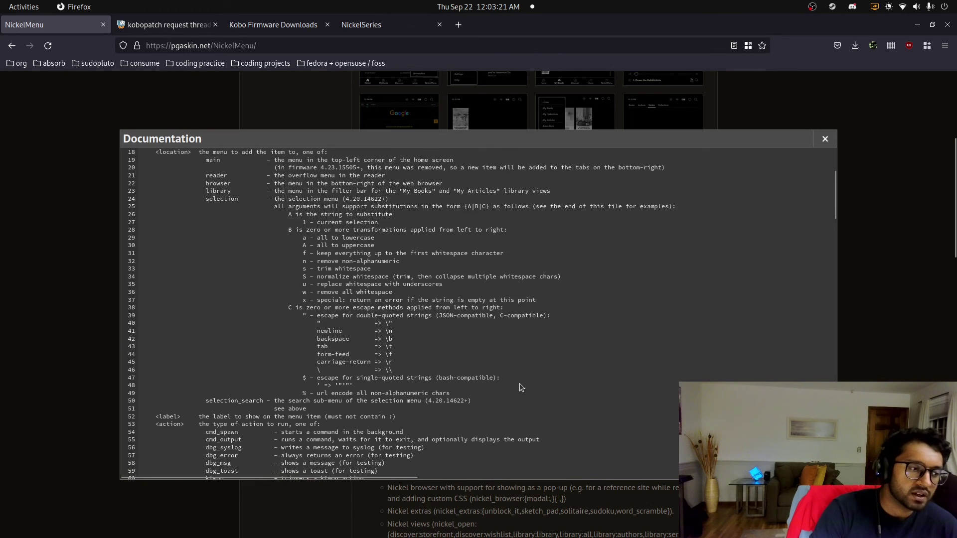
pyautogui.scroll(3, 519, 384)
pyautogui.moveTo(178, 311); pyautogui.dragTo(329, 334)
pyautogui.click(446, 385)
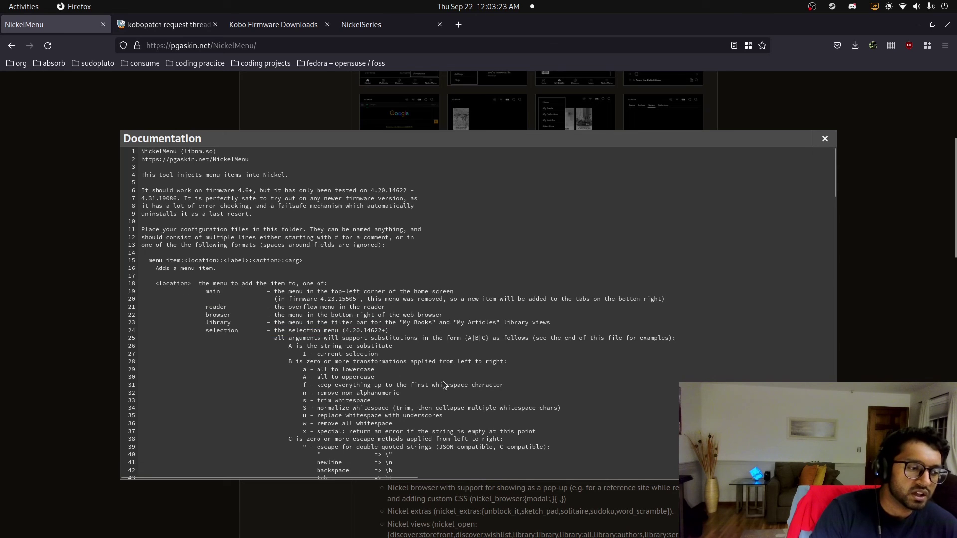
pyautogui.scroll(-8, 447, 385)
pyautogui.scroll(2, 449, 385)
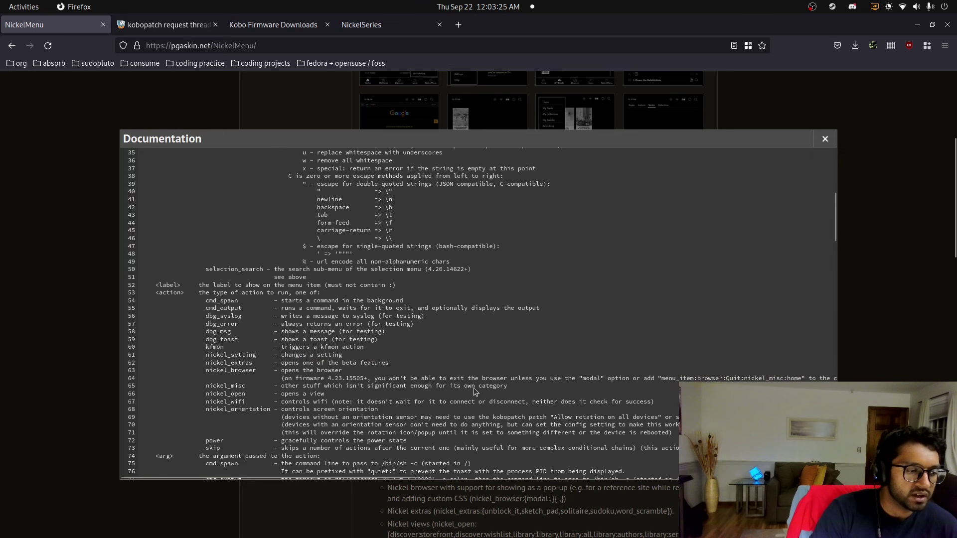
pyautogui.scroll(-8, 475, 391)
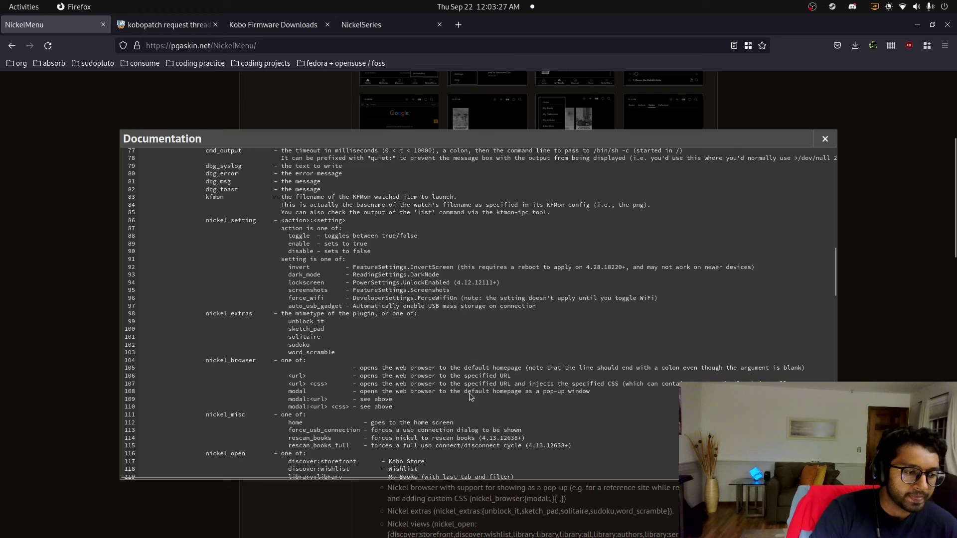
pyautogui.scroll(-8, 405, 394)
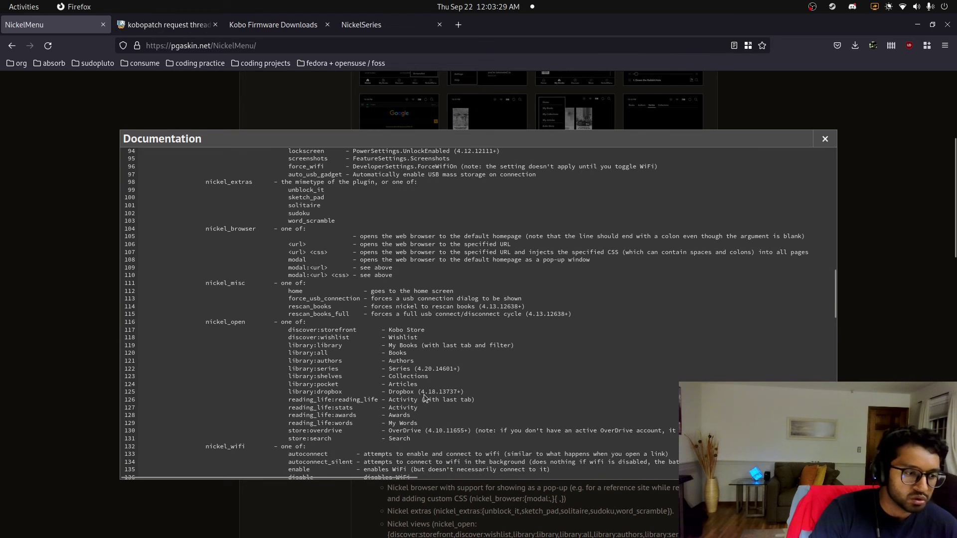
pyautogui.moveTo(309, 265); pyautogui.dragTo(356, 358)
pyautogui.click(398, 375)
pyautogui.scroll(-10, 405, 388)
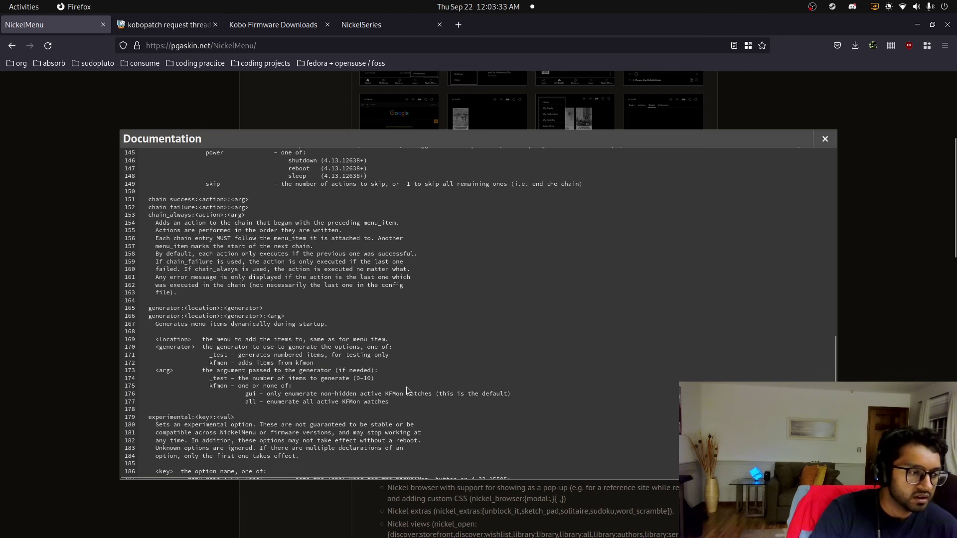
pyautogui.scroll(-8, 198, 256)
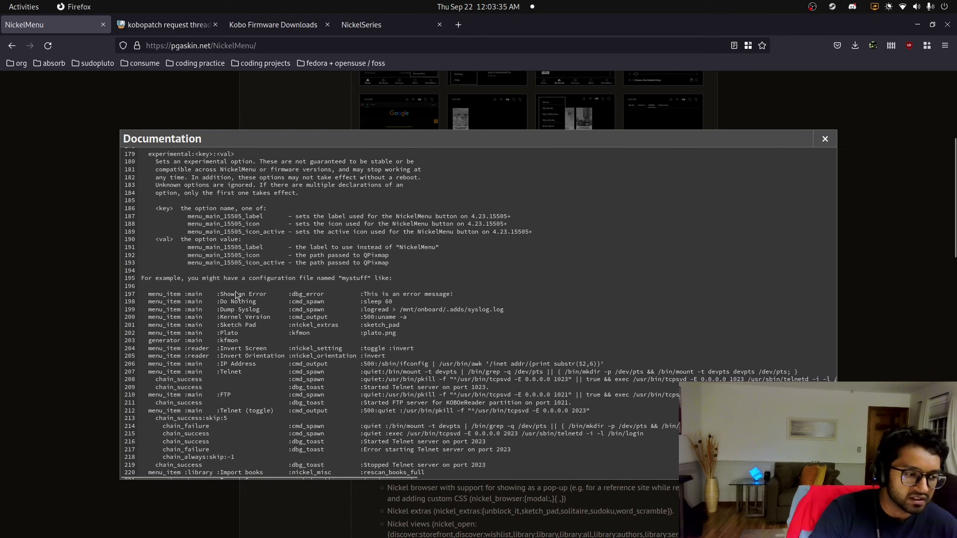
pyautogui.scroll(-3, 274, 350)
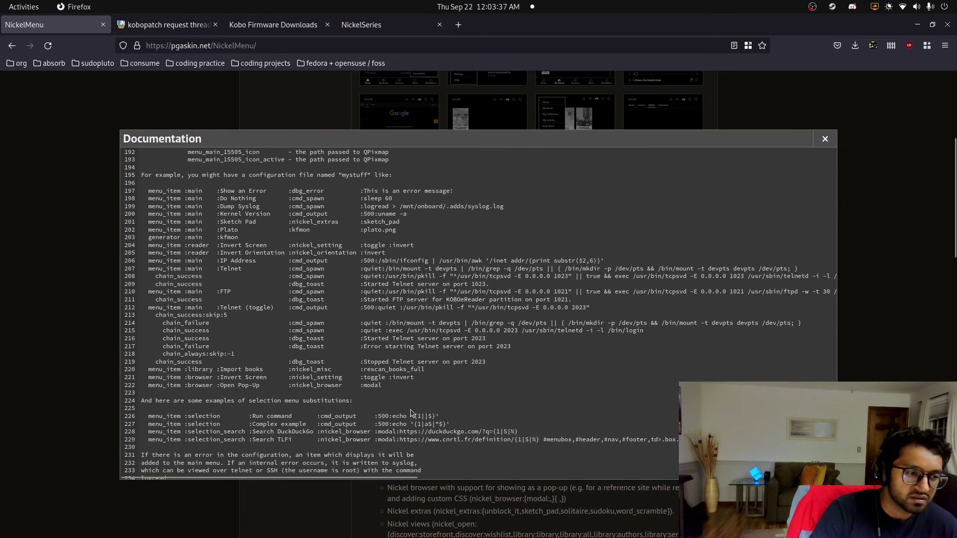
pyautogui.scroll(6, 294, 366)
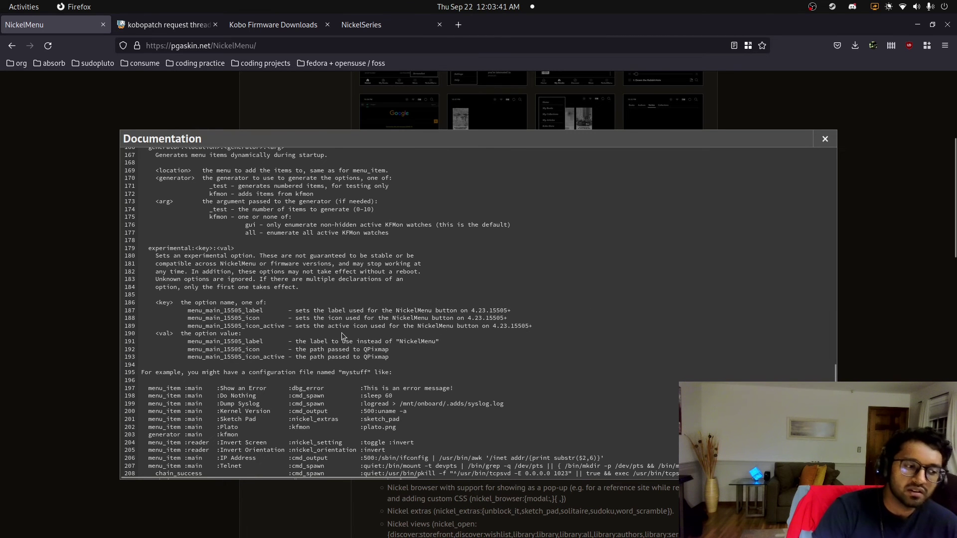
pyautogui.scroll(-12, 343, 336)
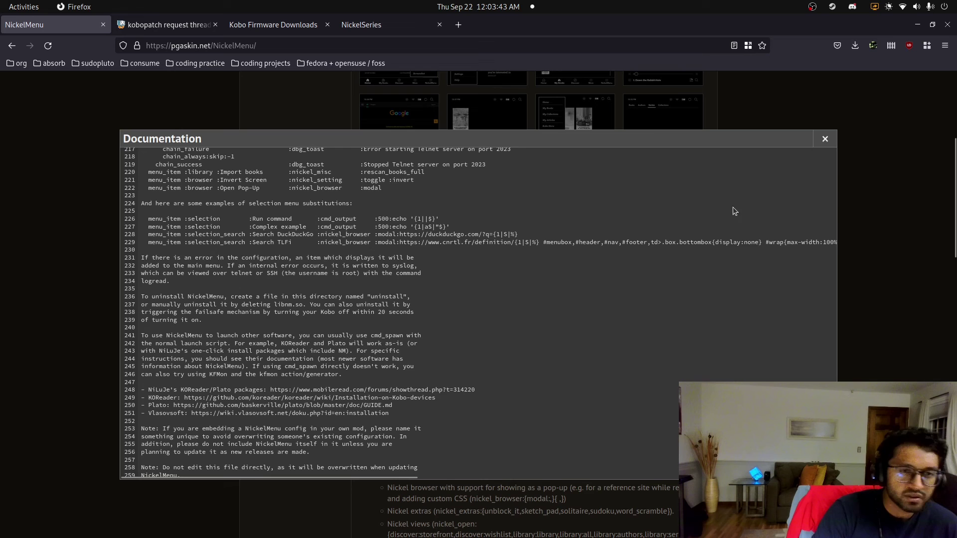
pyautogui.click(825, 140)
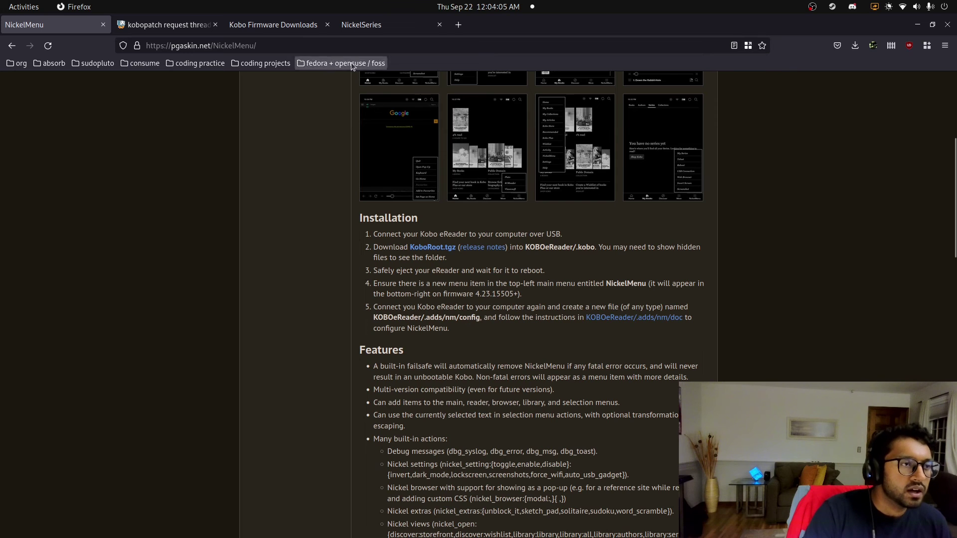
# - From NickelMenu's Other Stuff section, follow the link to the kepubify page
pyautogui.scroll(5, 368, 150)
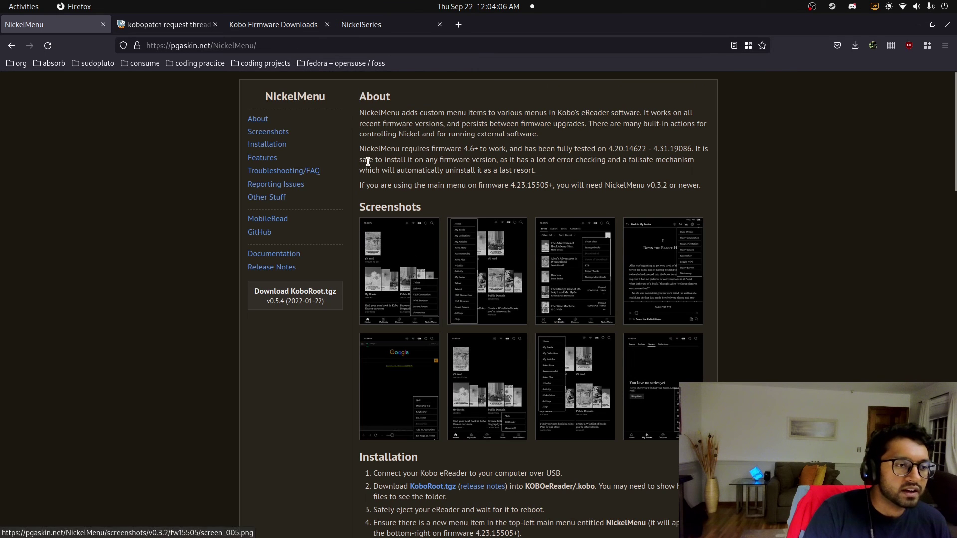
pyautogui.click(278, 199)
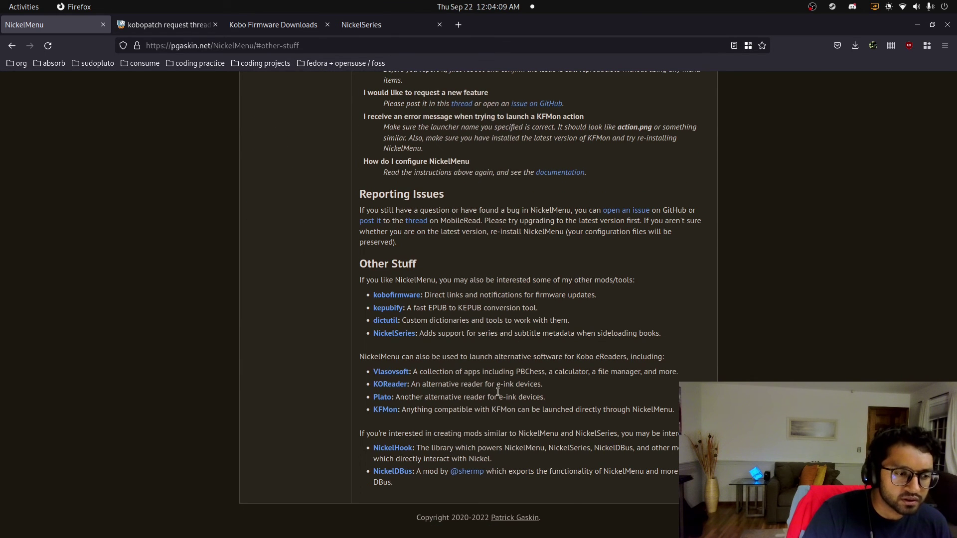
pyautogui.click(390, 312)
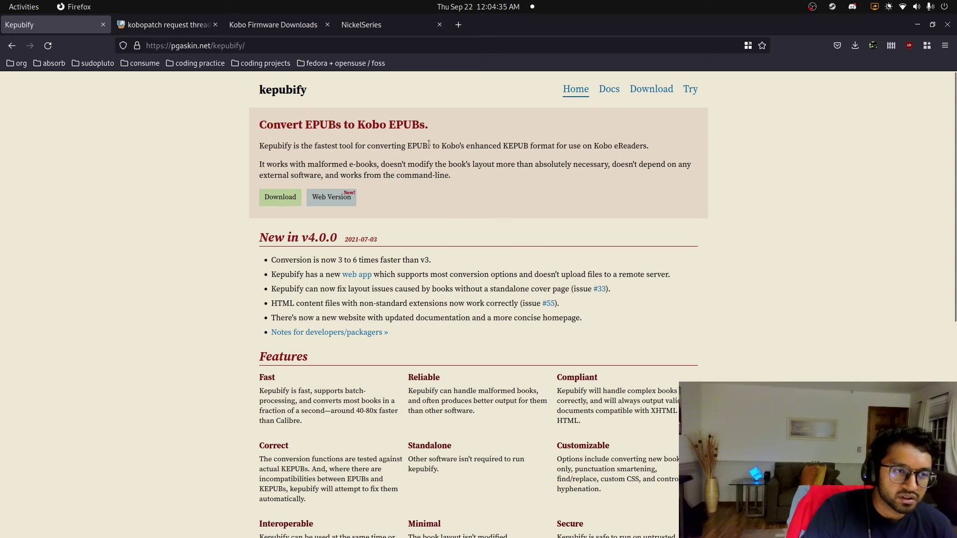
# - Go back to NickelMenu's About section and select the page path in the address bar
pyautogui.click(9, 50)
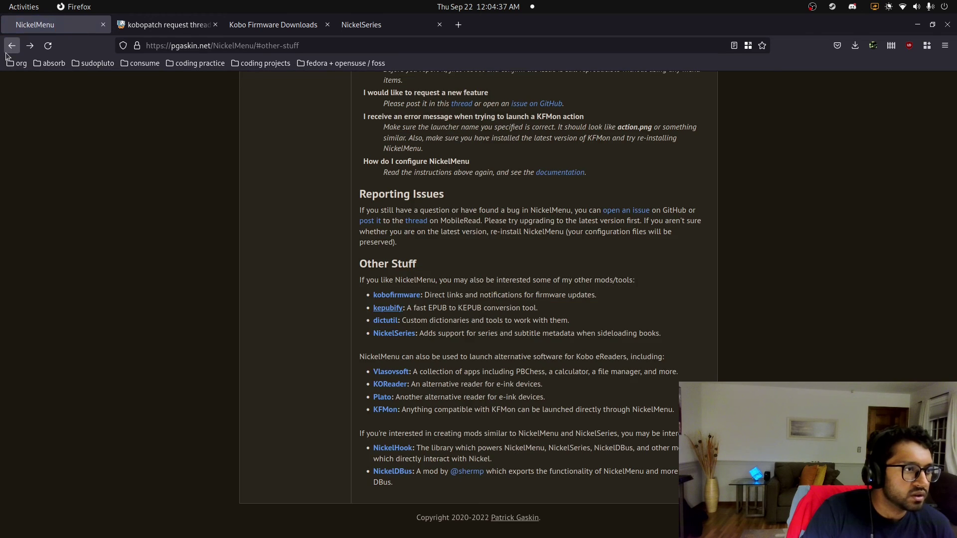
pyautogui.click(9, 50)
pyautogui.click(264, 118)
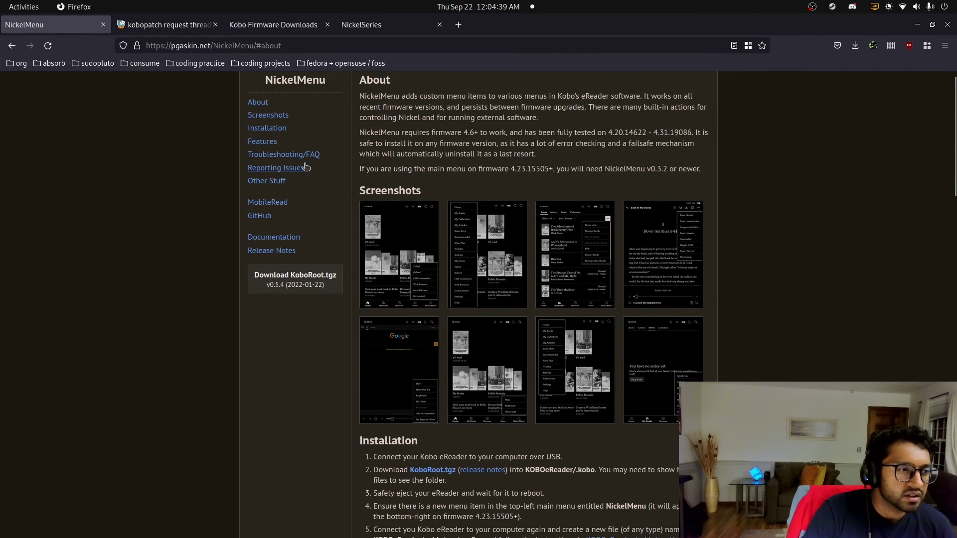
pyautogui.scroll(1, 299, 149)
pyautogui.moveTo(213, 45); pyautogui.dragTo(383, 49)
# - Load the pgaskin.net home page and go to the About Me page
pyautogui.press('BackSpace')
pyautogui.press('Return')
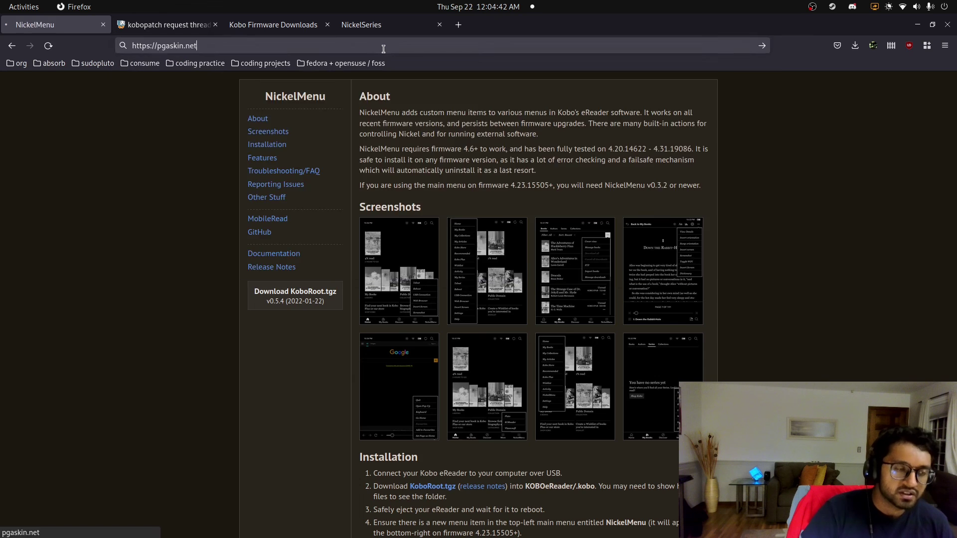
pyautogui.click(402, 336)
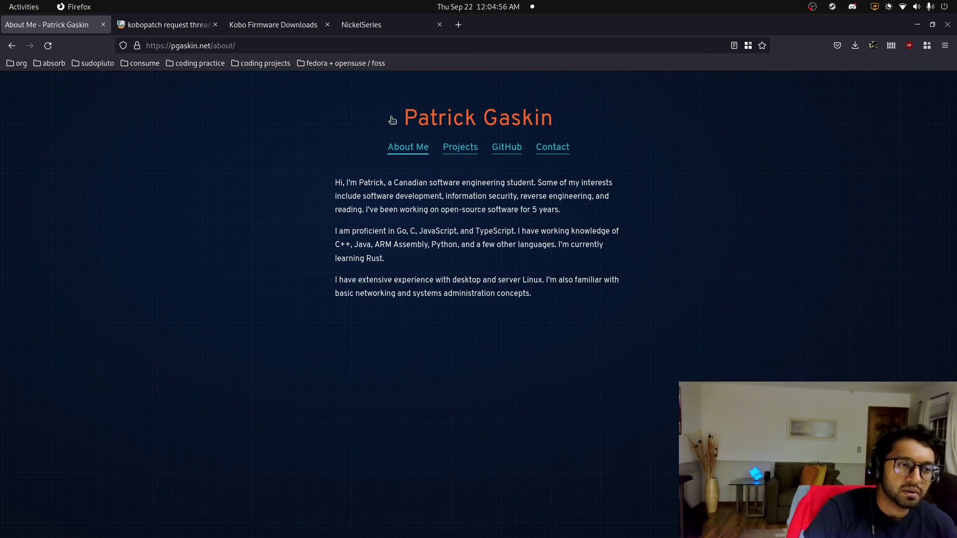
pyautogui.moveTo(410, 122); pyautogui.dragTo(779, 181)
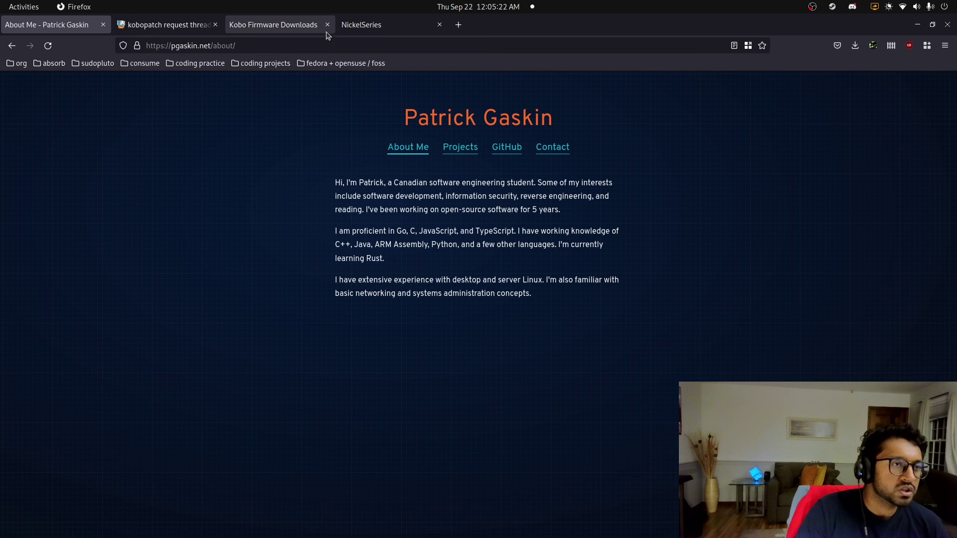
# - Glance at the Kobo Firmware Downloads and kobopatch tabs, then reach kepubify's website via Projects
pyautogui.click(279, 29)
pyautogui.click(159, 28)
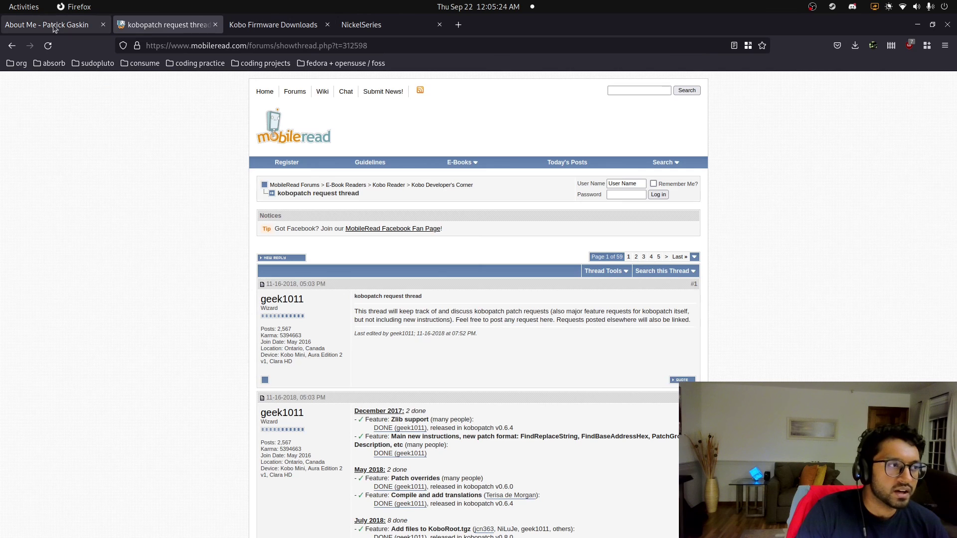
pyautogui.click(53, 29)
pyautogui.click(459, 149)
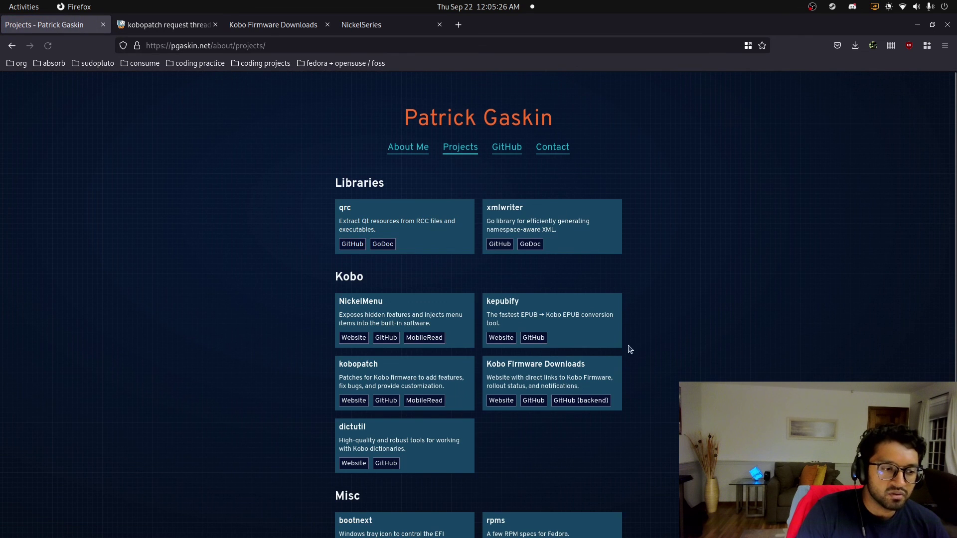
pyautogui.click(501, 338)
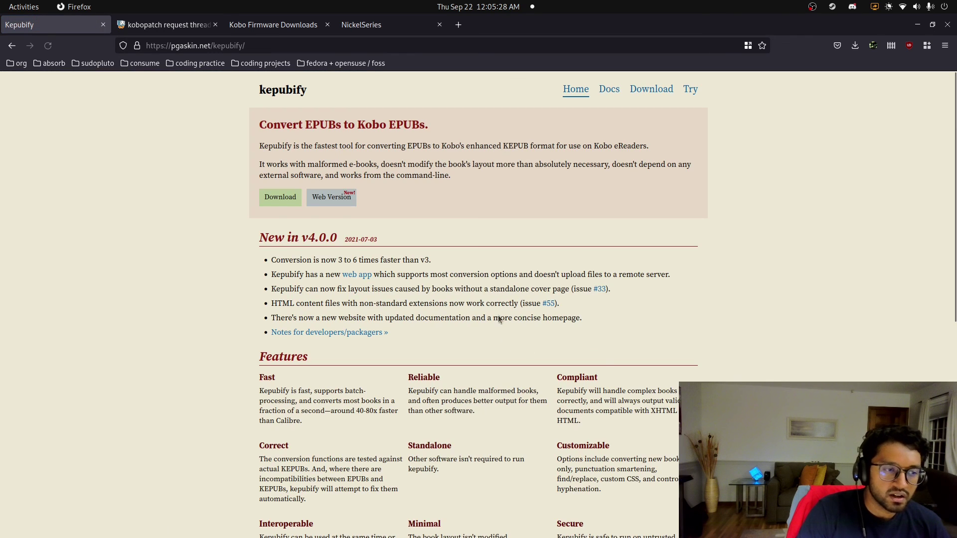